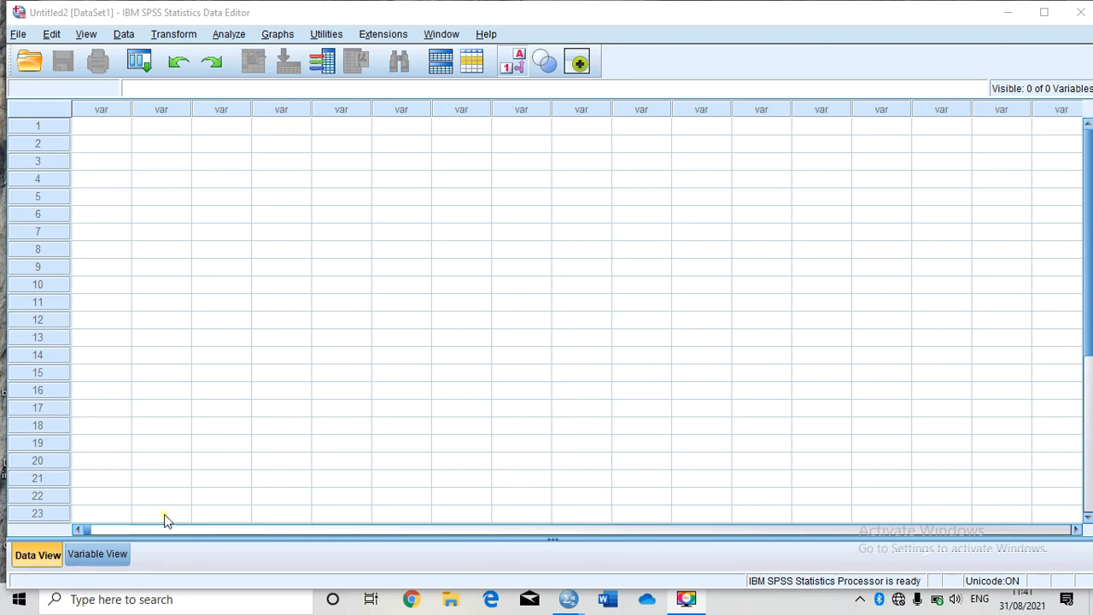
Step: Switch to Variable View and create a first variable named Name
{"action": "left_click", "coordinate": [99, 555]}
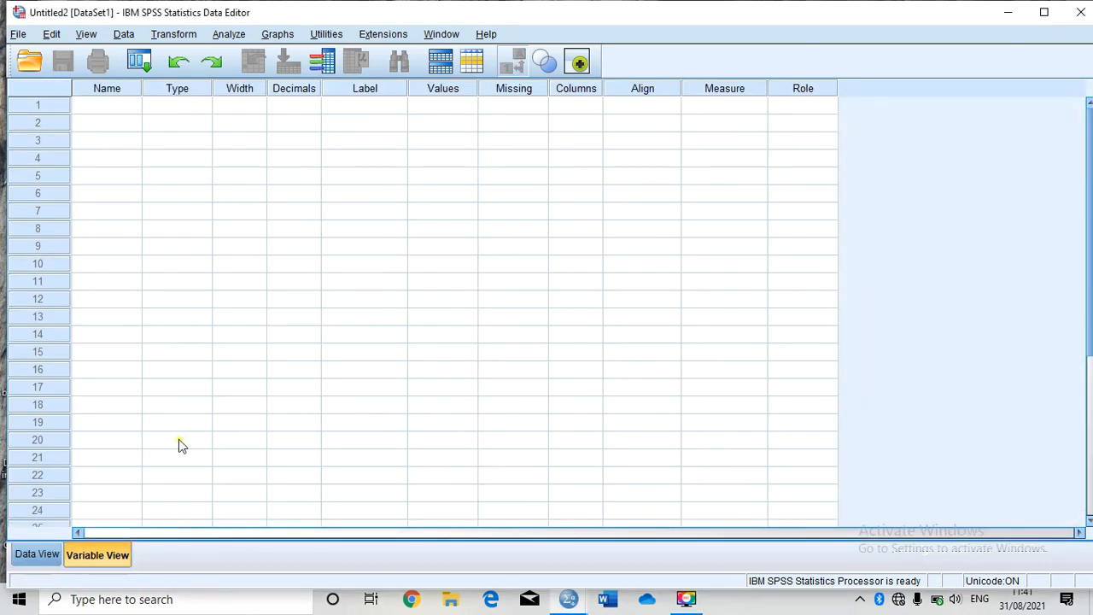
{"action": "left_click", "coordinate": [122, 111]}
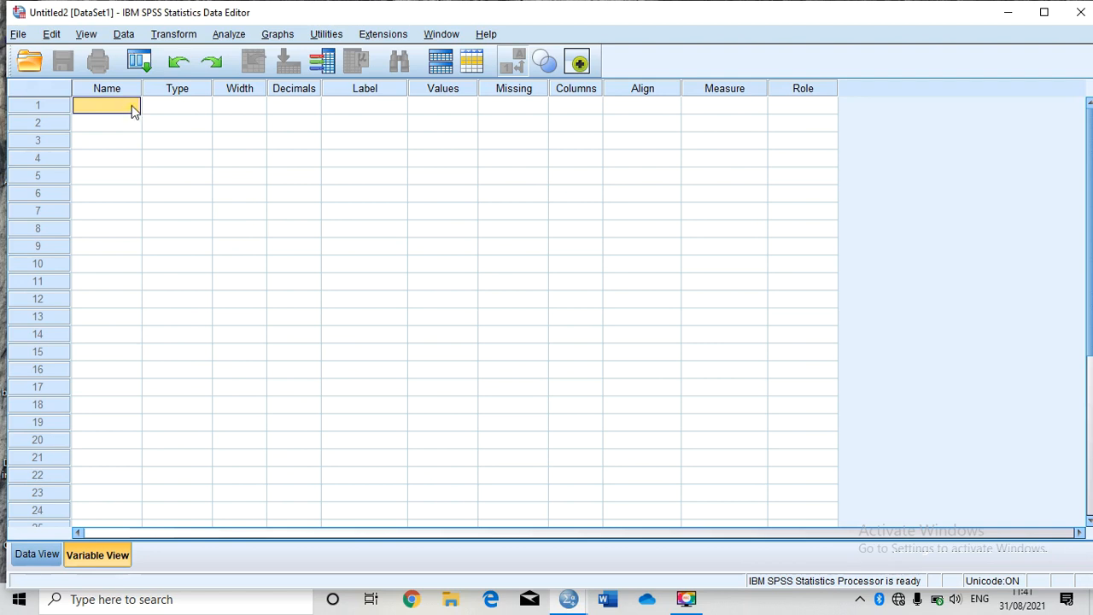
{"action": "left_click", "coordinate": [129, 106]}
{"action": "type", "text": "Name"}
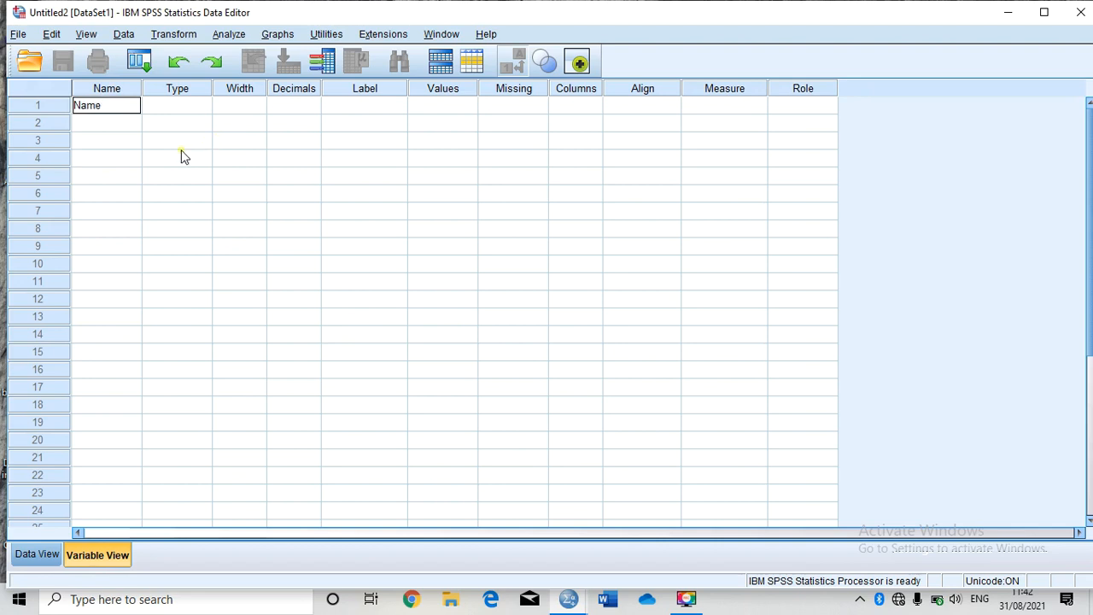
{"action": "key", "text": "Tab"}
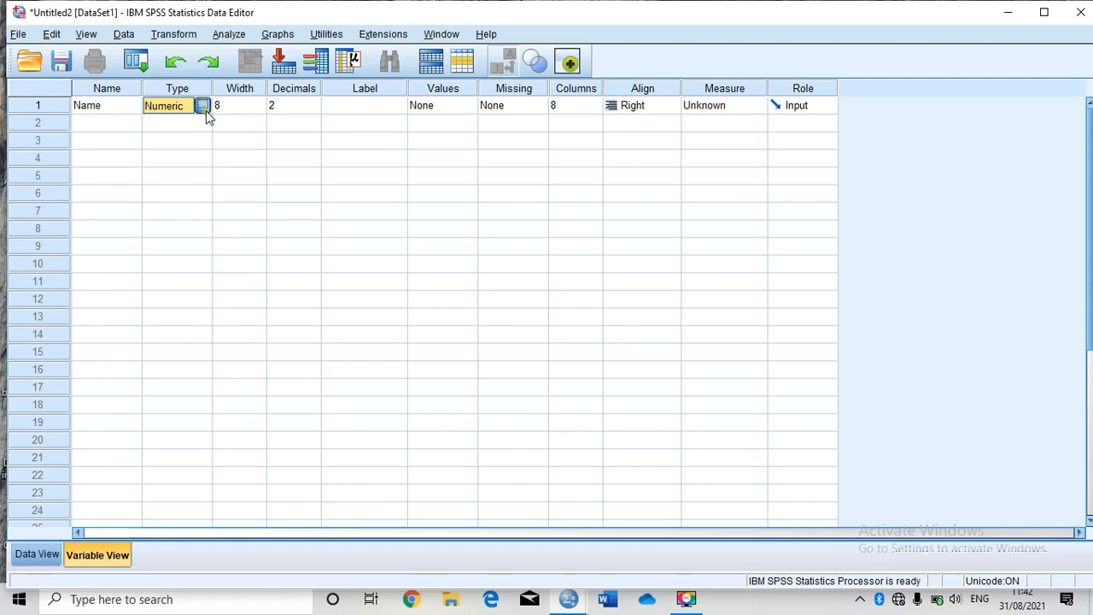
Step: Set the Name variable's type to String with a width of 20 characters
{"action": "left_click", "coordinate": [203, 108]}
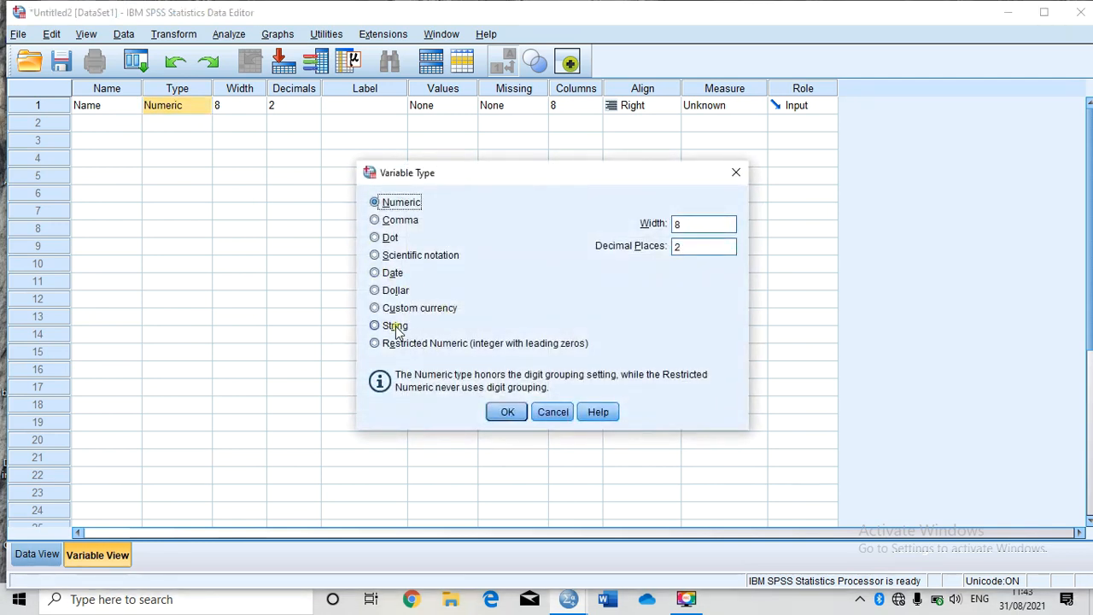
{"action": "left_click", "coordinate": [397, 327]}
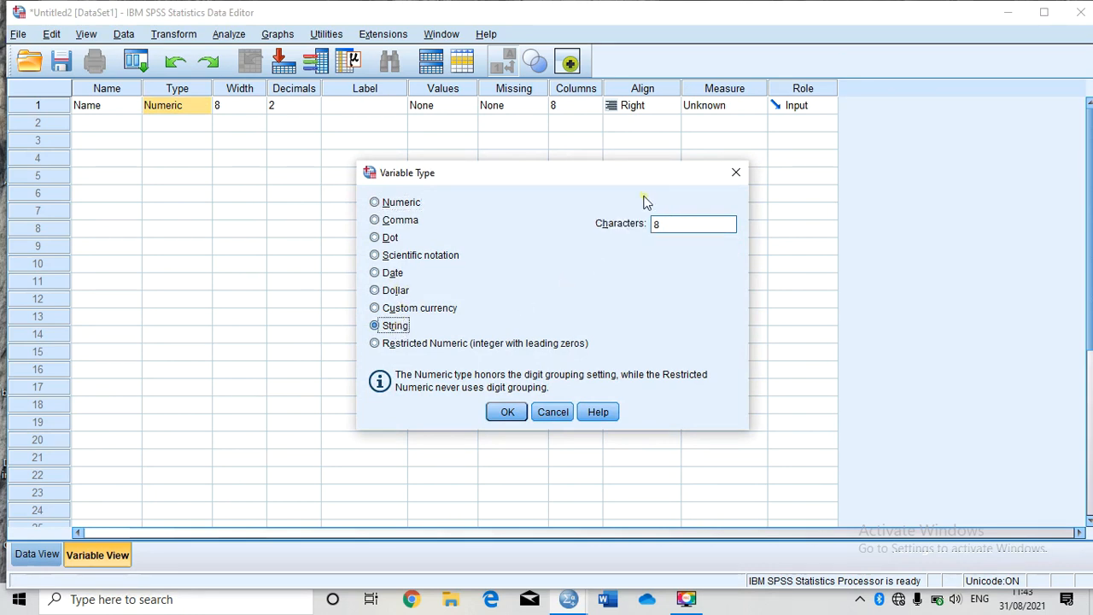
{"action": "left_click_drag", "start_coordinate": [666, 223], "coordinate": [655, 224]}
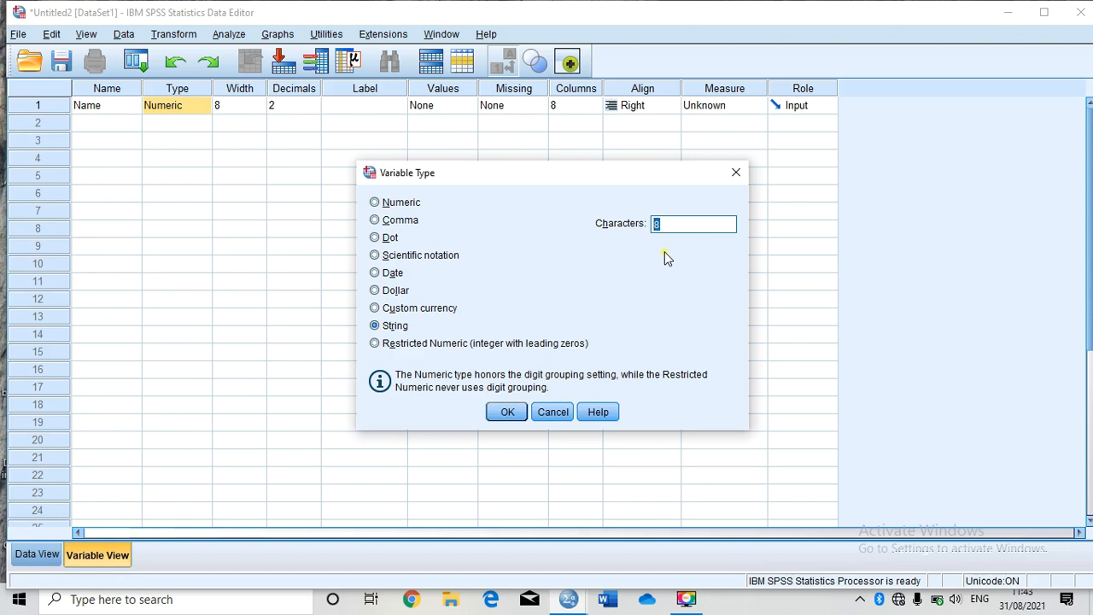
{"action": "key", "text": "BackSpace"}
{"action": "type", "text": "20"}
{"action": "left_click", "coordinate": [512, 417]}
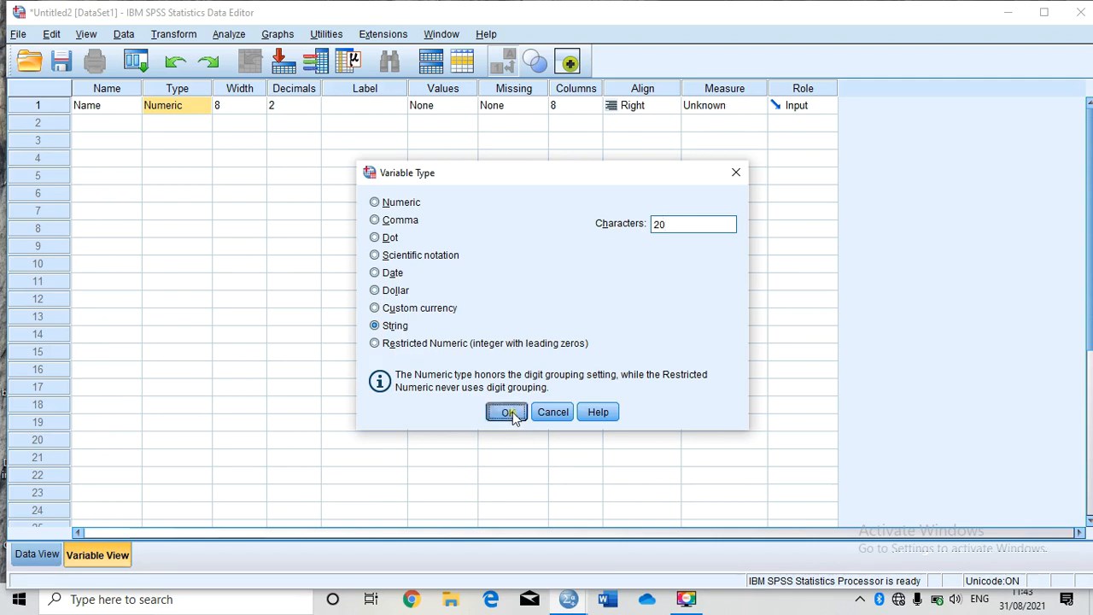
Step: Give the Name variable the label "Name of the respondents"
{"action": "left_click", "coordinate": [276, 176]}
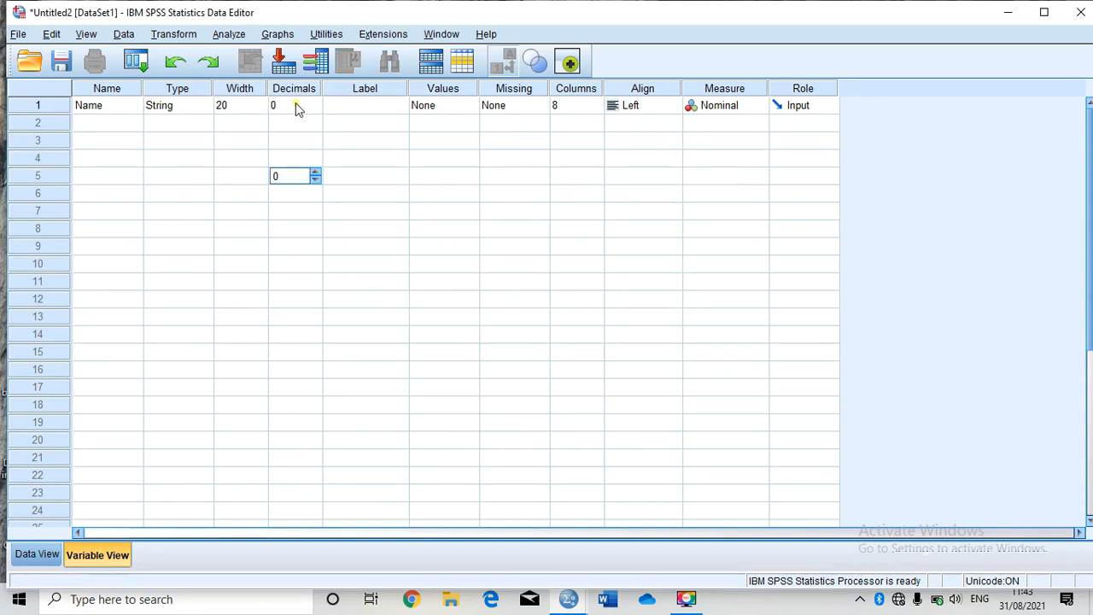
{"action": "left_click", "coordinate": [358, 106]}
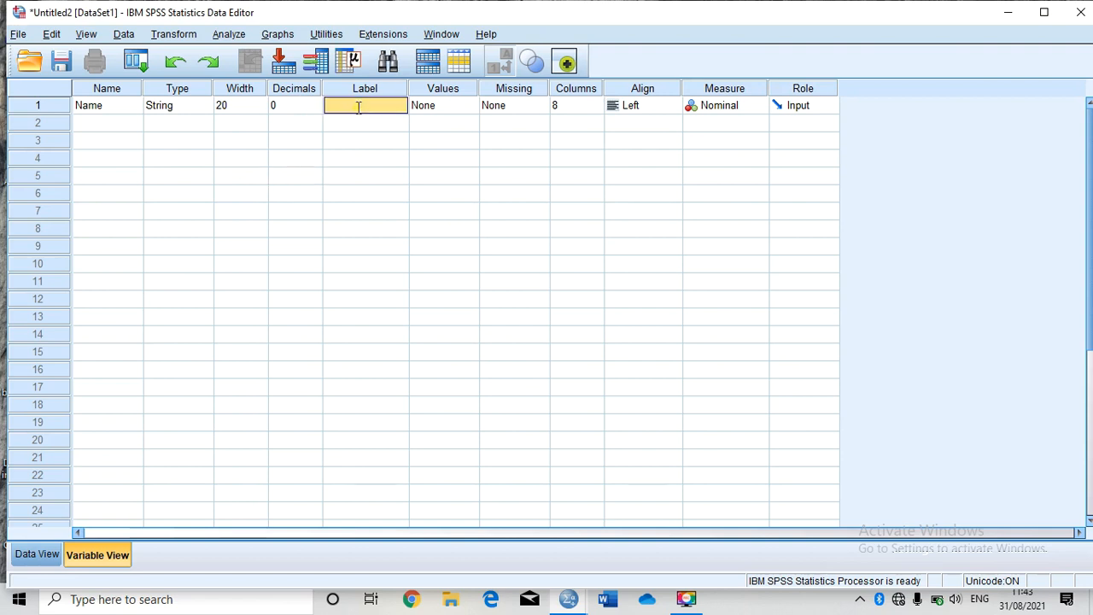
{"action": "left_click", "coordinate": [359, 106]}
{"action": "type", "text": "Name of the respondents"}
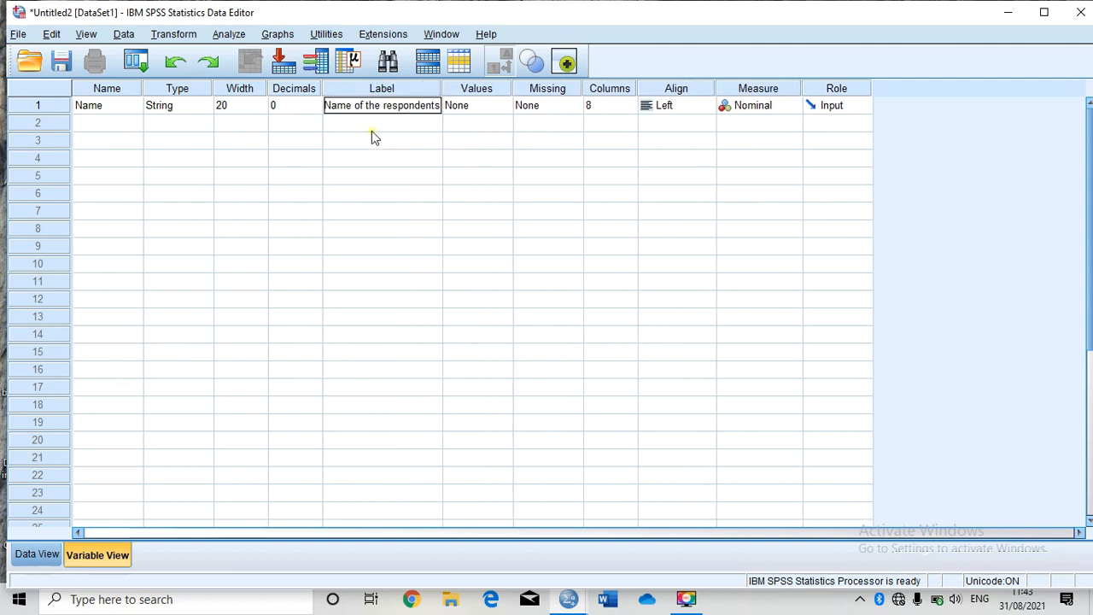
{"action": "left_click", "coordinate": [446, 125]}
Step: Set the Name variable's measurement level to Nominal
{"action": "left_click", "coordinate": [487, 104]}
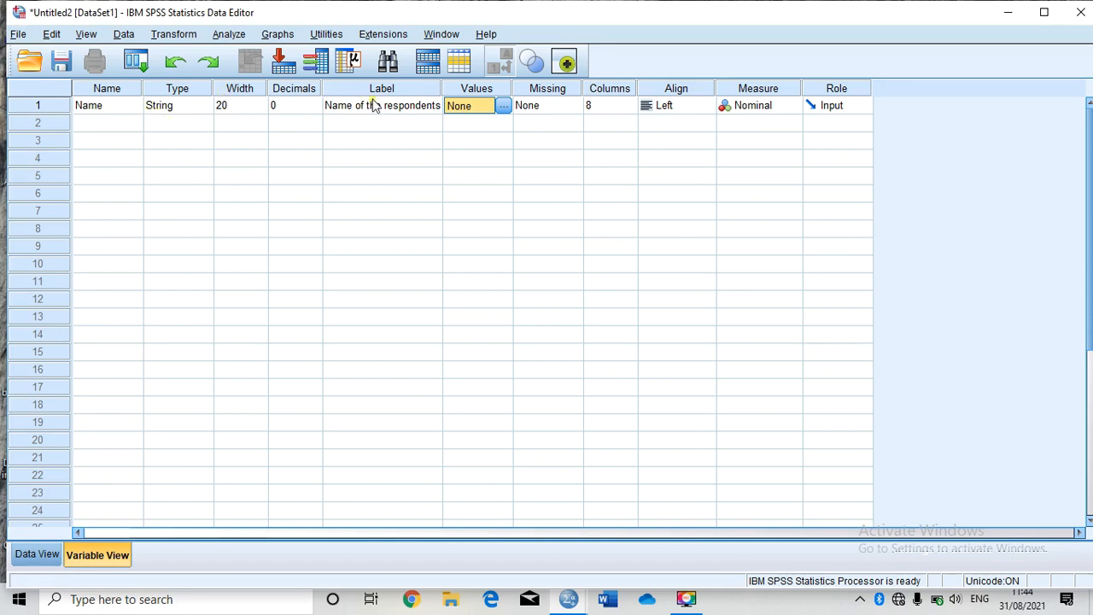
{"action": "left_click", "coordinate": [768, 112]}
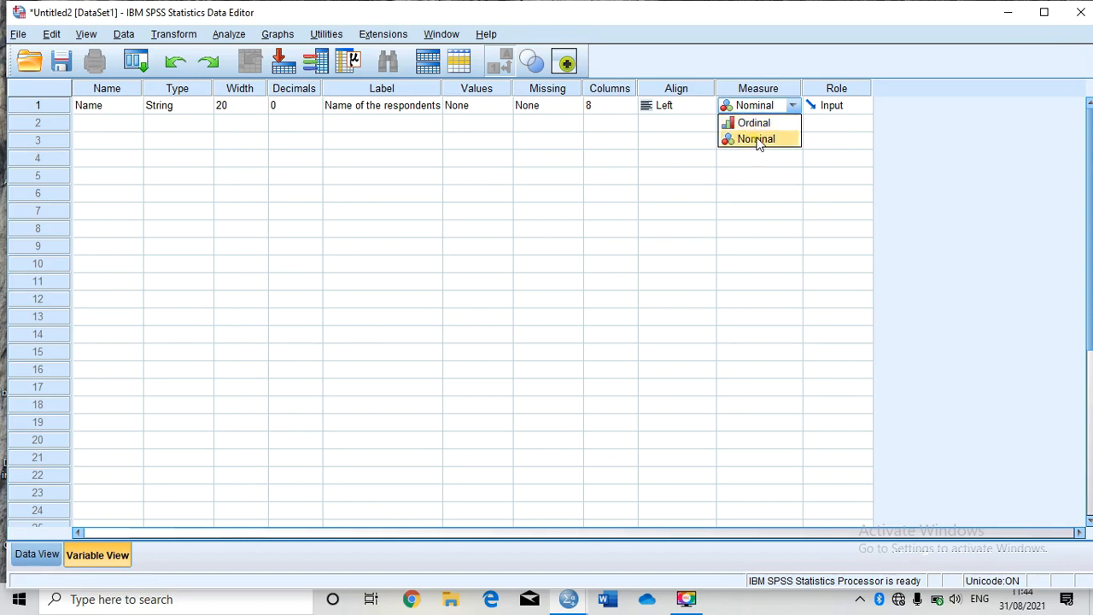
{"action": "left_click", "coordinate": [762, 139]}
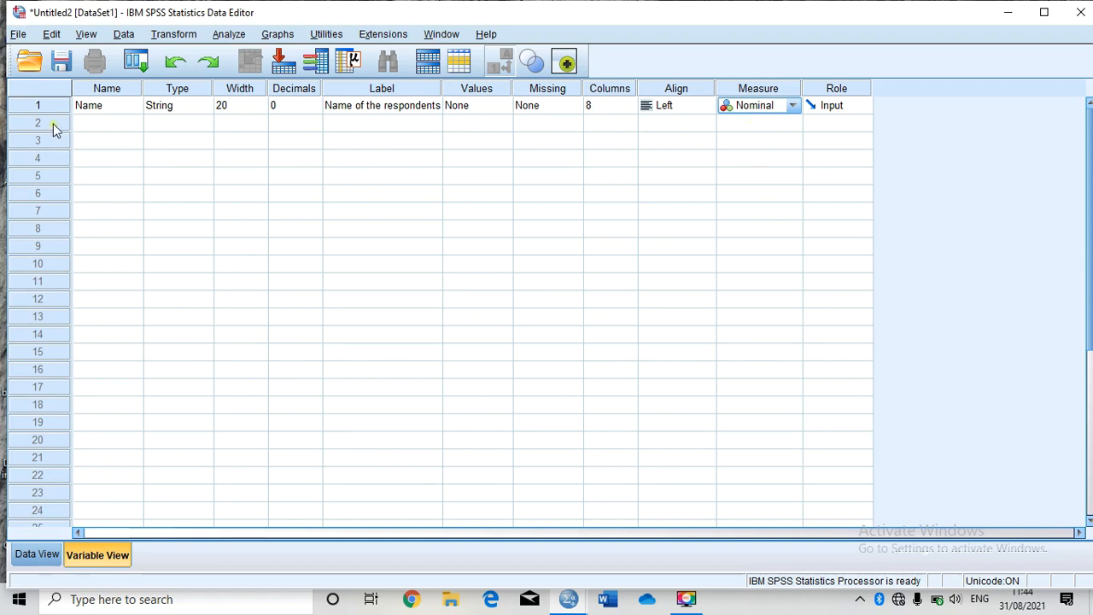
Step: Create a second variable named Market
{"action": "left_click", "coordinate": [96, 128]}
{"action": "left_click", "coordinate": [95, 128]}
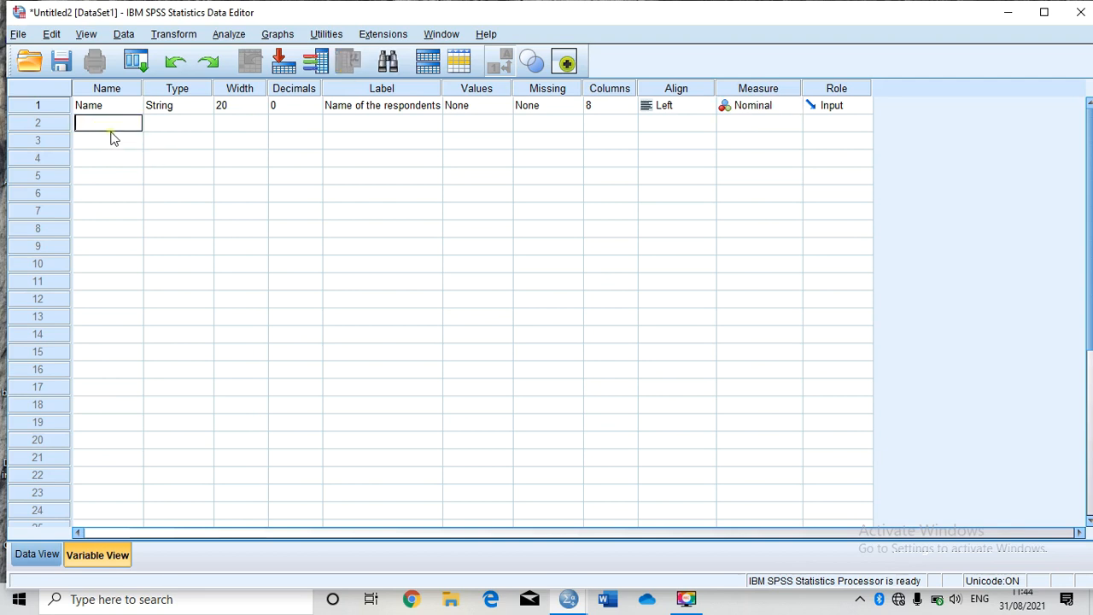
{"action": "type", "text": "Market"}
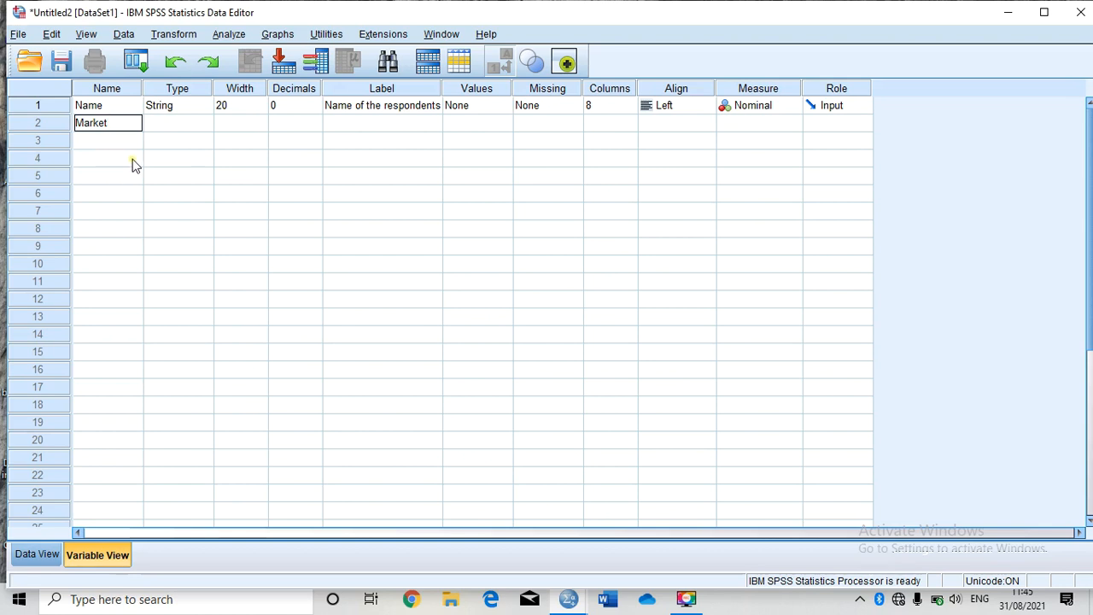
{"action": "left_click", "coordinate": [162, 126]}
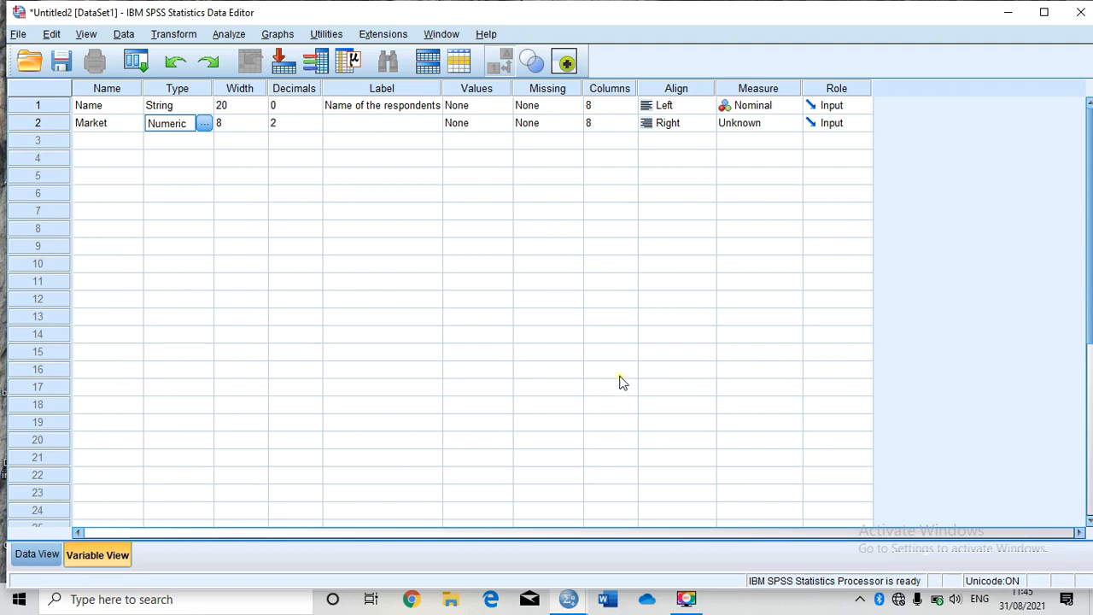
Step: Change the Market variable's type to String
{"action": "left_click", "coordinate": [205, 125]}
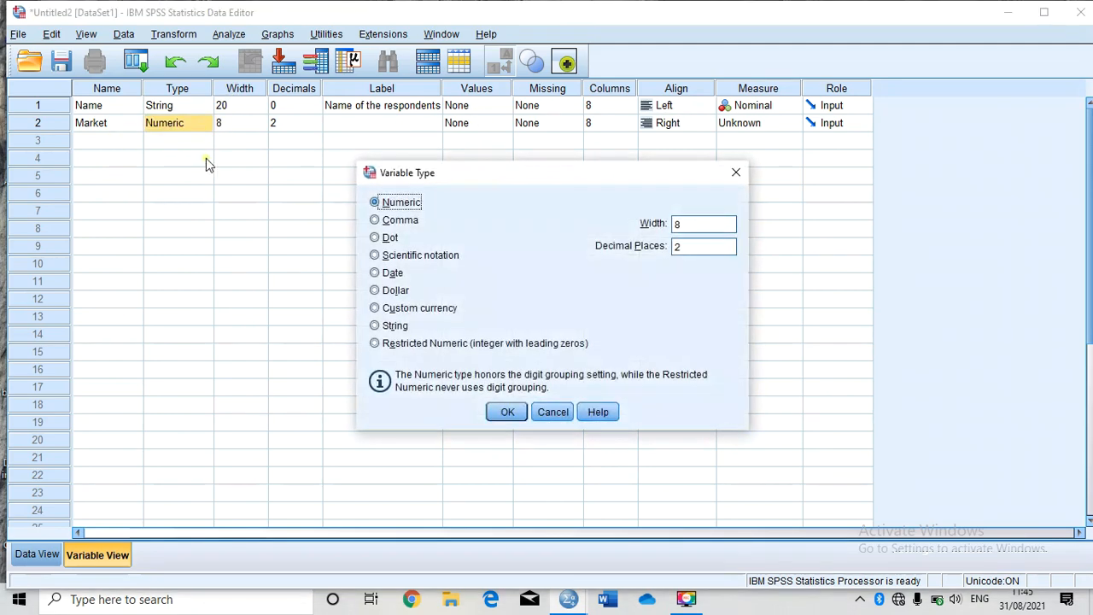
{"action": "left_click", "coordinate": [393, 327]}
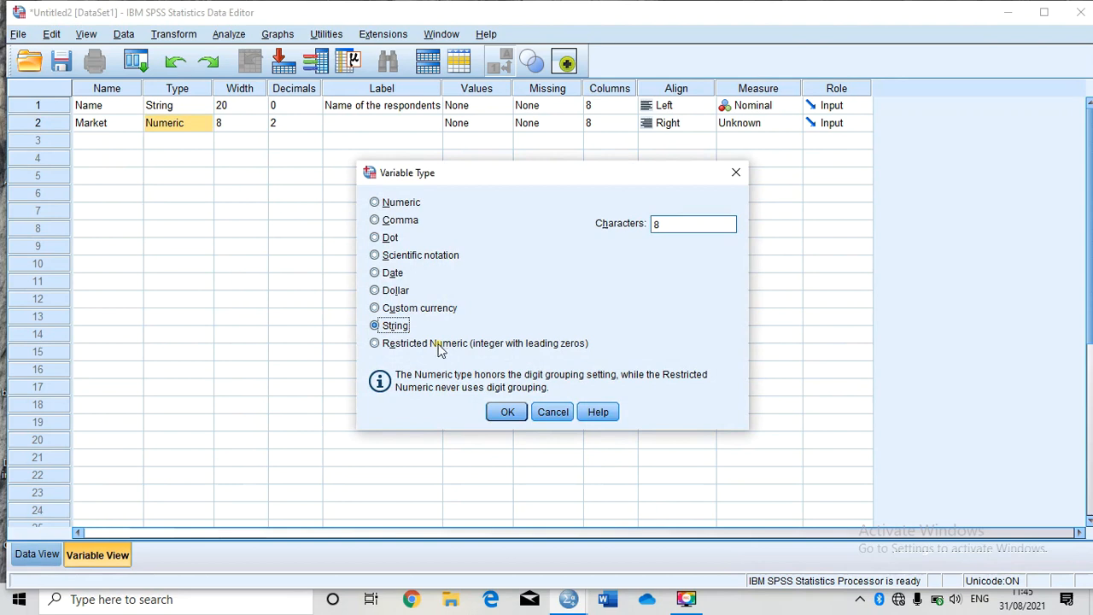
{"action": "left_click", "coordinate": [508, 411]}
Step: Give the Market variable the label "Market"
{"action": "left_click", "coordinate": [364, 130]}
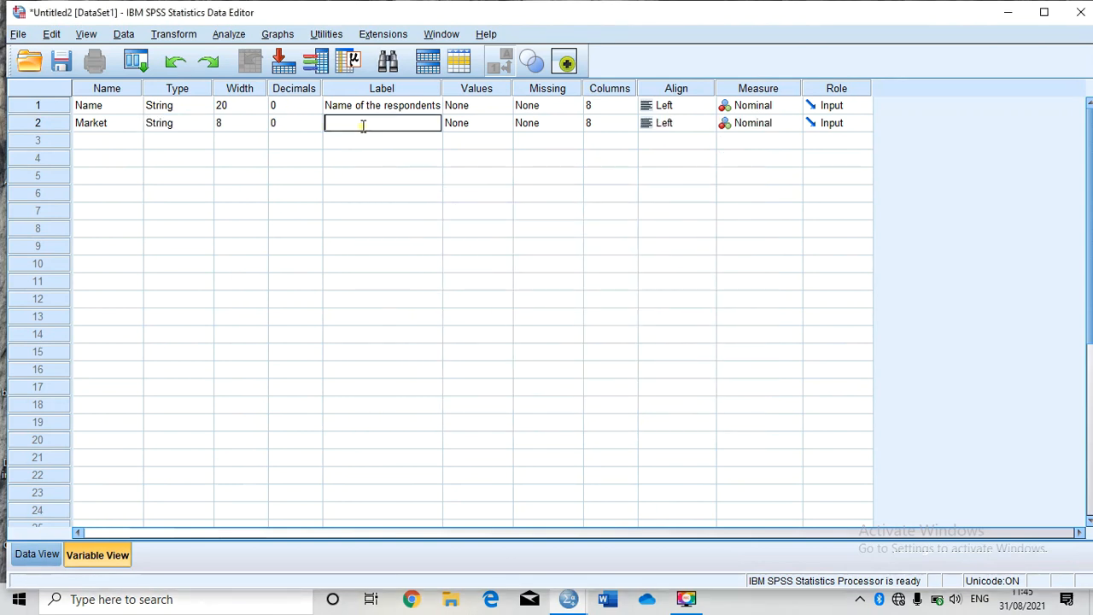
{"action": "type", "text": "Market"}
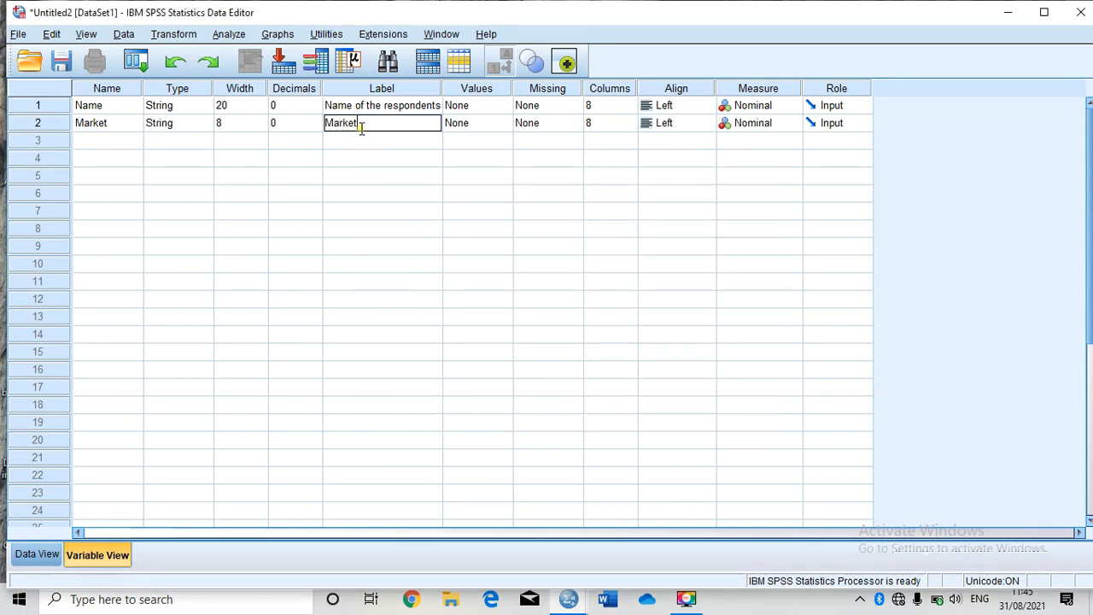
{"action": "left_click", "coordinate": [500, 158]}
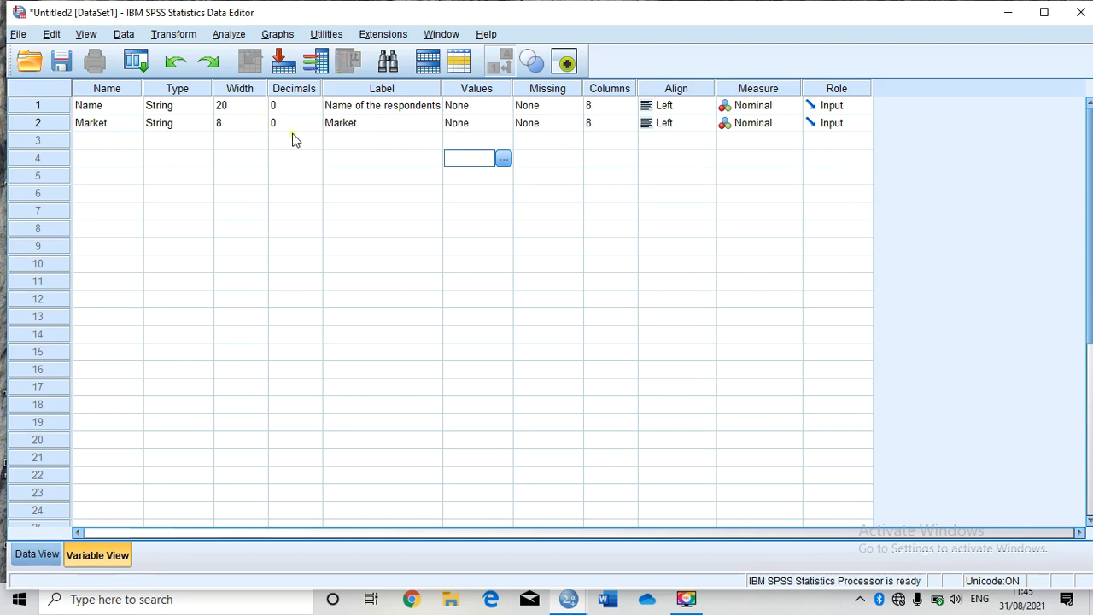
Step: Create a third variable named Age
{"action": "left_click", "coordinate": [96, 143]}
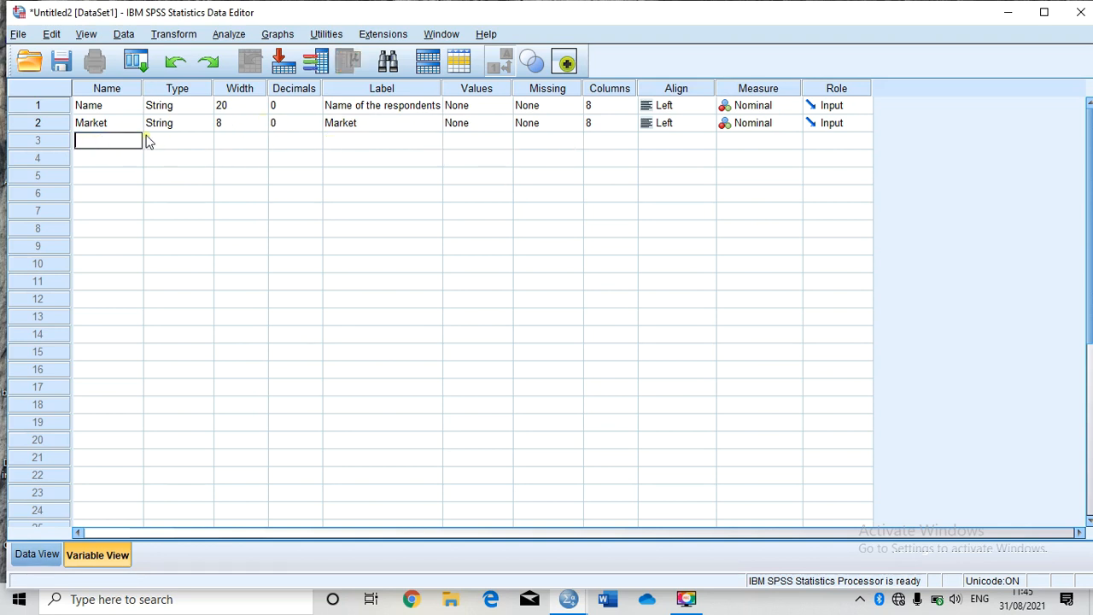
{"action": "type", "text": "Age"}
{"action": "left_click", "coordinate": [192, 145]}
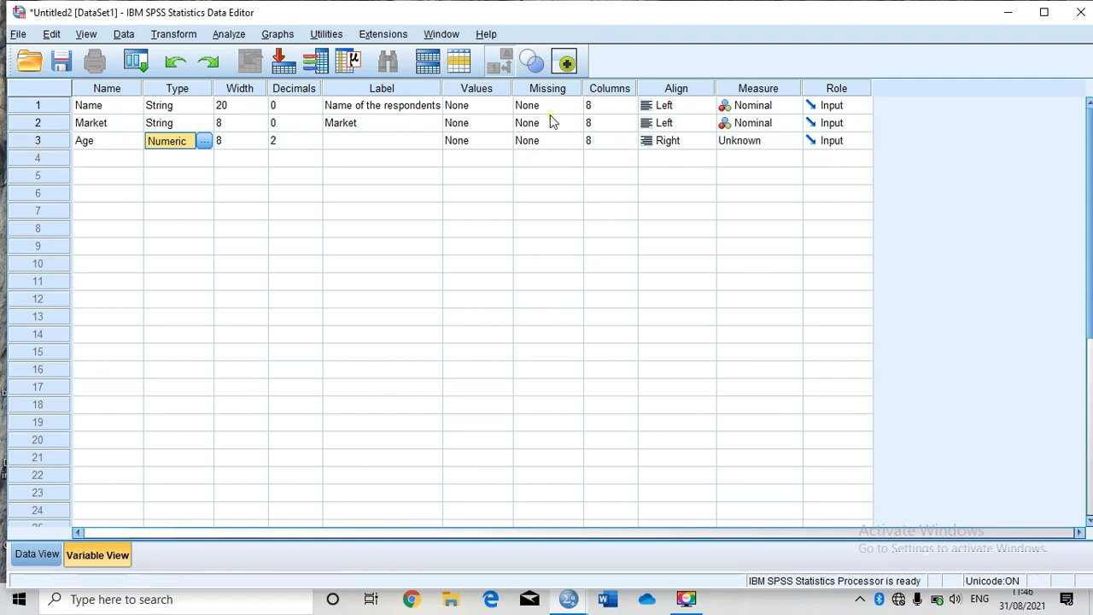
Step: Set the Age variable's decimals to 0
{"action": "left_click", "coordinate": [237, 159]}
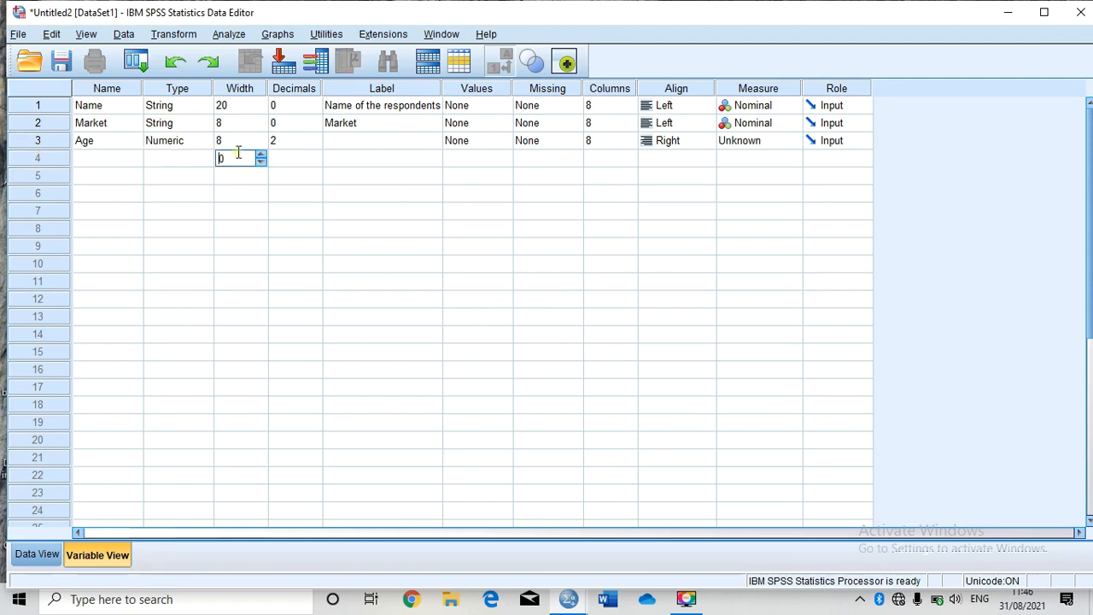
{"action": "left_click", "coordinate": [309, 142]}
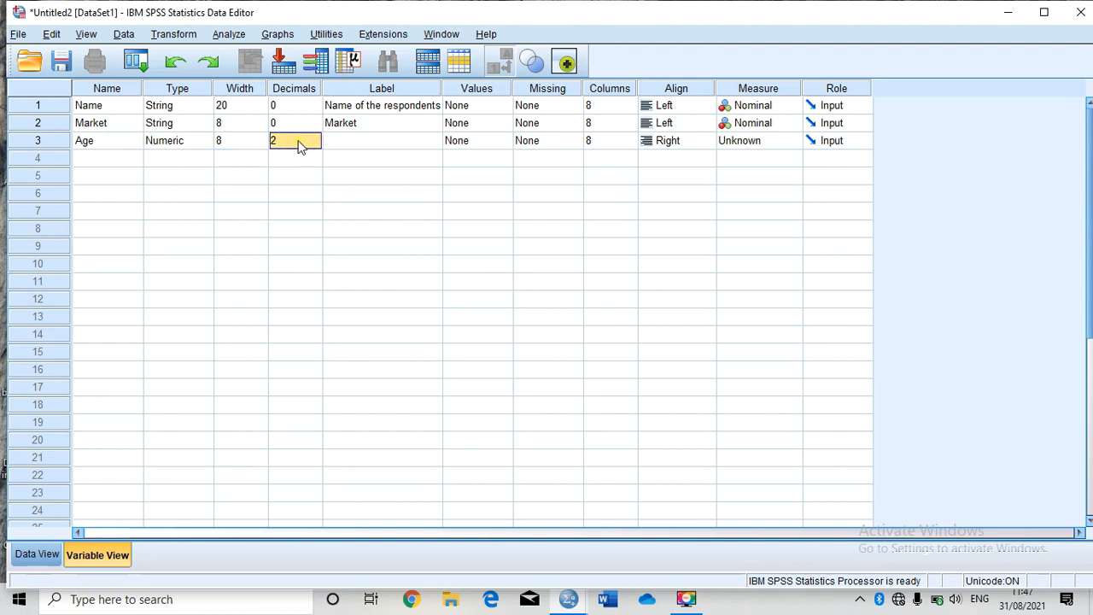
{"action": "left_click", "coordinate": [298, 143]}
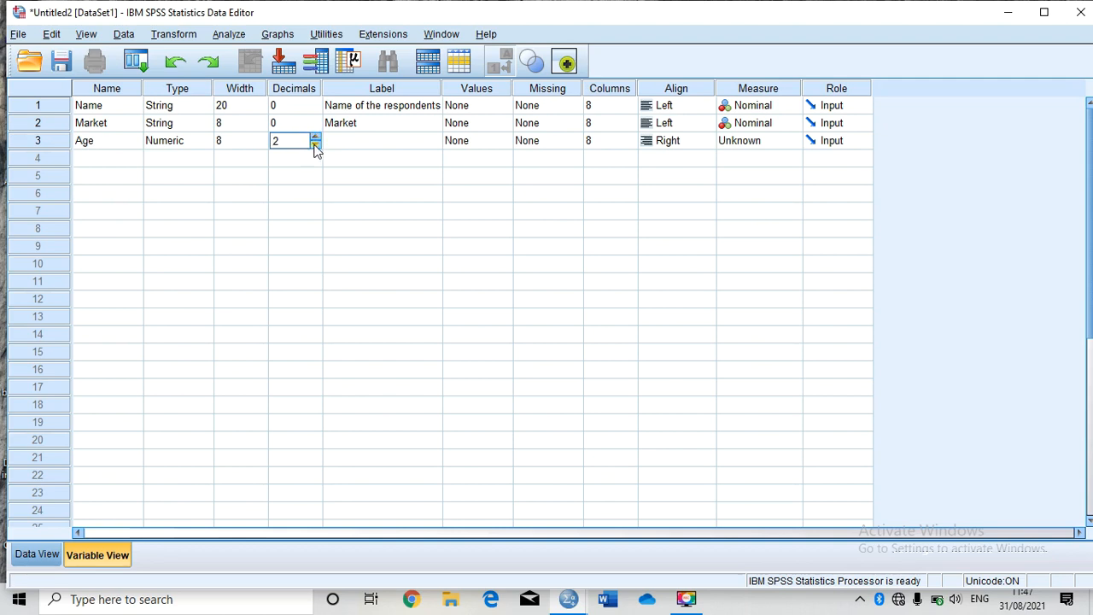
{"action": "left_click", "coordinate": [316, 146]}
{"action": "left_click", "coordinate": [315, 145]}
{"action": "left_click", "coordinate": [339, 145]}
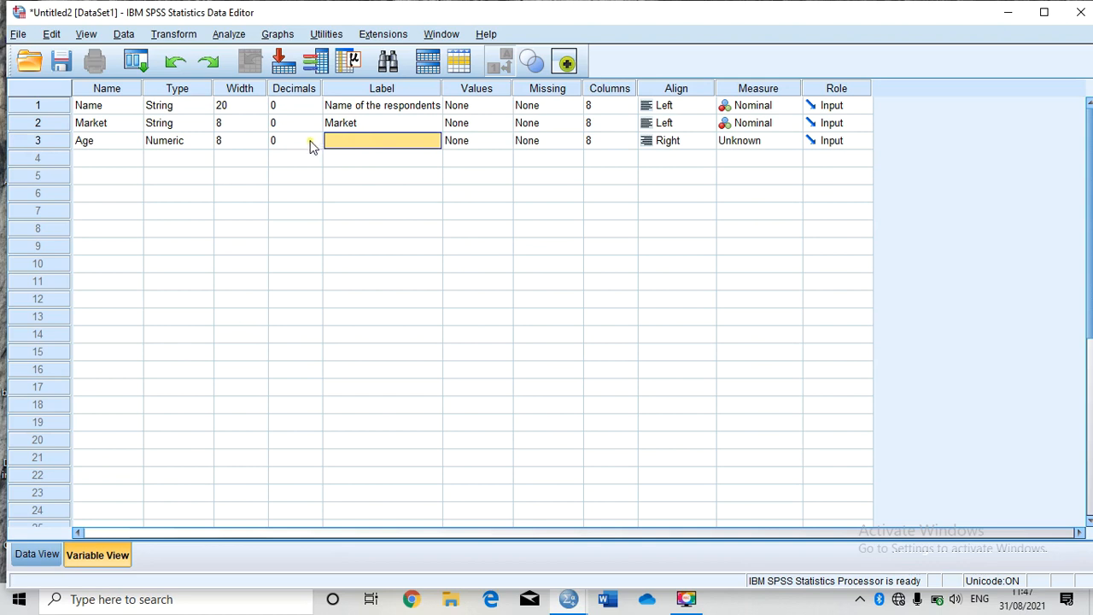
Step: Give the Age variable the label "Age"
{"action": "left_click", "coordinate": [356, 139]}
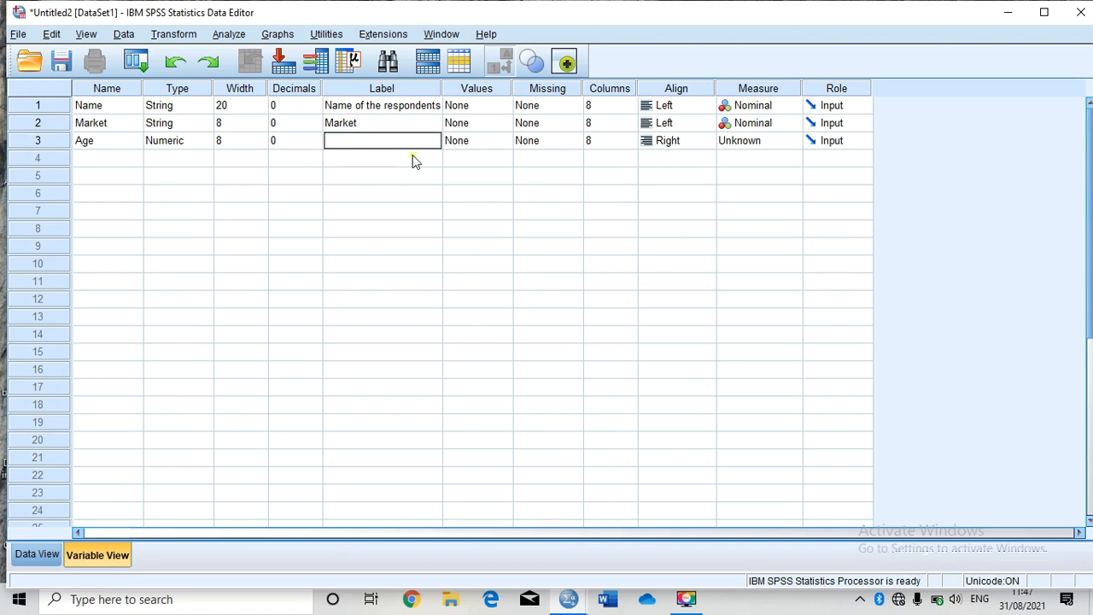
{"action": "type", "text": "Age"}
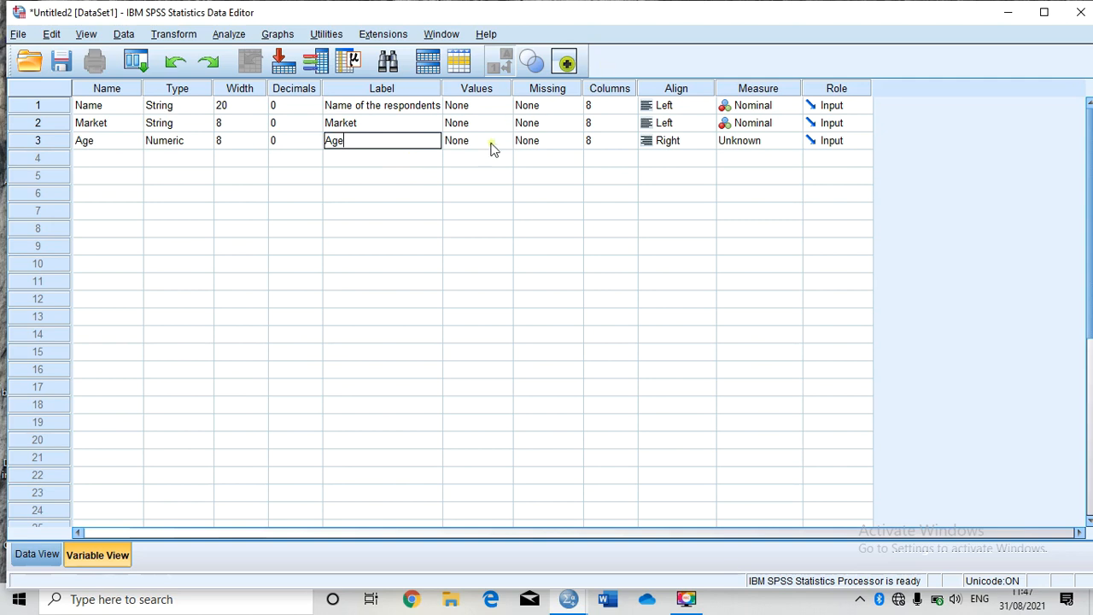
{"action": "left_click", "coordinate": [487, 143]}
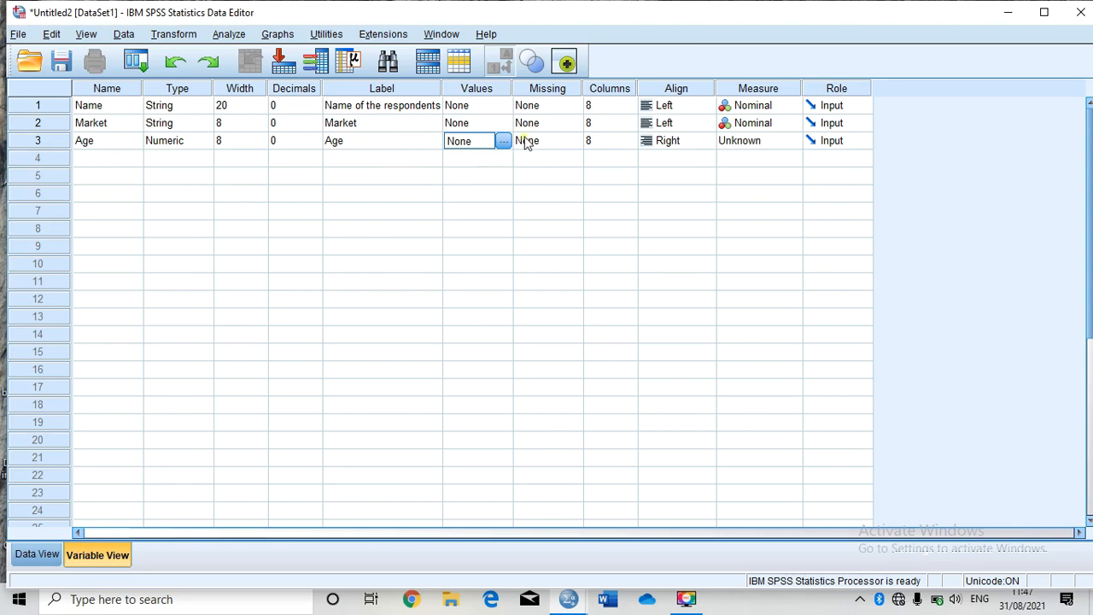
Step: Set the Age variable's measurement level to Scale
{"action": "left_click", "coordinate": [769, 142]}
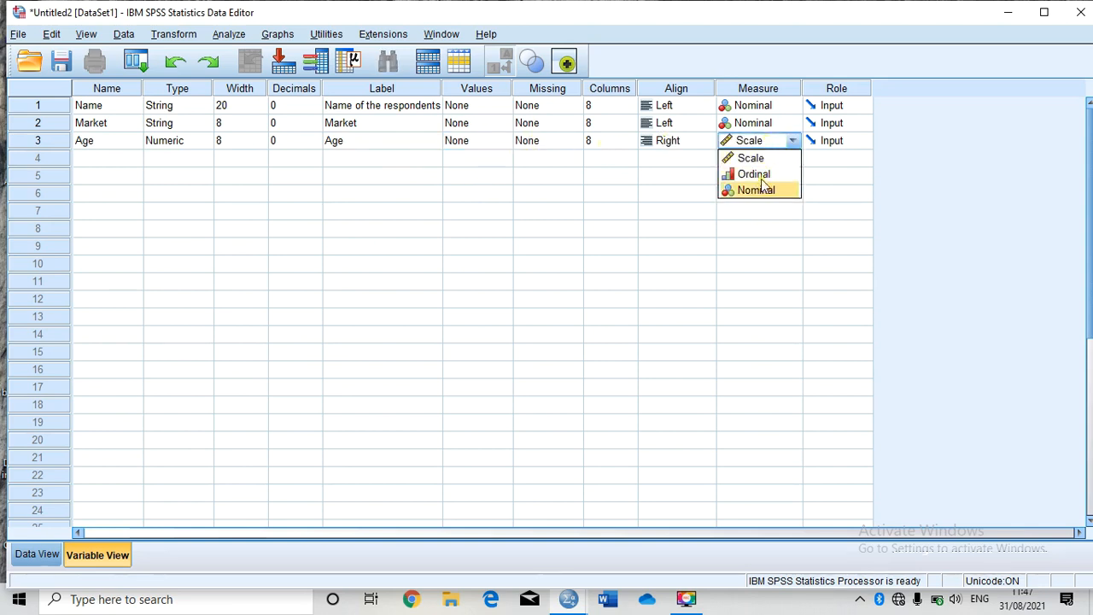
{"action": "left_click", "coordinate": [762, 159]}
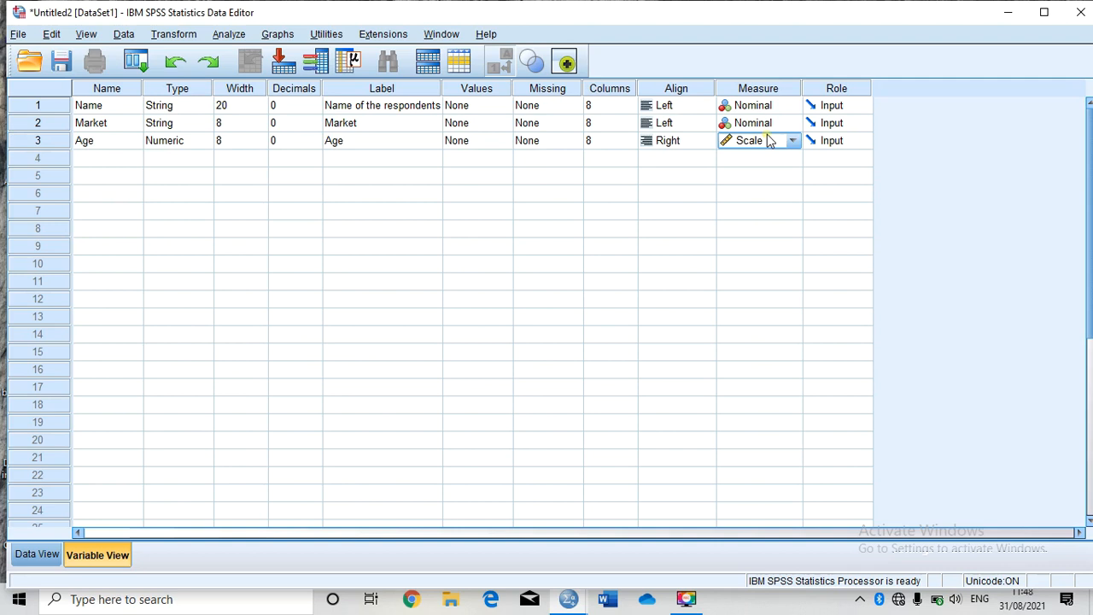
{"action": "left_click", "coordinate": [768, 141]}
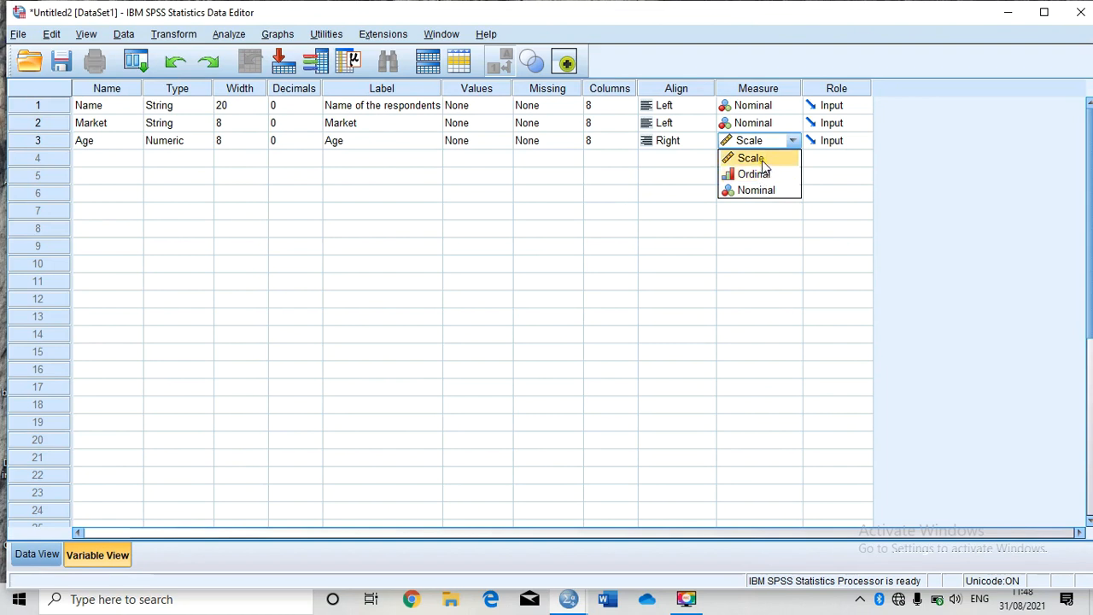
{"action": "left_click", "coordinate": [763, 165]}
{"action": "left_click", "coordinate": [109, 161]}
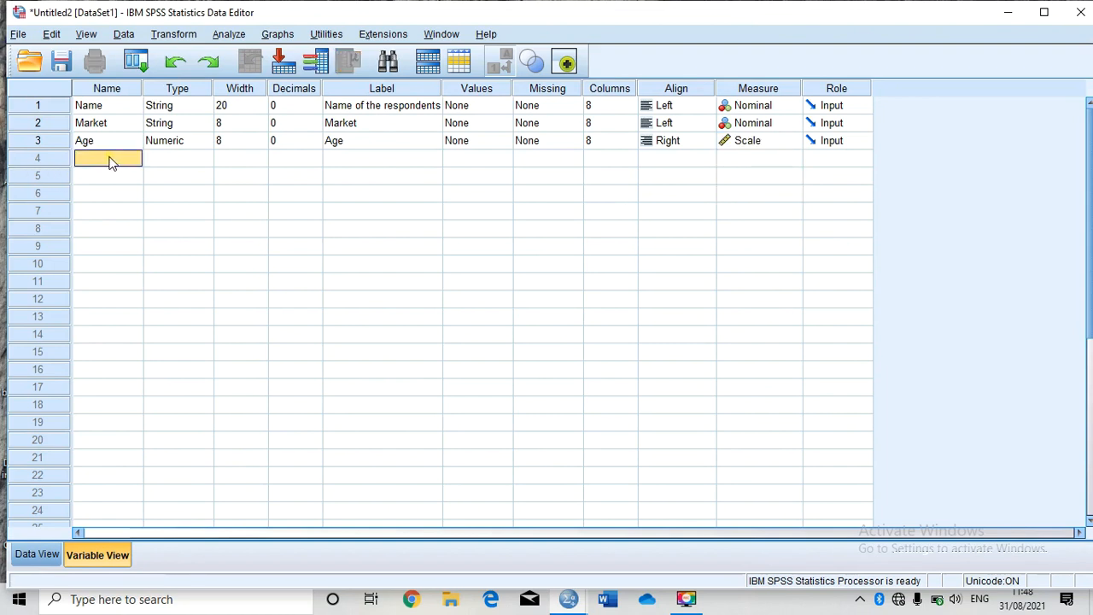
Step: Create a fourth variable named Sex
{"action": "left_click", "coordinate": [110, 161]}
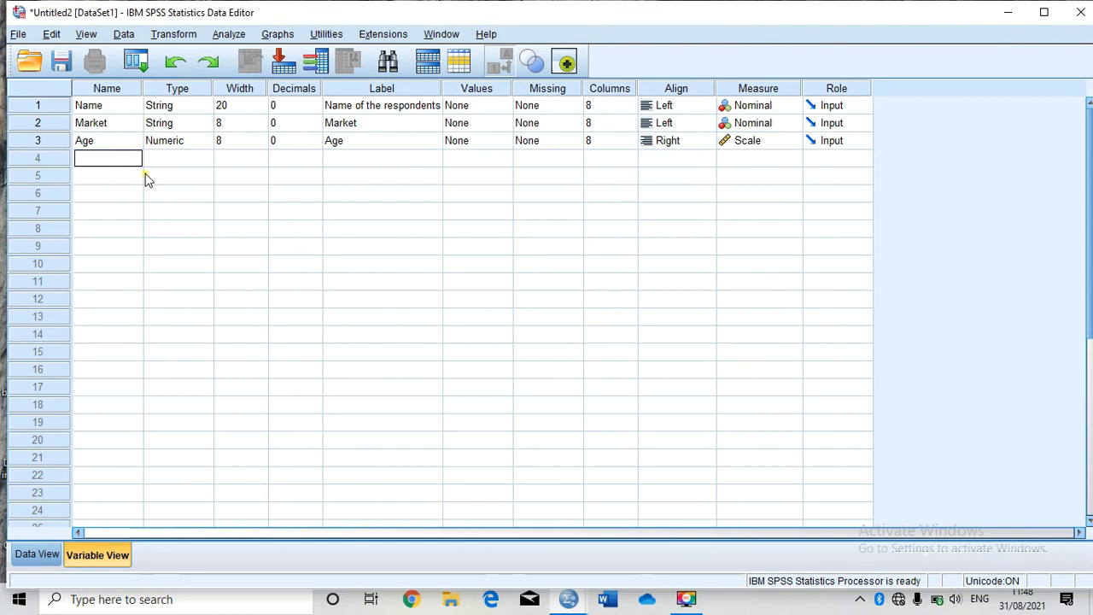
{"action": "type", "text": "Sex"}
{"action": "left_click", "coordinate": [151, 190]}
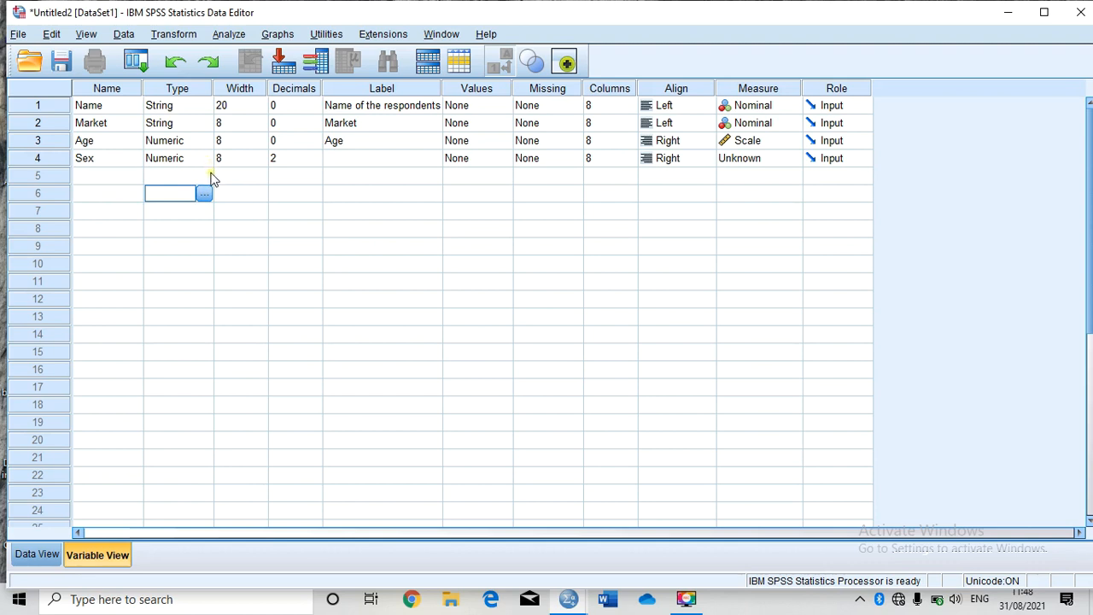
Step: Give the Sex variable the label "Sex"
{"action": "left_click", "coordinate": [485, 159]}
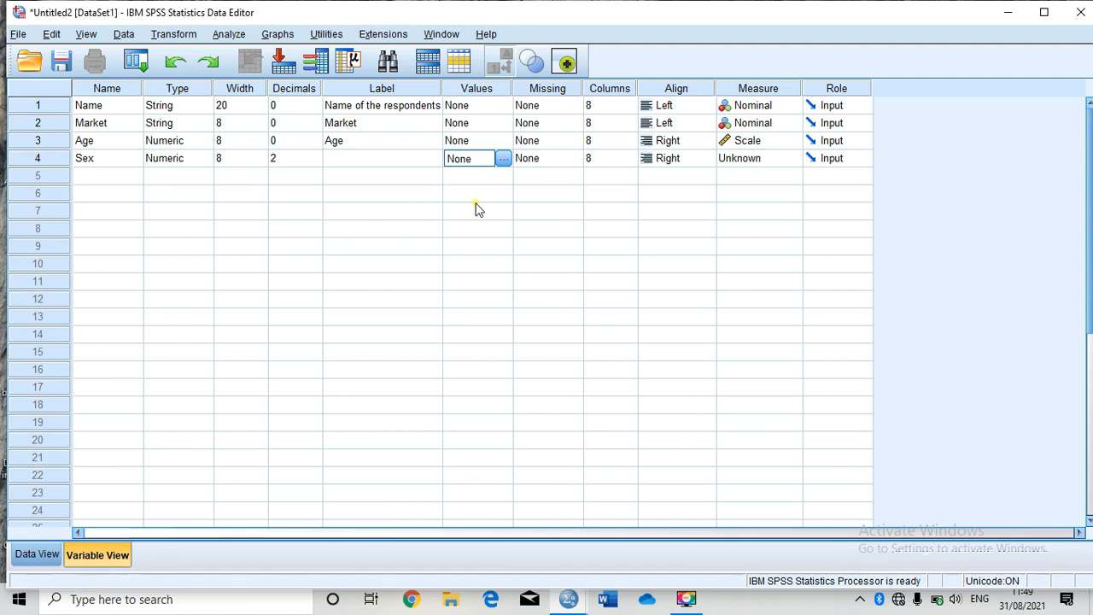
{"action": "left_click", "coordinate": [369, 162]}
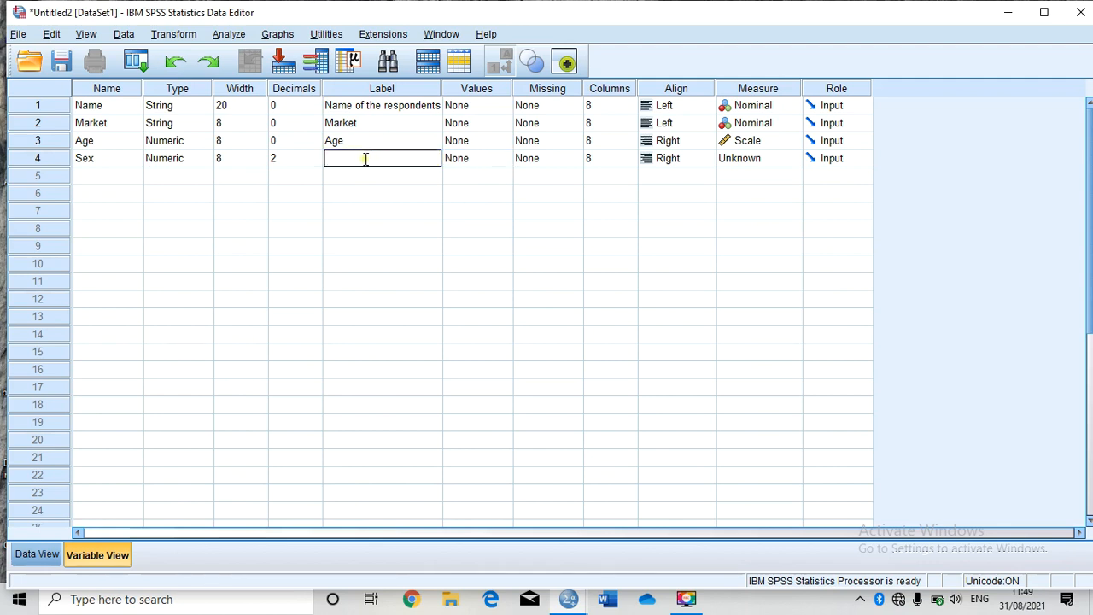
{"action": "type", "text": "Sex"}
Step: Define value labels for Sex: 1 = Male and 2 = Female
{"action": "left_click", "coordinate": [484, 160]}
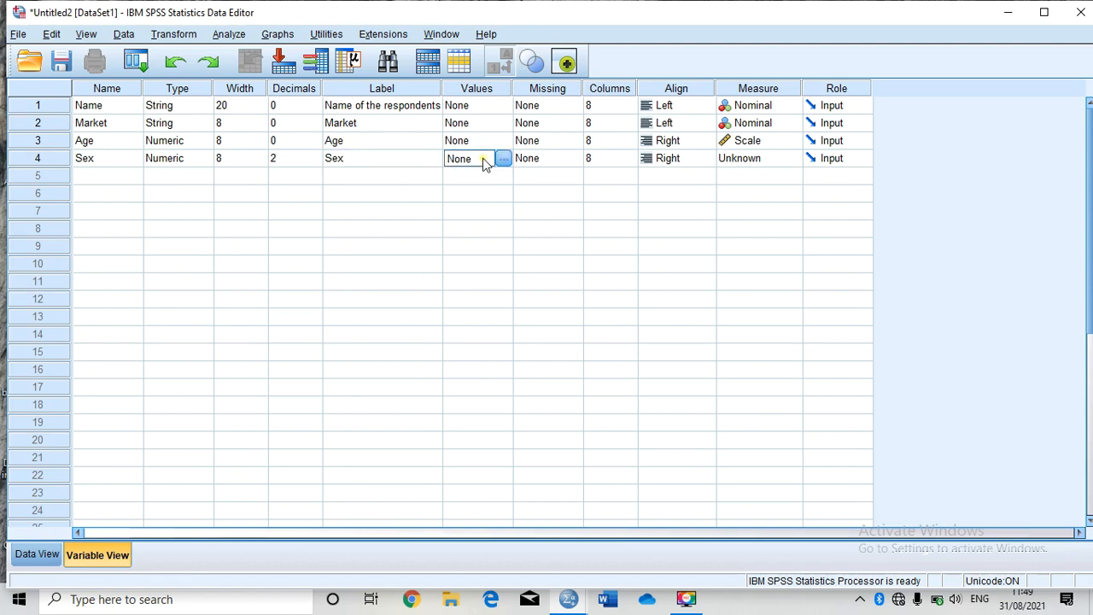
{"action": "left_click", "coordinate": [503, 160]}
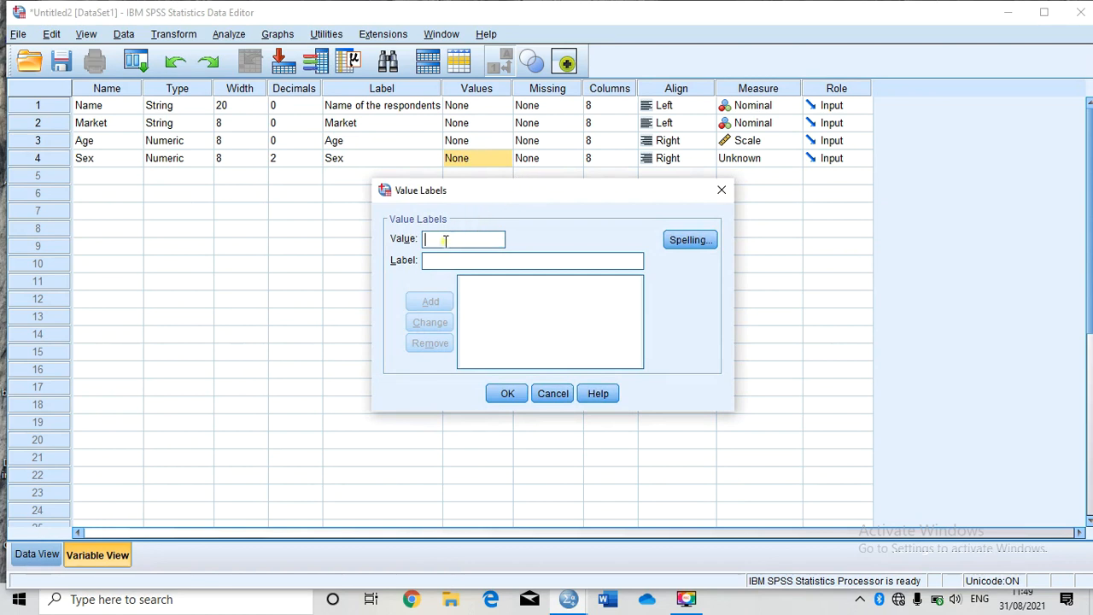
{"action": "type", "text": "1"}
{"action": "key", "text": "Tab"}
{"action": "type", "text": "Male"}
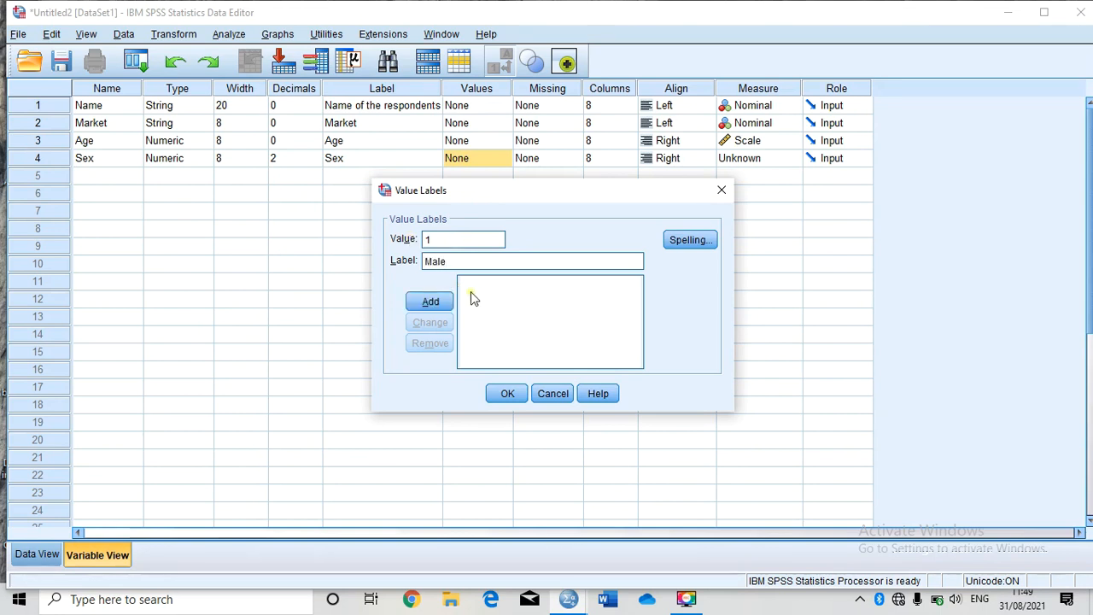
{"action": "left_click", "coordinate": [430, 301]}
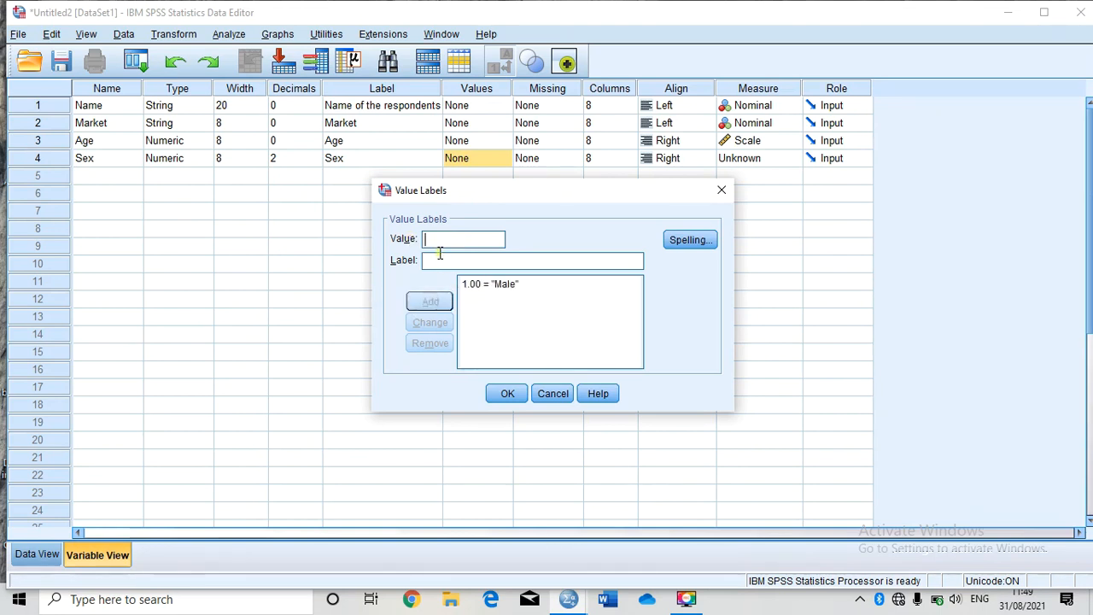
{"action": "type", "text": "2"}
{"action": "left_click", "coordinate": [444, 261]}
{"action": "type", "text": "Fe"}
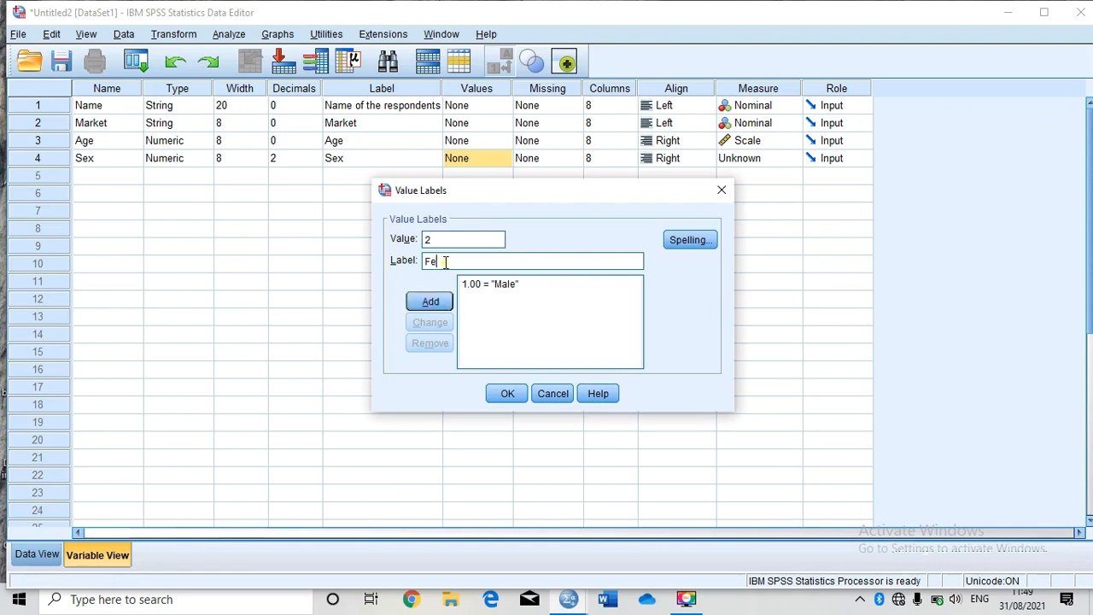
{"action": "type", "text": "male"}
{"action": "left_click", "coordinate": [434, 302]}
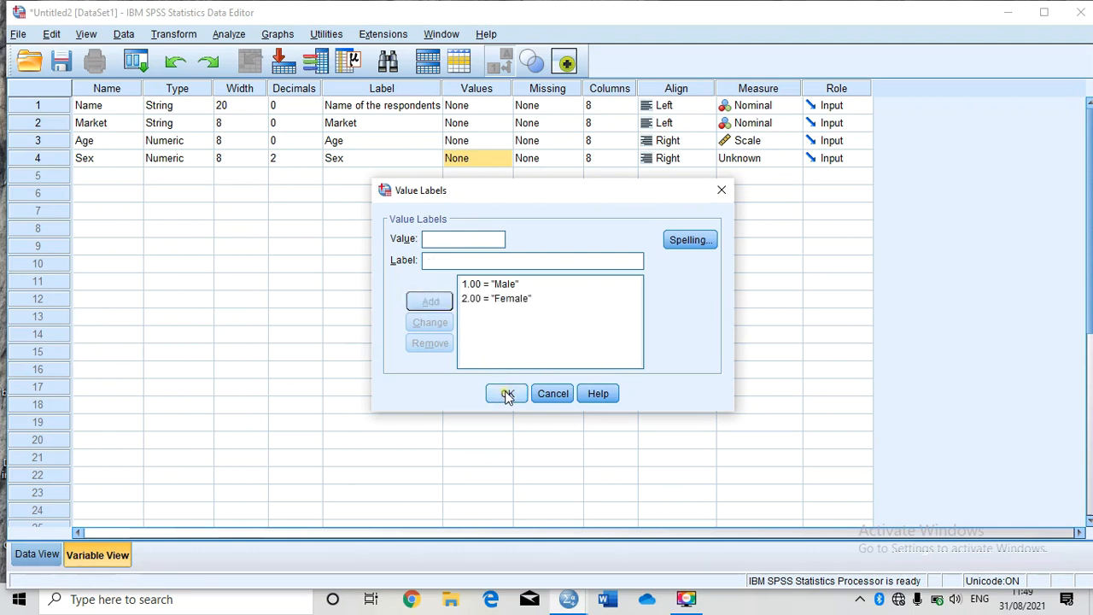
{"action": "left_click", "coordinate": [508, 393]}
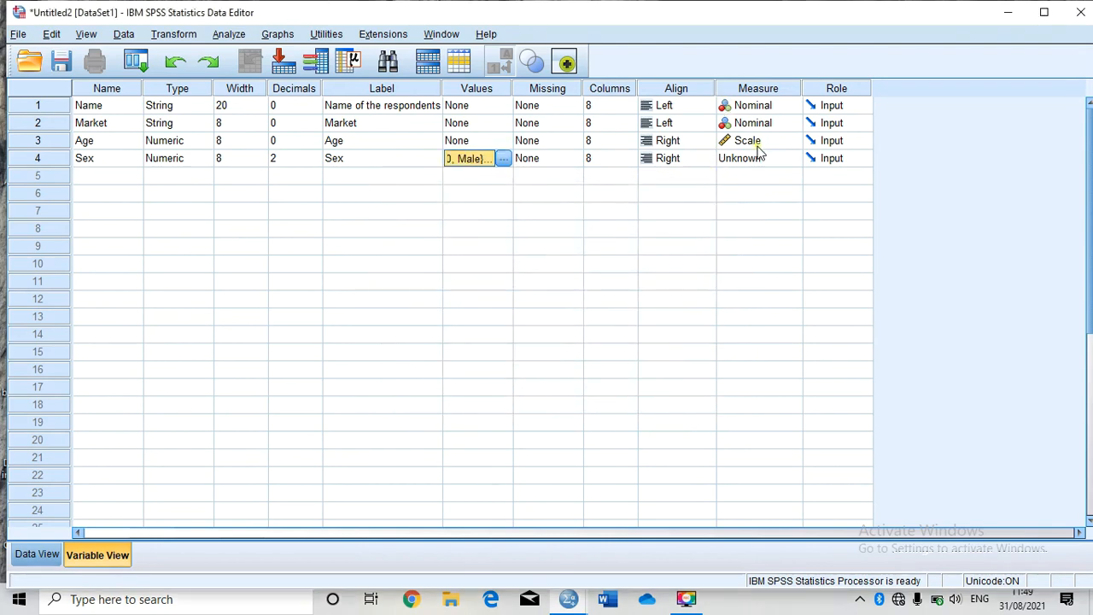
Step: Set the Sex variable's measurement level to Nominal
{"action": "left_click", "coordinate": [762, 159]}
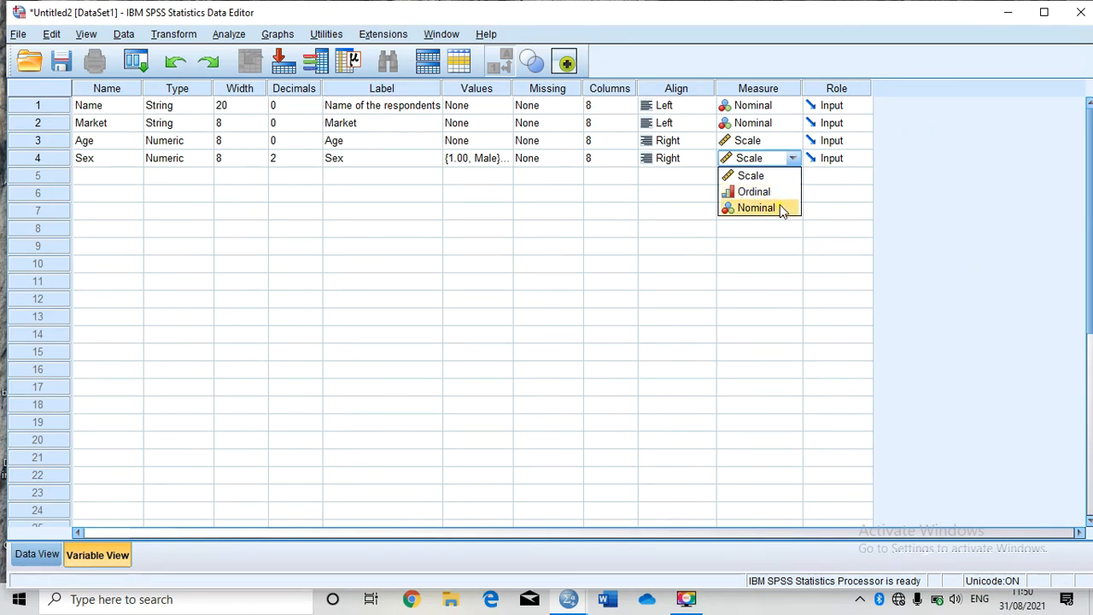
{"action": "left_click", "coordinate": [755, 209]}
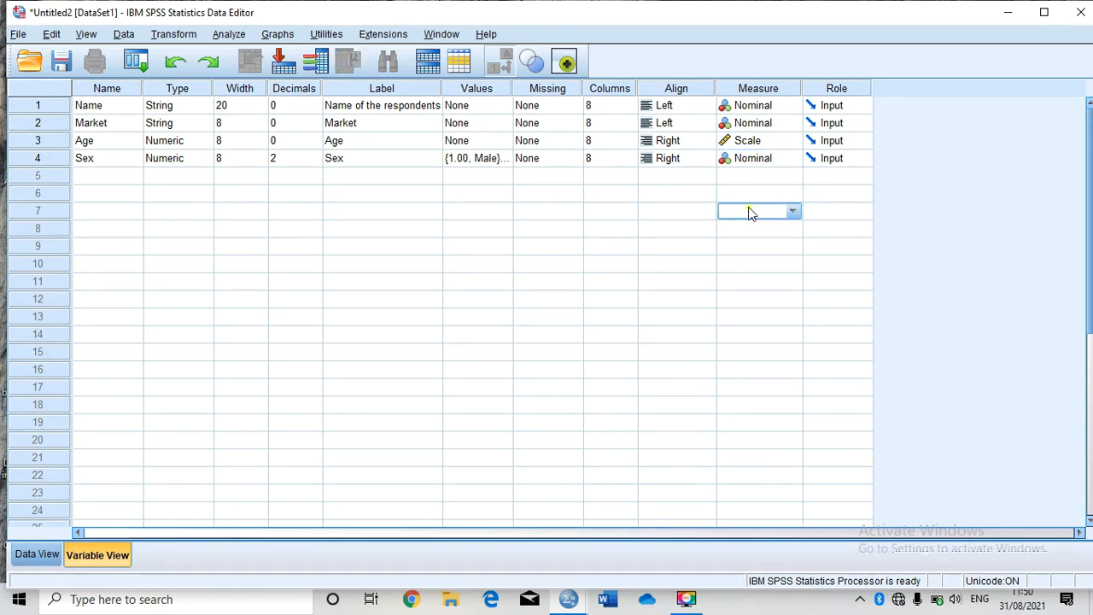
Step: Try to name the fifth variable "Marital Status" with a space
{"action": "left_click", "coordinate": [99, 178]}
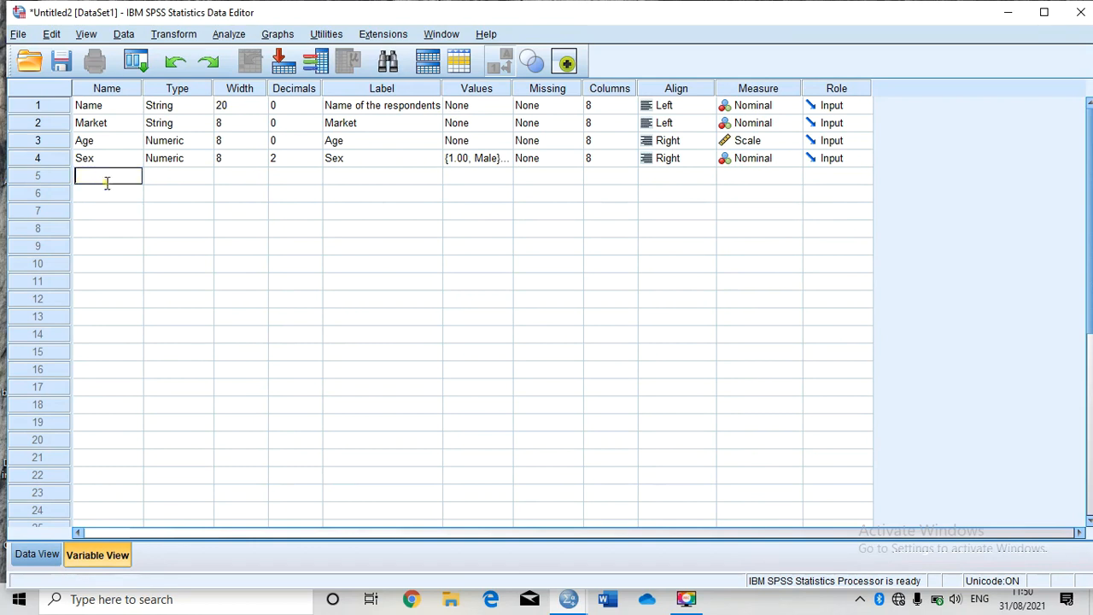
{"action": "type", "text": "Marital Status"}
{"action": "left_click", "coordinate": [168, 177]}
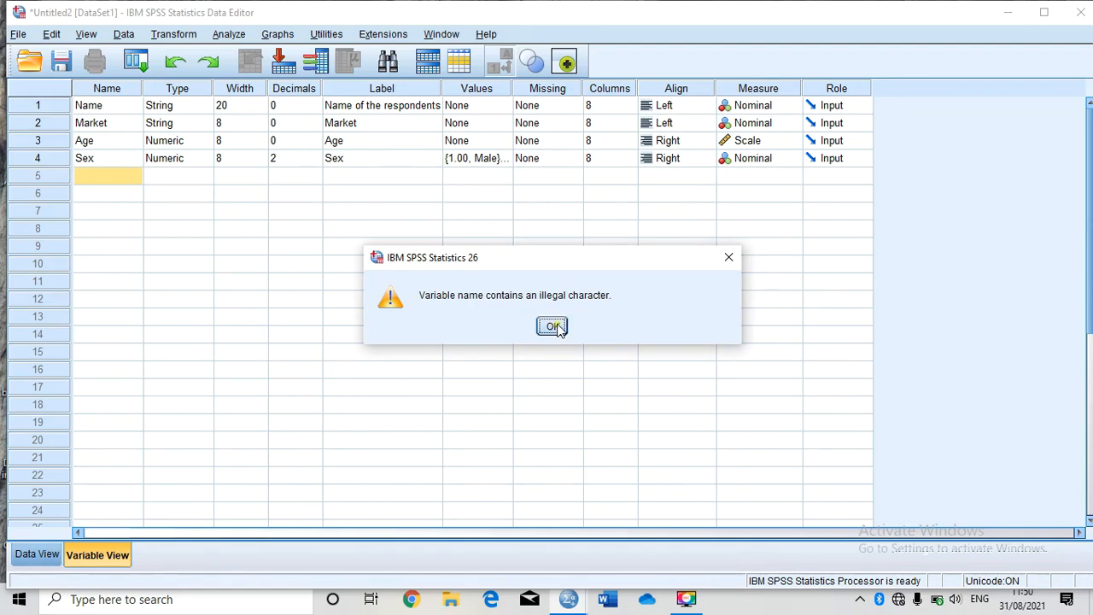
{"action": "left_click", "coordinate": [553, 327]}
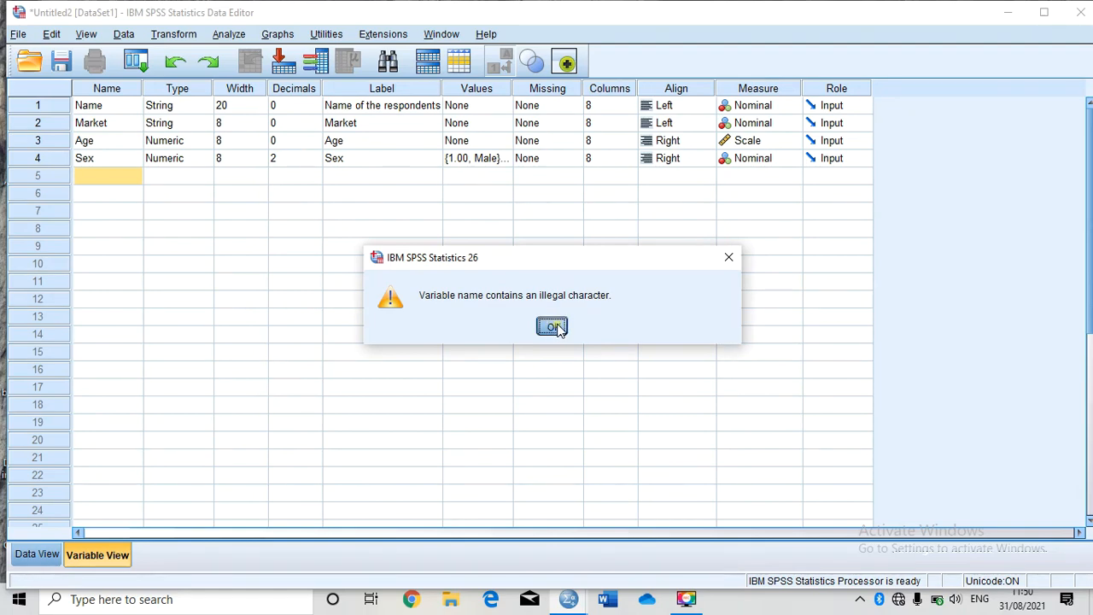
Step: Name the fifth variable Marital_Status
{"action": "left_click", "coordinate": [96, 180]}
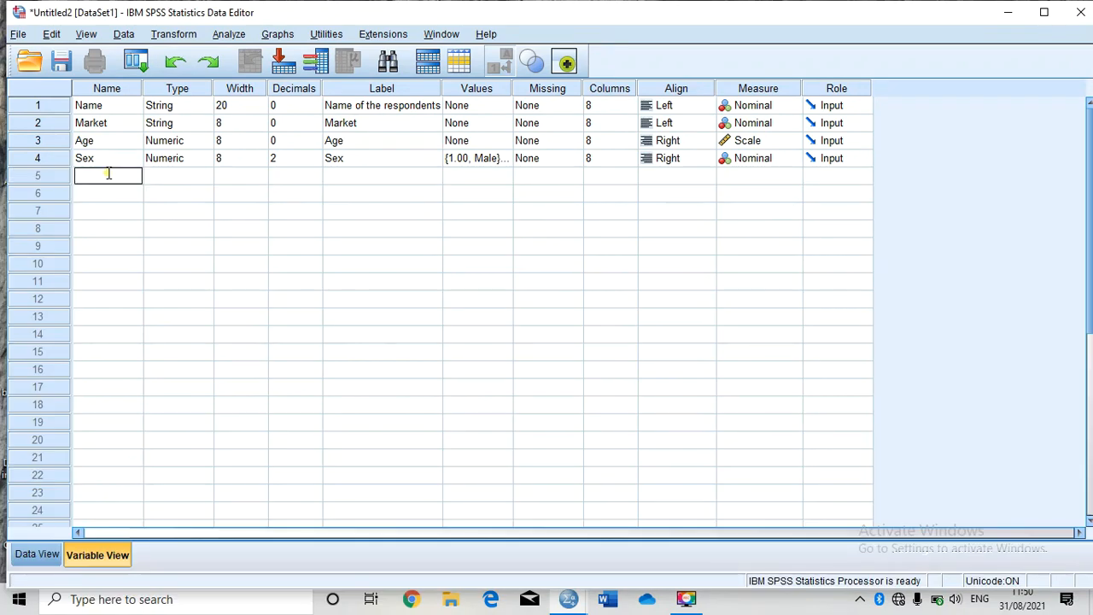
{"action": "type", "text": "m"}
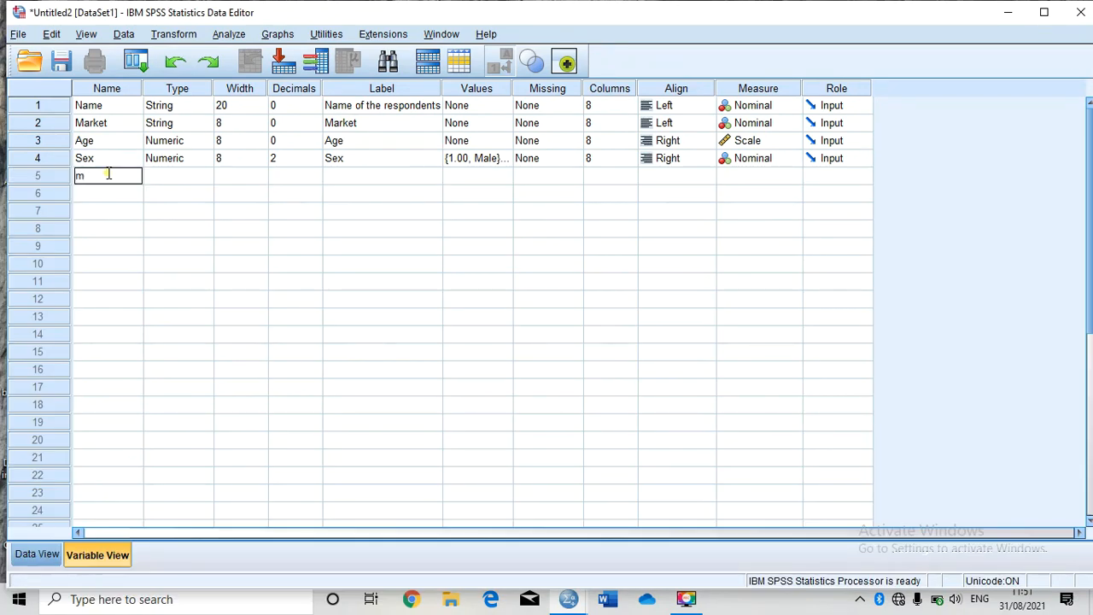
{"action": "key", "text": "BackSpace"}
{"action": "type", "text": "Marita"}
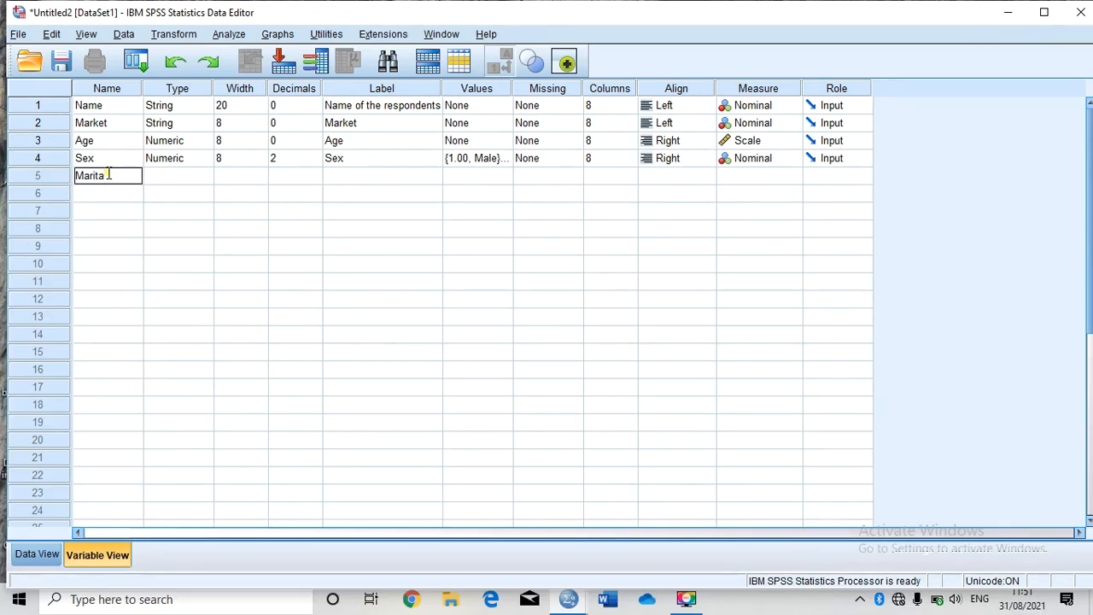
{"action": "type", "text": "lStatus"}
{"action": "key", "text": "Left"}
{"action": "key", "text": "Left"}
{"action": "key", "text": "Left"}
{"action": "type", "text": "_"}
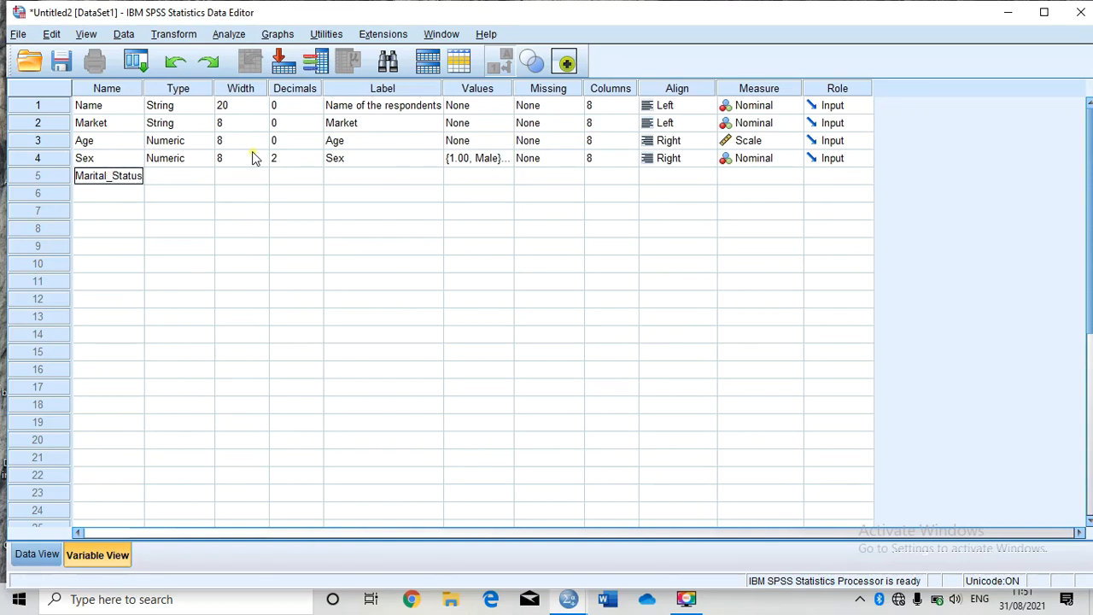
{"action": "key", "text": "Right"}
{"action": "key", "text": "Right"}
{"action": "key", "text": "Right"}
{"action": "key", "text": "Right"}
{"action": "key", "text": "Right"}
{"action": "key", "text": "Return"}
Step: Set the Sex variable's decimals to 0
{"action": "key", "text": "Up"}
{"action": "key", "text": "Right"}
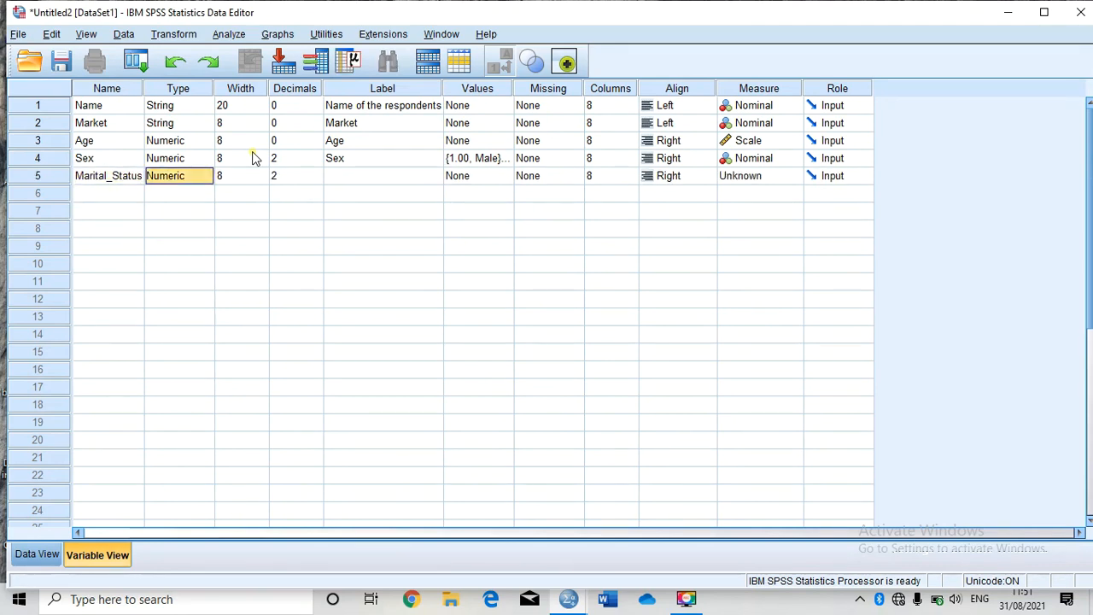
{"action": "key", "text": "Right"}
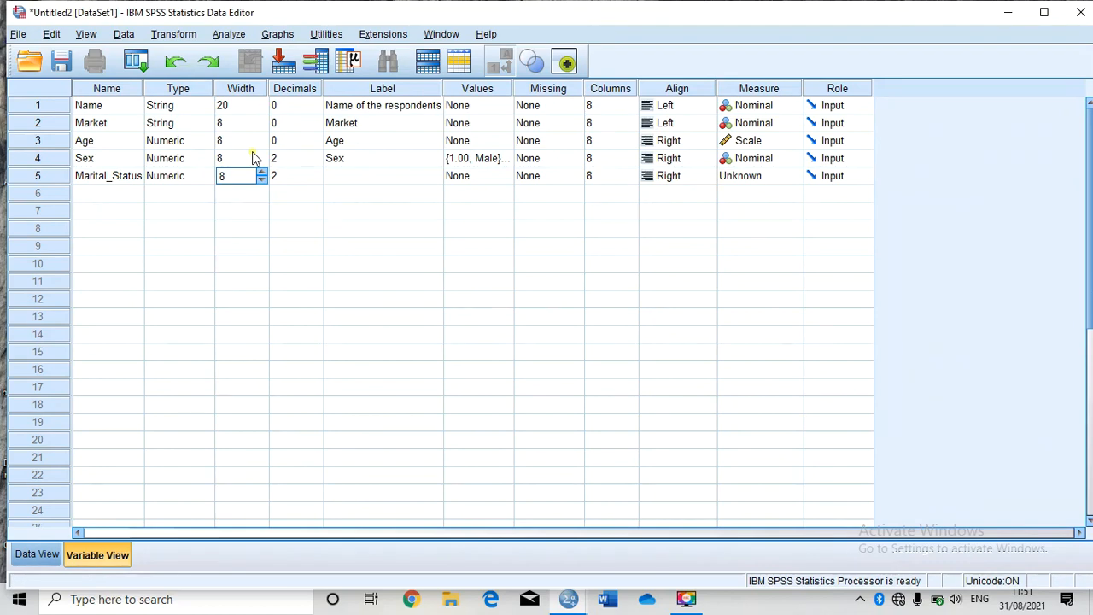
{"action": "key", "text": "Right"}
{"action": "key", "text": "Left"}
{"action": "left_click", "coordinate": [290, 158]}
{"action": "left_click", "coordinate": [316, 163]}
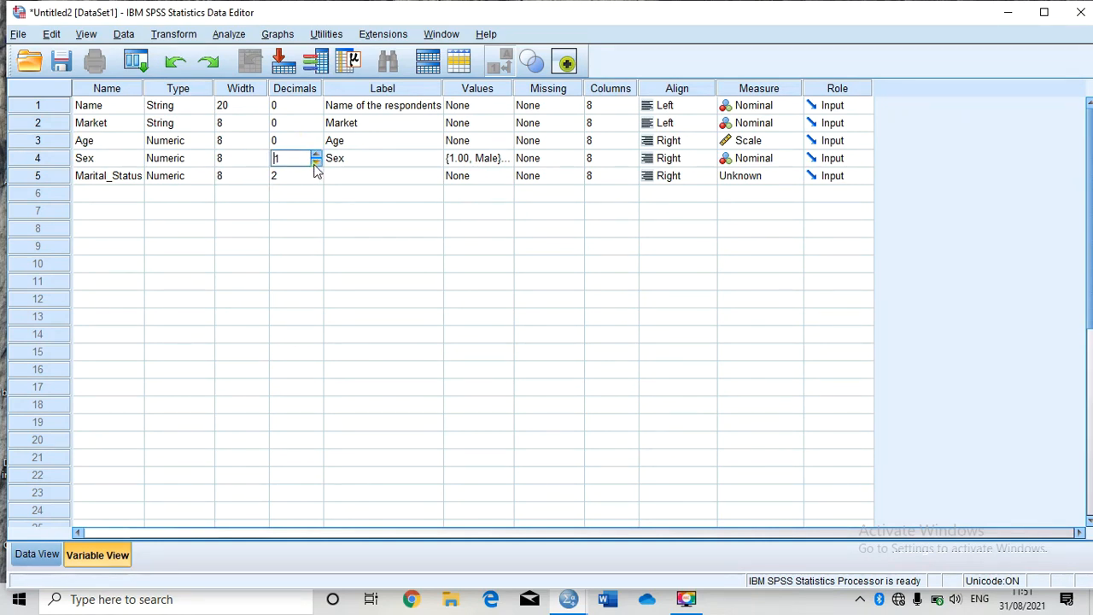
{"action": "left_click", "coordinate": [316, 163]}
Step: Set Marital_Status decimals to 0 and give it the label "Marital Status"
{"action": "left_click", "coordinate": [314, 180]}
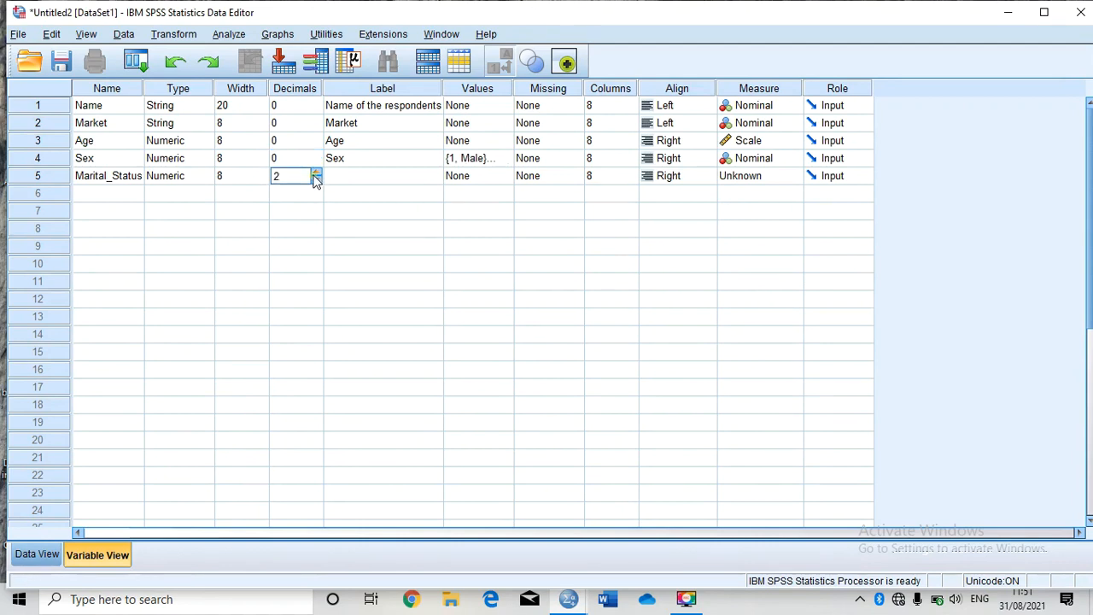
{"action": "left_click", "coordinate": [316, 173]}
{"action": "left_click", "coordinate": [368, 175]}
{"action": "left_click", "coordinate": [369, 175]}
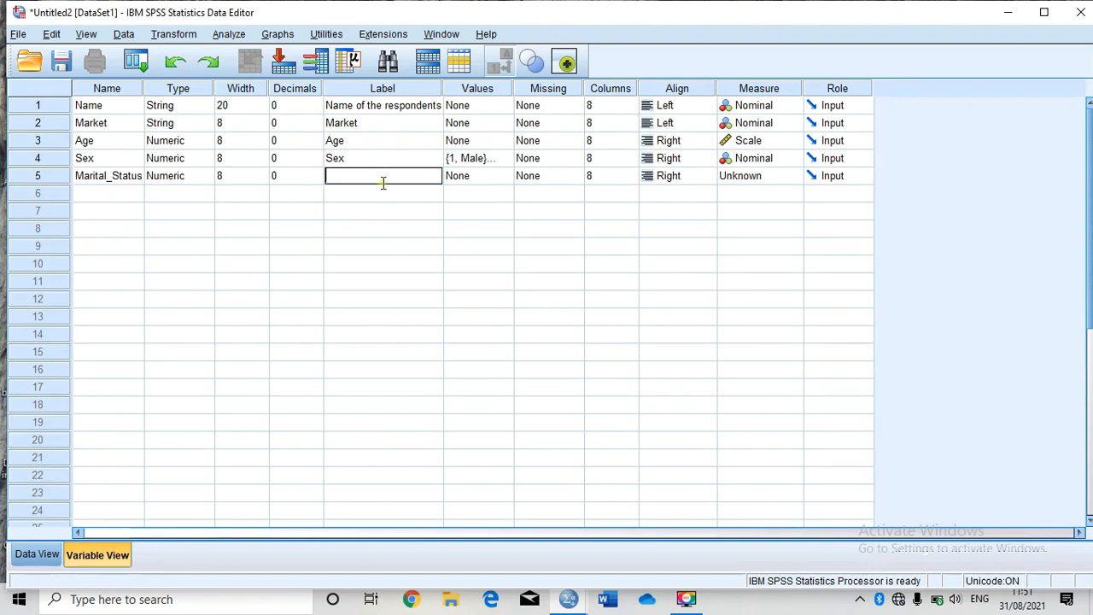
{"action": "type", "text": "Marital Status"}
Step: Define value labels for Marital_Status: 1 = Single, 2 = Married and 3 = Divorced
{"action": "left_click", "coordinate": [480, 177]}
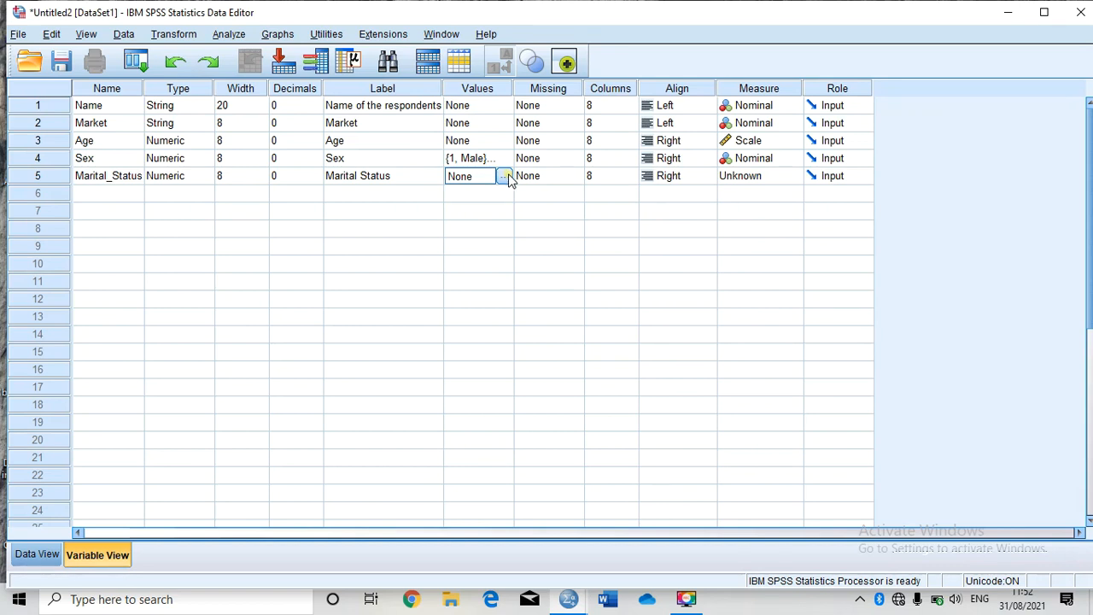
{"action": "left_click", "coordinate": [506, 176]}
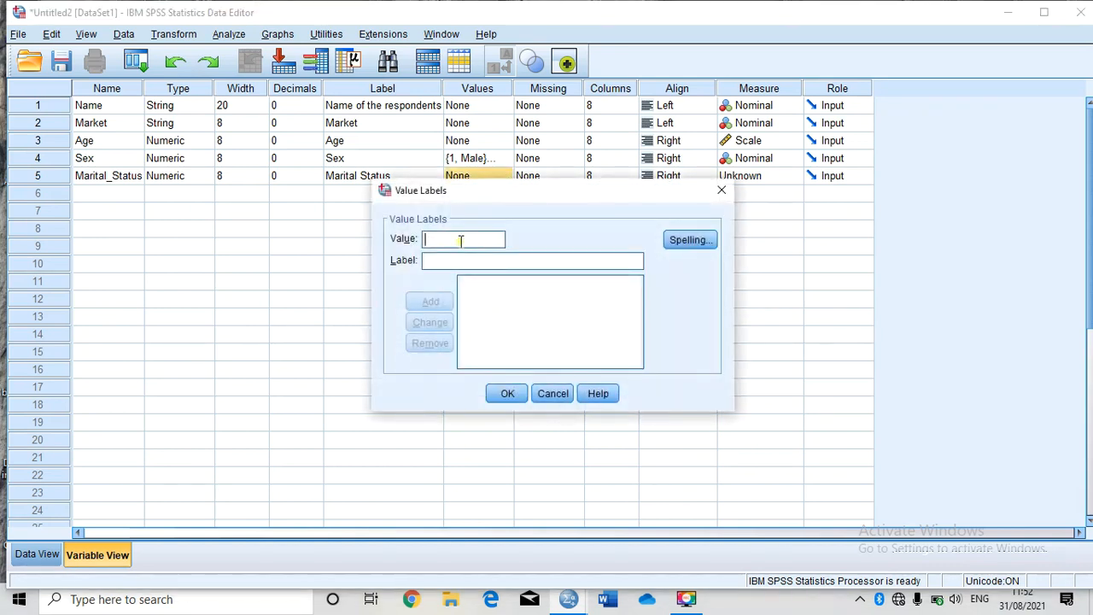
{"action": "type", "text": "1"}
{"action": "left_click", "coordinate": [476, 260]}
{"action": "type", "text": "Single"}
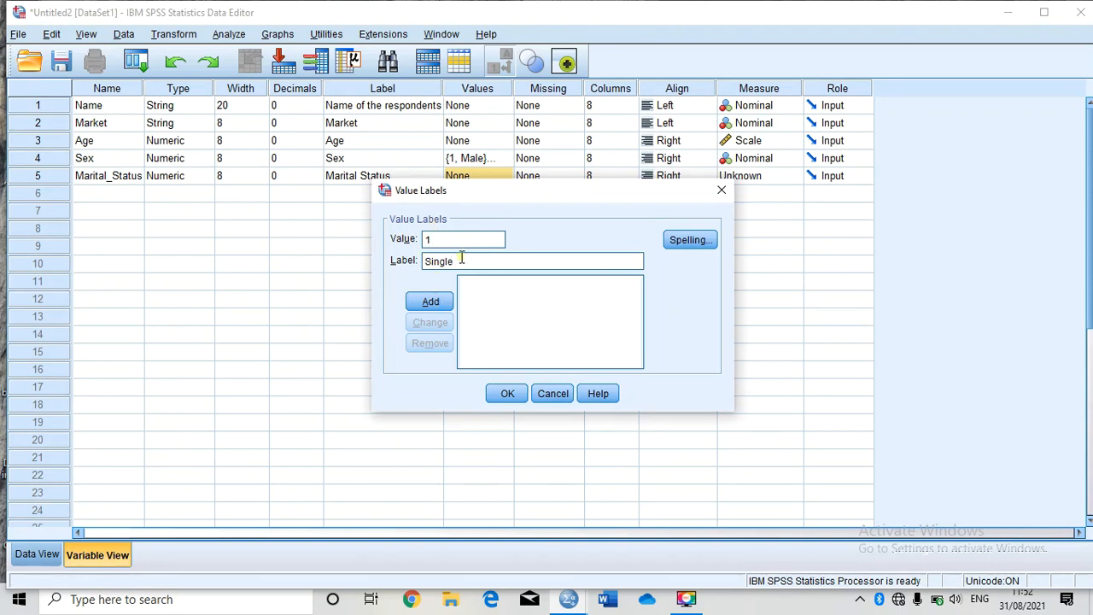
{"action": "left_click", "coordinate": [450, 304]}
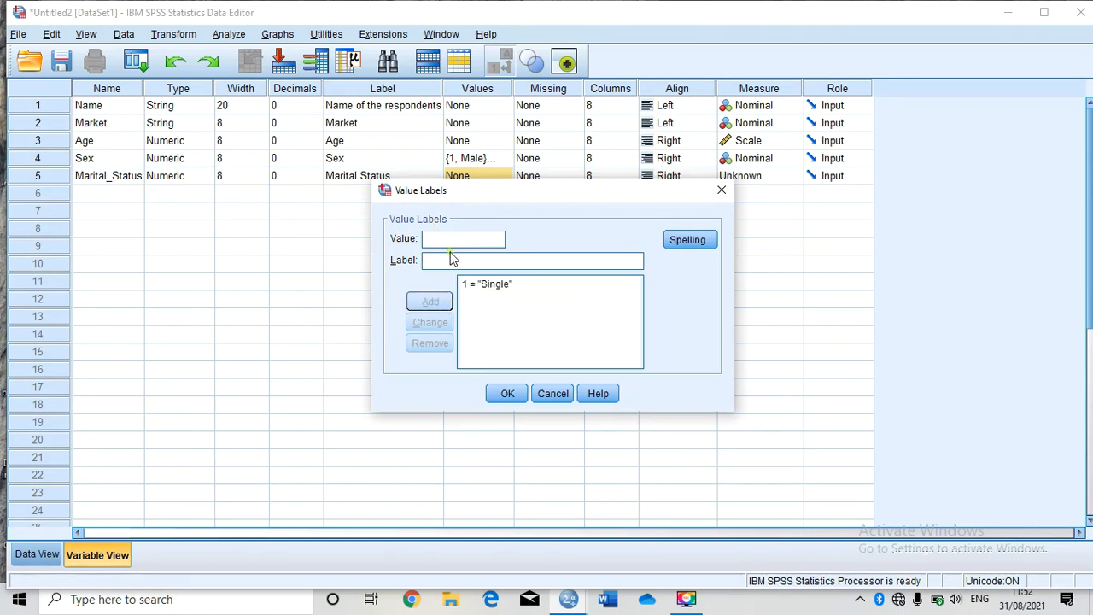
{"action": "type", "text": "2"}
{"action": "key", "text": "Tab"}
{"action": "type", "text": "Mar"}
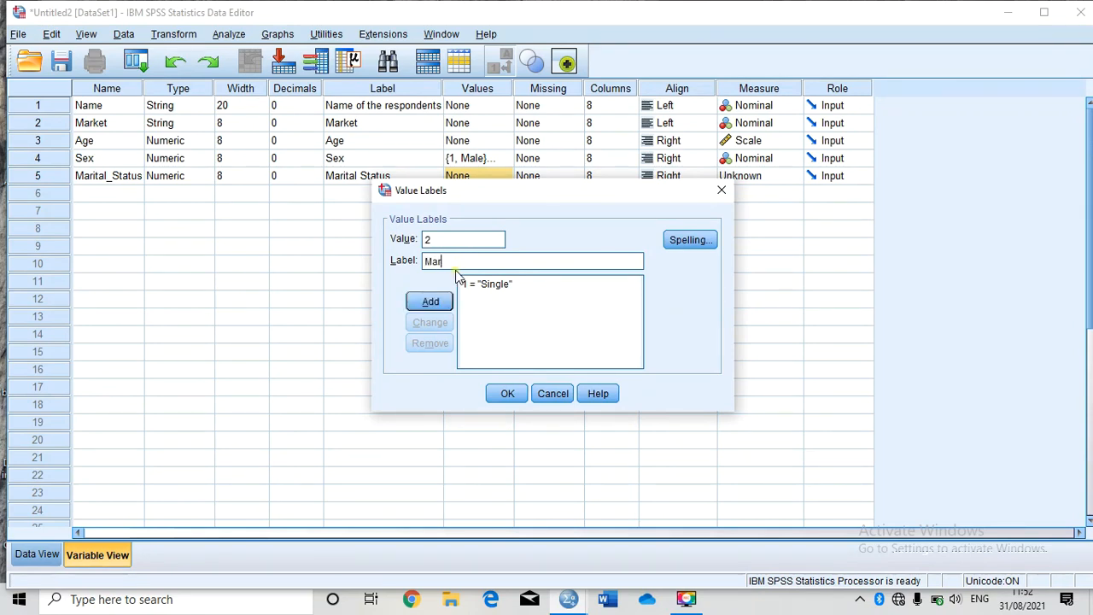
{"action": "type", "text": "ried"}
{"action": "key", "text": "BackSpace"}
{"action": "key", "text": "BackSpace"}
{"action": "key", "text": "BackSpace"}
{"action": "type", "text": "ied"}
{"action": "left_click", "coordinate": [442, 303]}
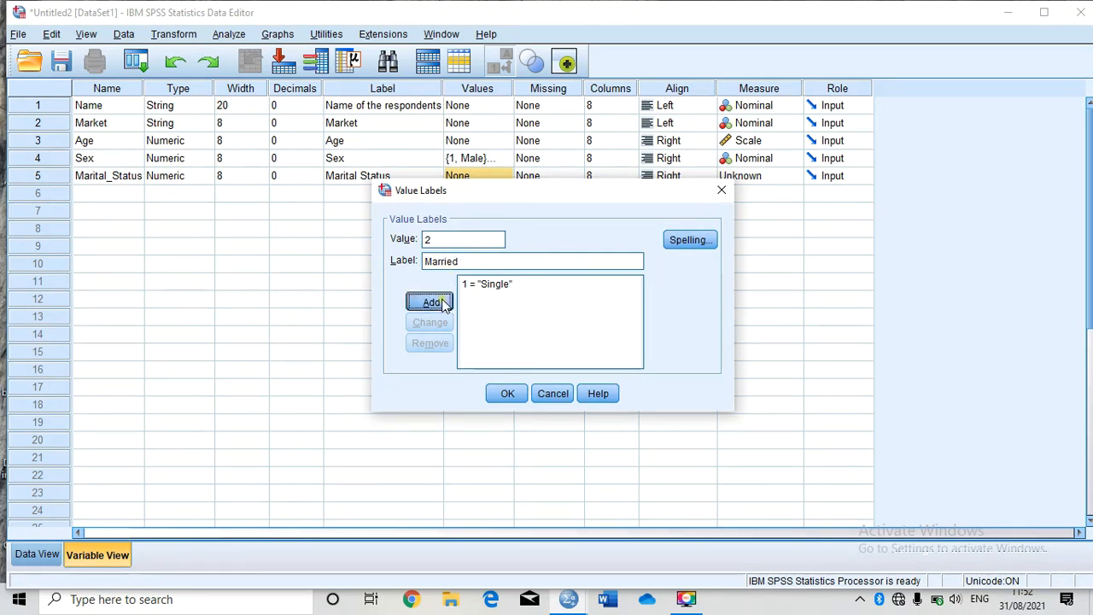
{"action": "type", "text": "3"}
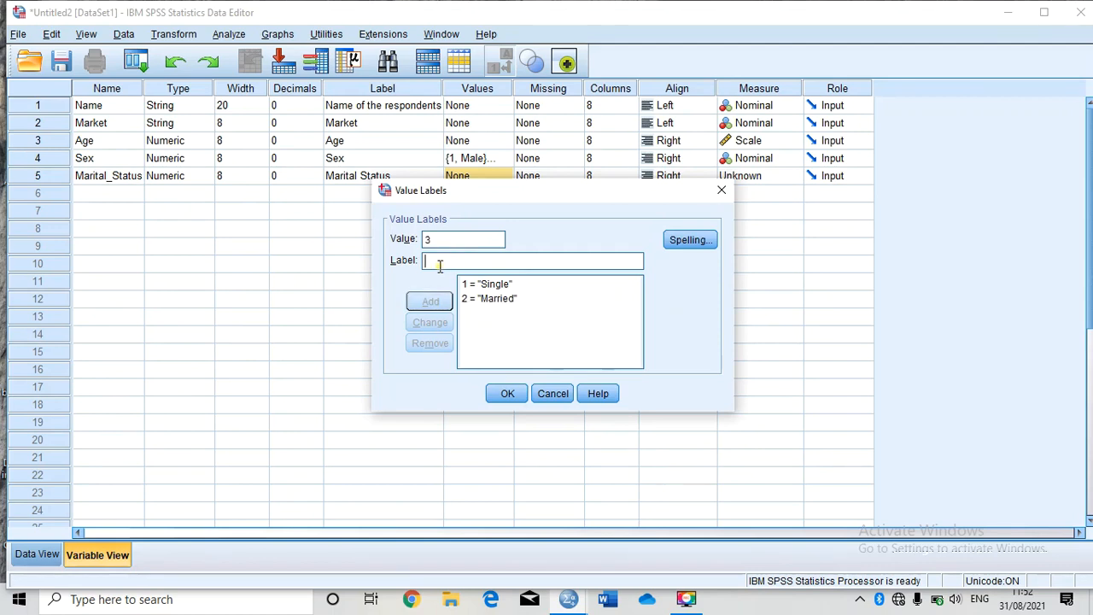
{"action": "type", "text": "Divorced"}
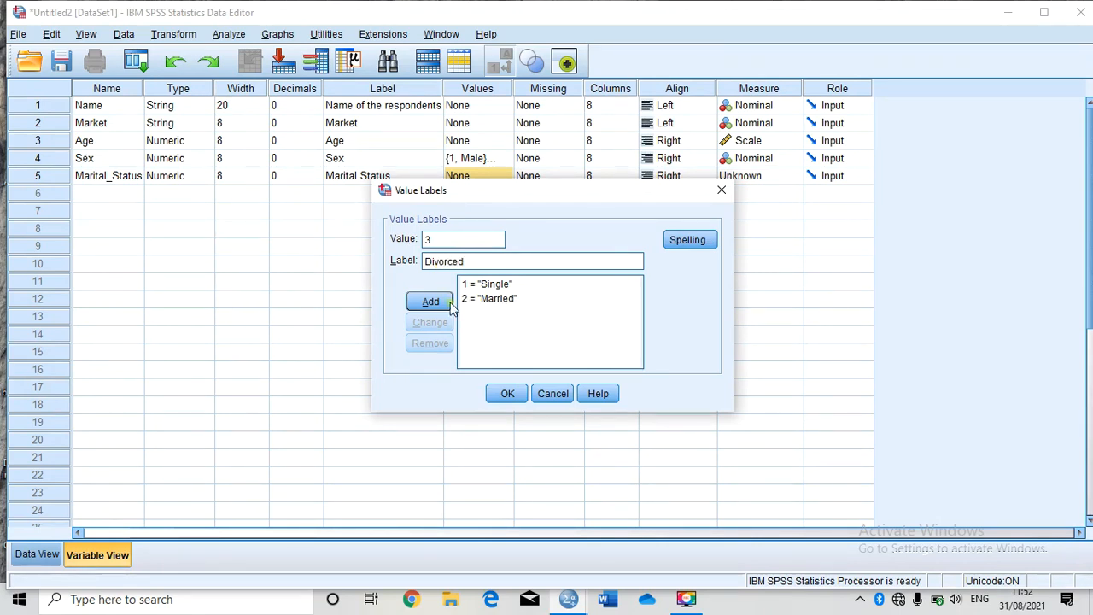
{"action": "left_click", "coordinate": [438, 307]}
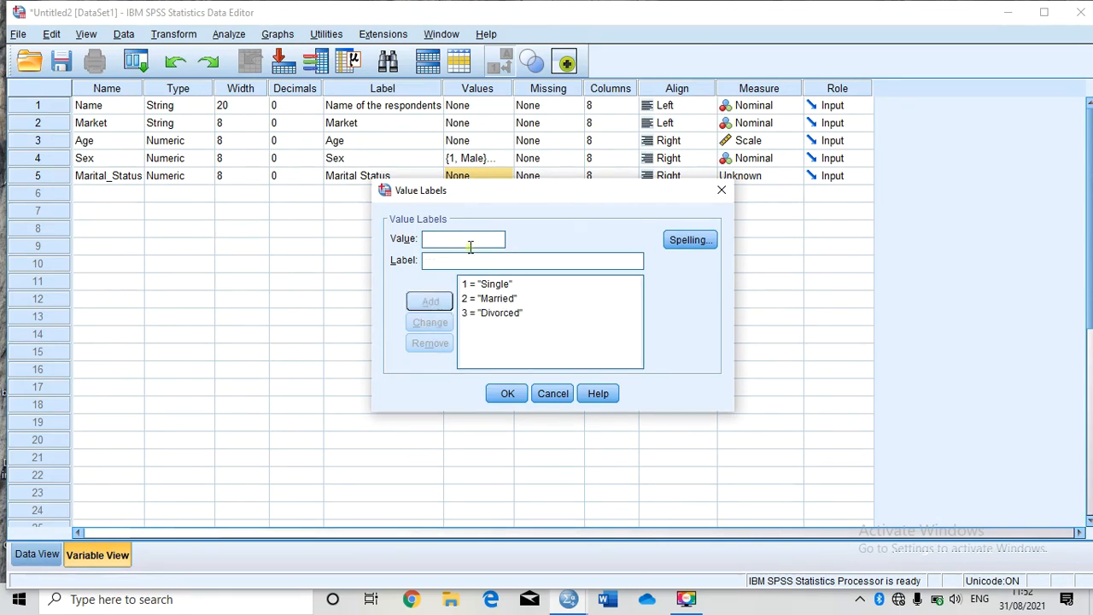
Step: Add the value label 4 = Widowed to Marital_Status and close the value labels dialog
{"action": "type", "text": "4"}
{"action": "key", "text": "Tab"}
{"action": "type", "text": "w"}
{"action": "key", "text": "BackSpace"}
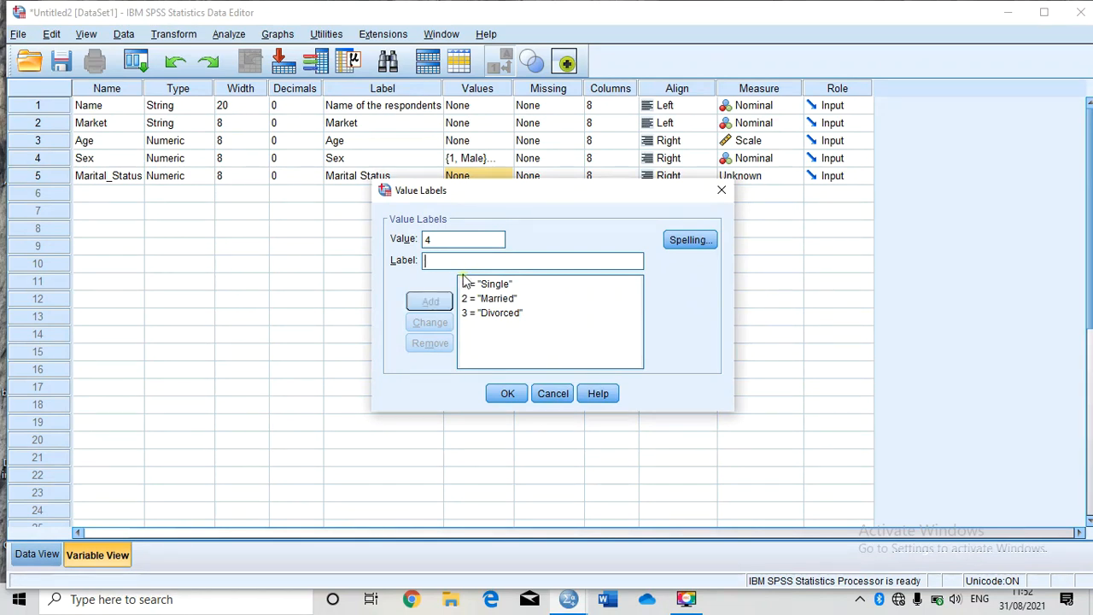
{"action": "type", "text": "Widow"}
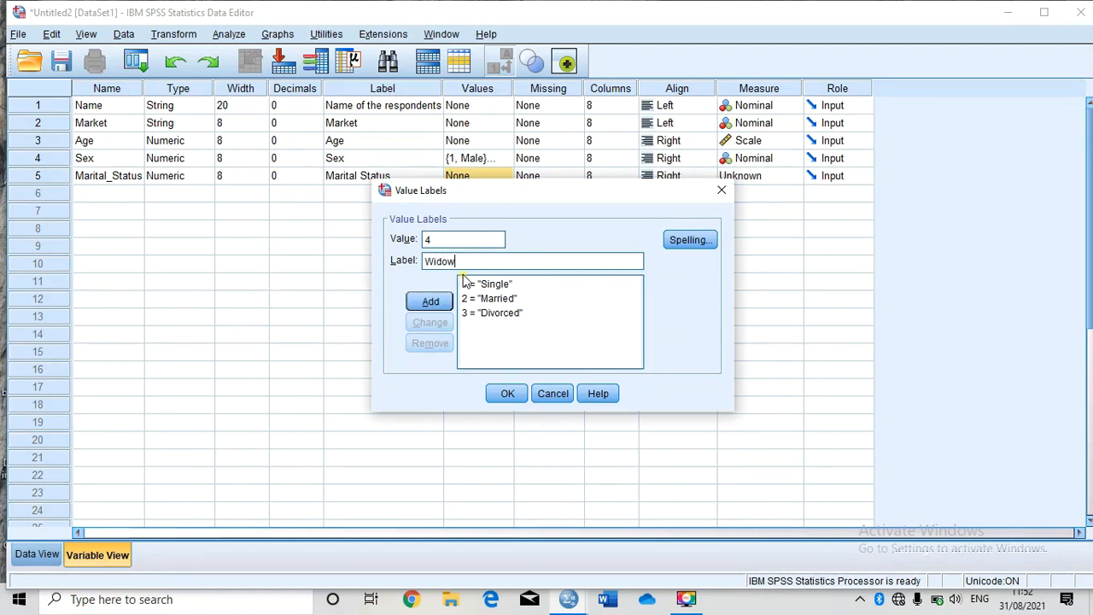
{"action": "type", "text": "ed"}
{"action": "left_click", "coordinate": [431, 306]}
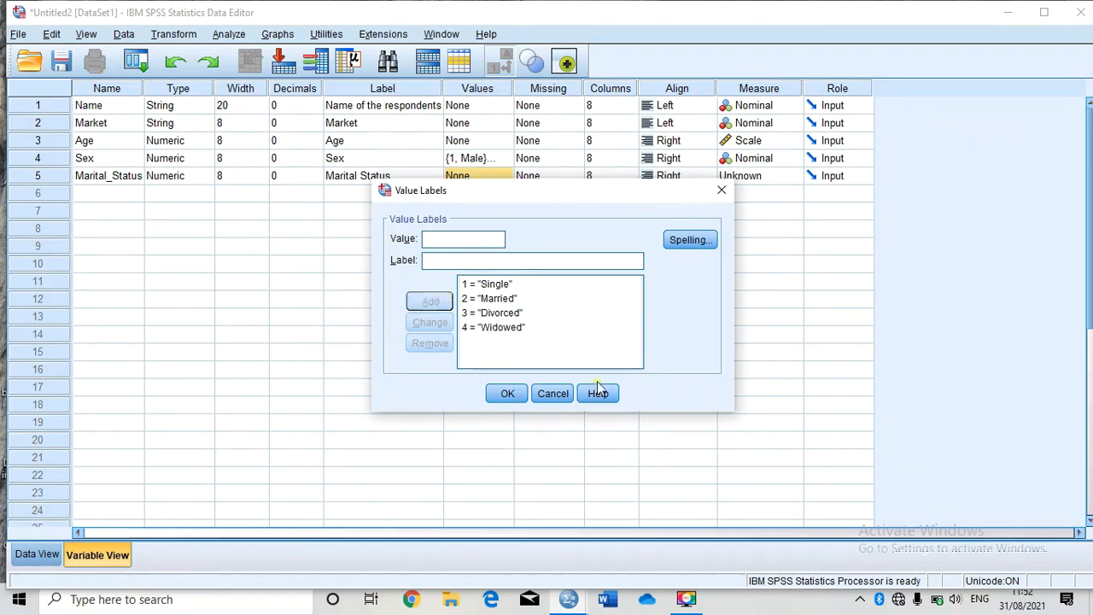
{"action": "left_click", "coordinate": [504, 394]}
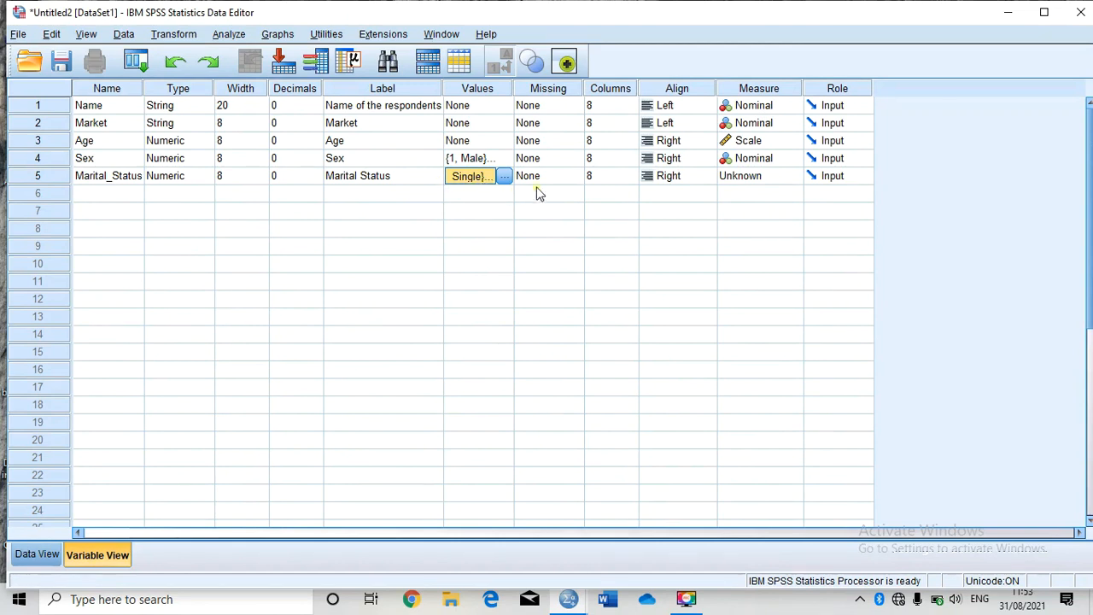
Step: Set the Marital_Status measurement level to Nominal
{"action": "left_click", "coordinate": [752, 176]}
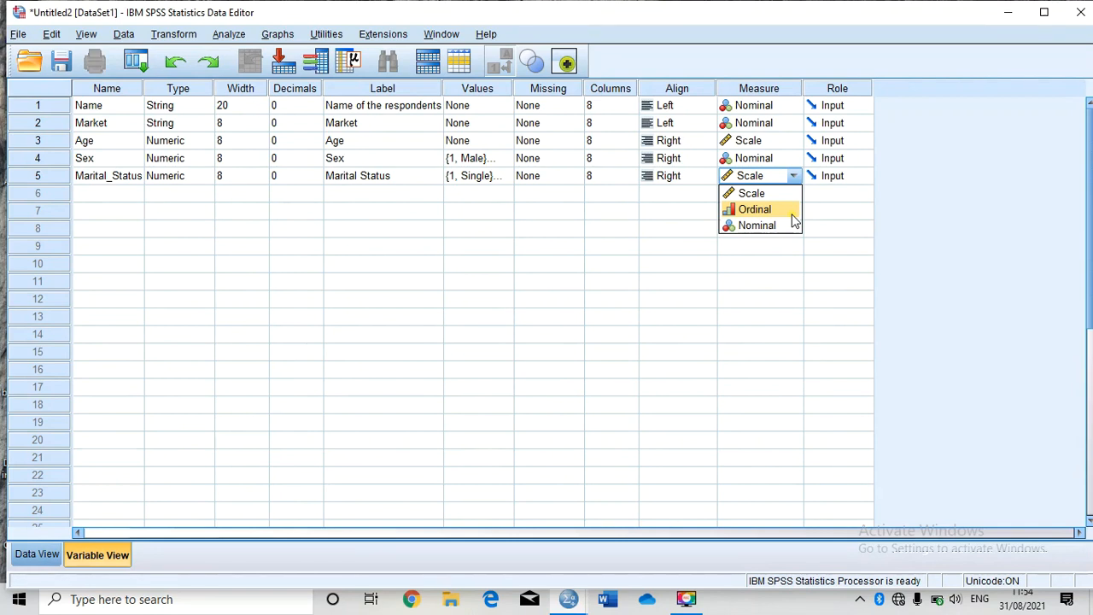
{"action": "left_click", "coordinate": [778, 226]}
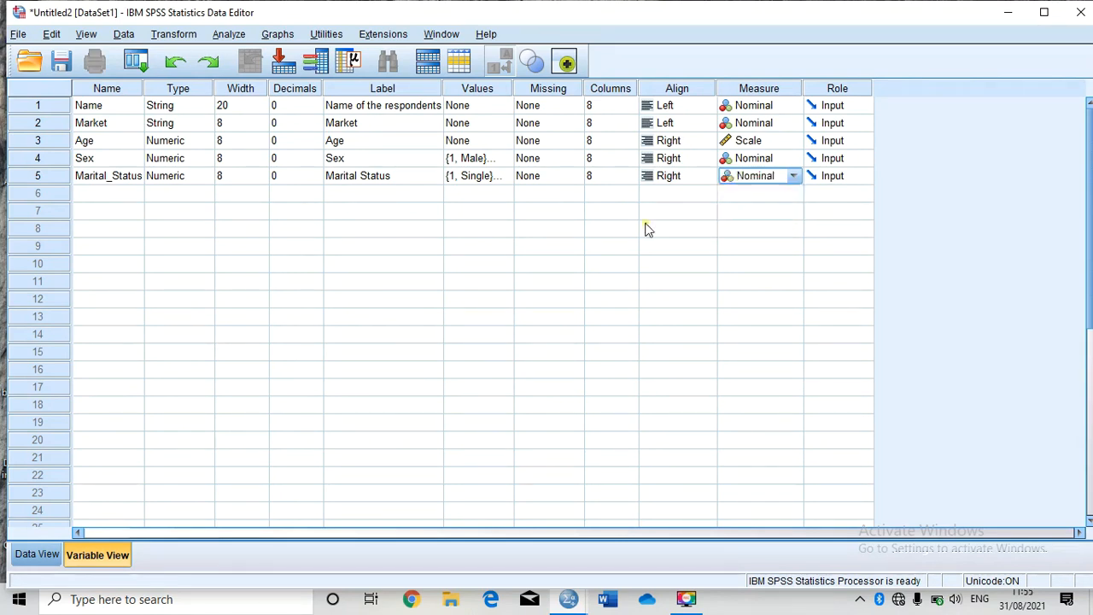
{"action": "left_click", "coordinate": [648, 217]}
{"action": "key", "text": "Escape"}
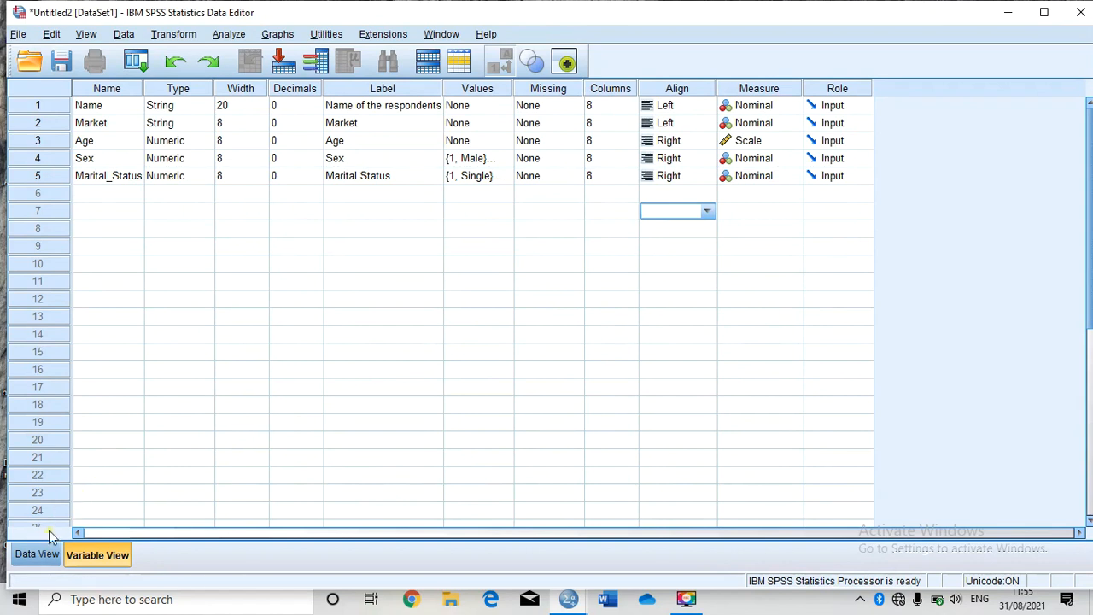
Step: Switch to the data grid and widen the Marital_Status column so its full name shows
{"action": "left_click", "coordinate": [37, 555]}
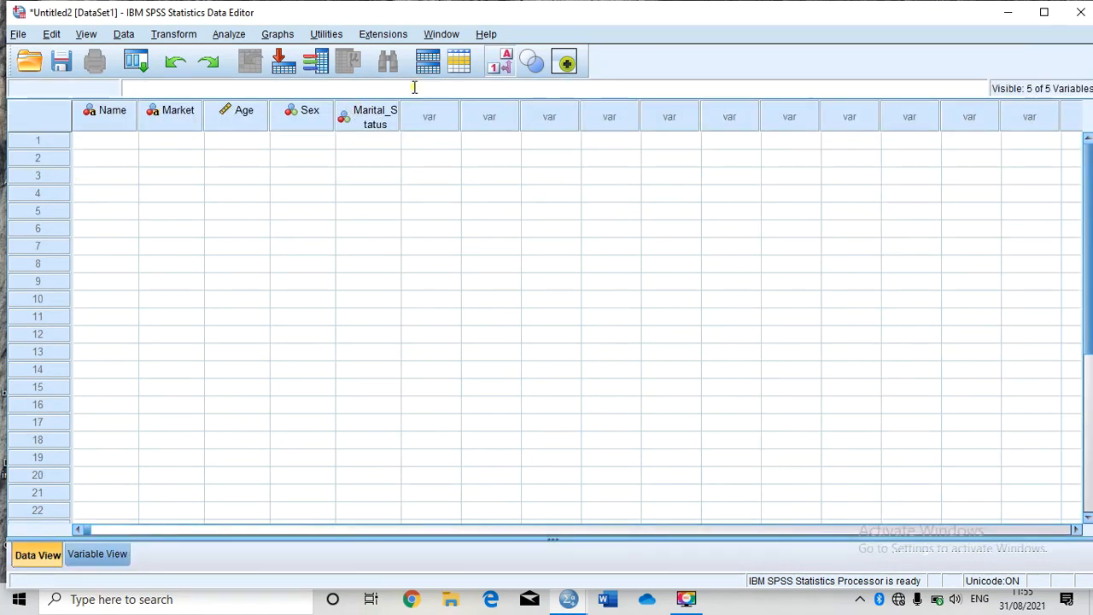
{"action": "left_click_drag", "start_coordinate": [402, 117], "coordinate": [436, 115]}
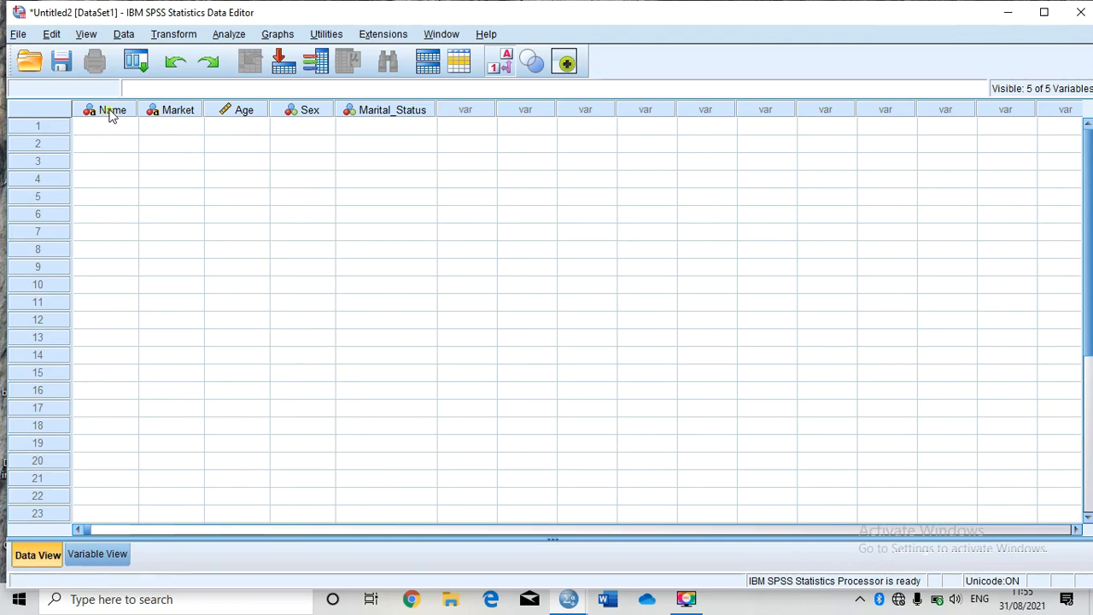
{"action": "left_click", "coordinate": [96, 114]}
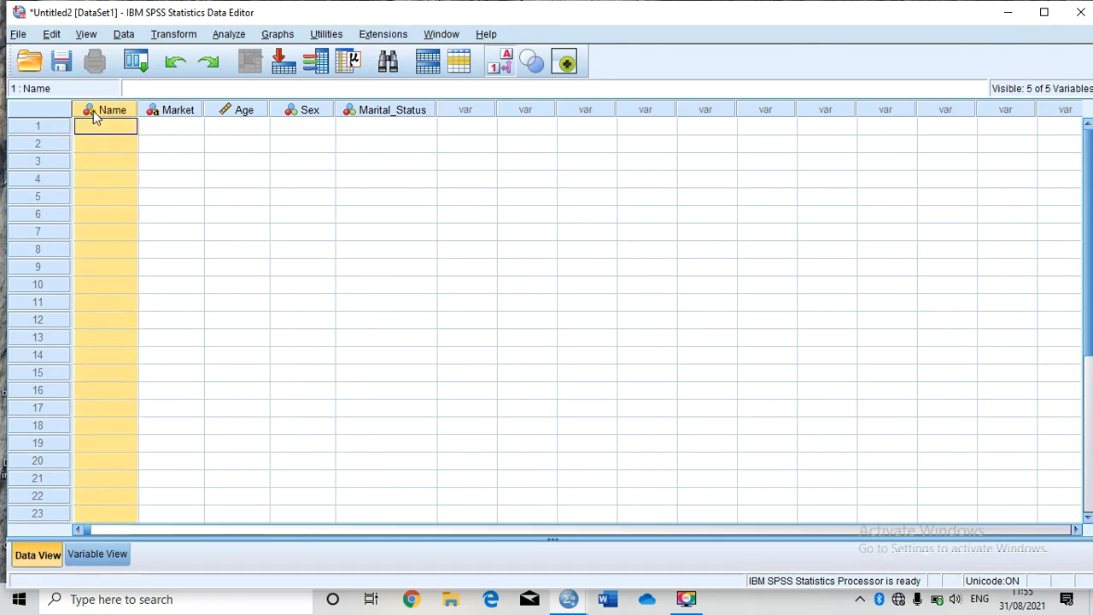
{"action": "left_click", "coordinate": [158, 115]}
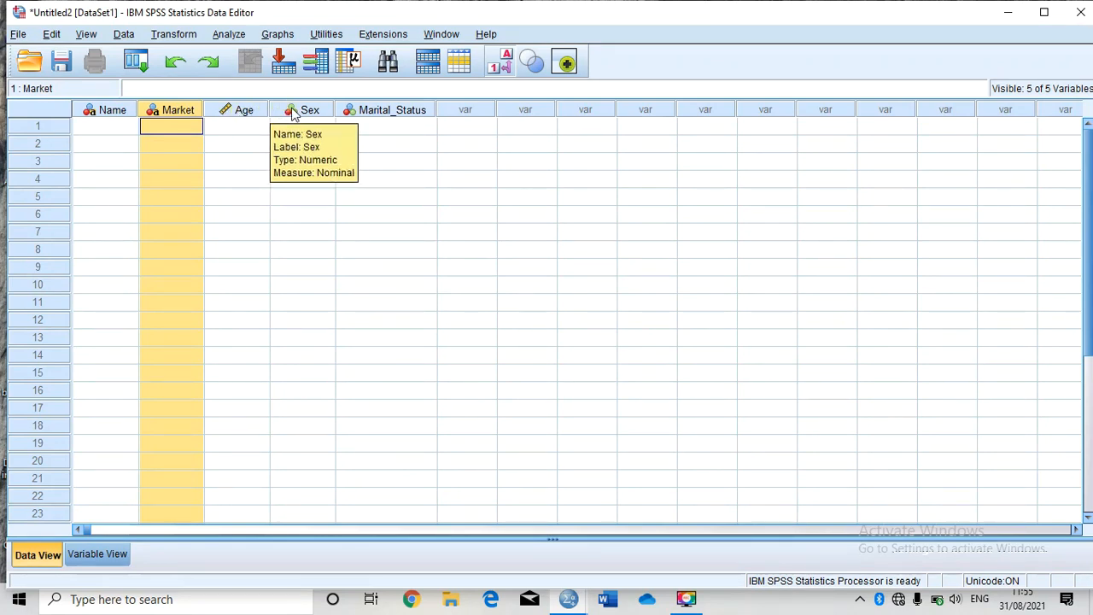
Step: Enter the first two respondents' names in rows 1 and 2 of the Name column
{"action": "left_click", "coordinate": [107, 128]}
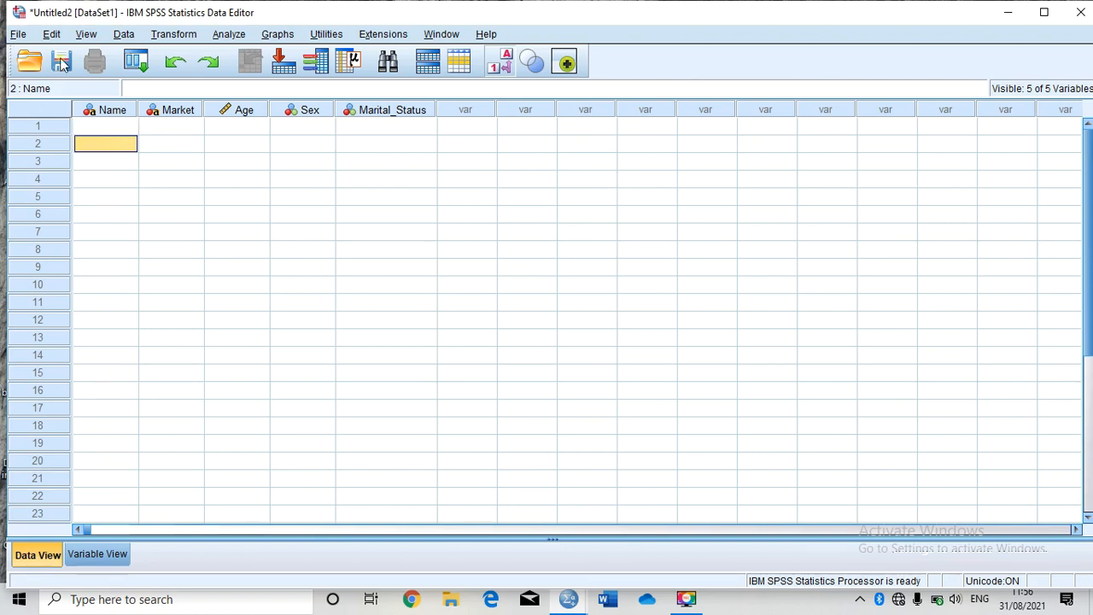
{"action": "double_click", "coordinate": [119, 124]}
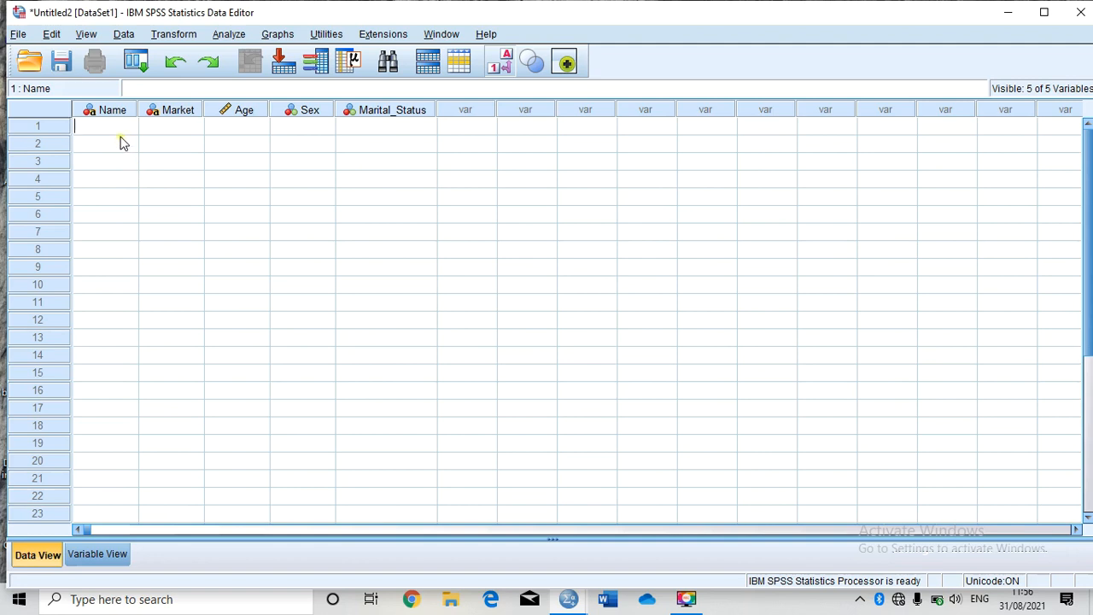
{"action": "type", "text": "Umar"}
{"action": "key", "text": "Return"}
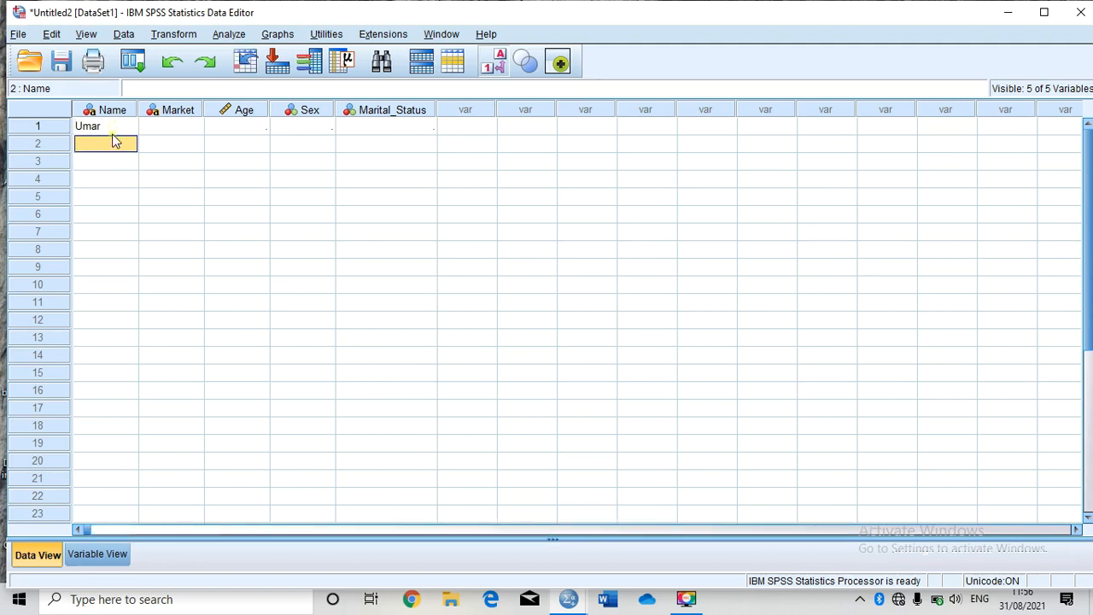
{"action": "double_click", "coordinate": [110, 141]}
{"action": "type", "text": "Salisu"}
{"action": "left_click", "coordinate": [110, 143]}
{"action": "key", "text": "Down"}
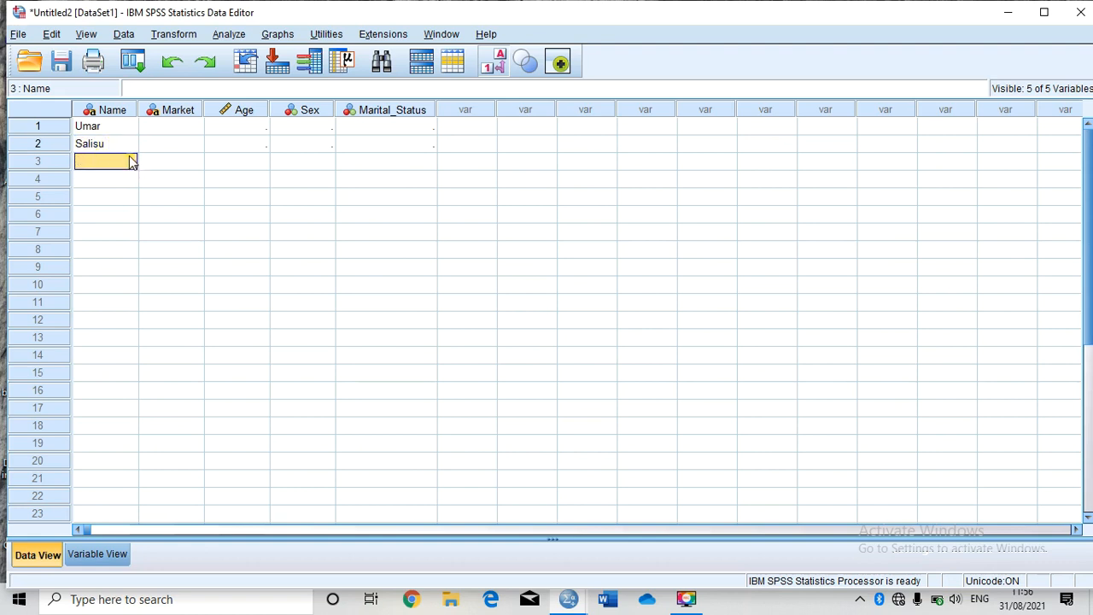
Step: Fill the first respondent's row with market Kaltungo, age 23 and sex code 1
{"action": "left_click", "coordinate": [107, 125]}
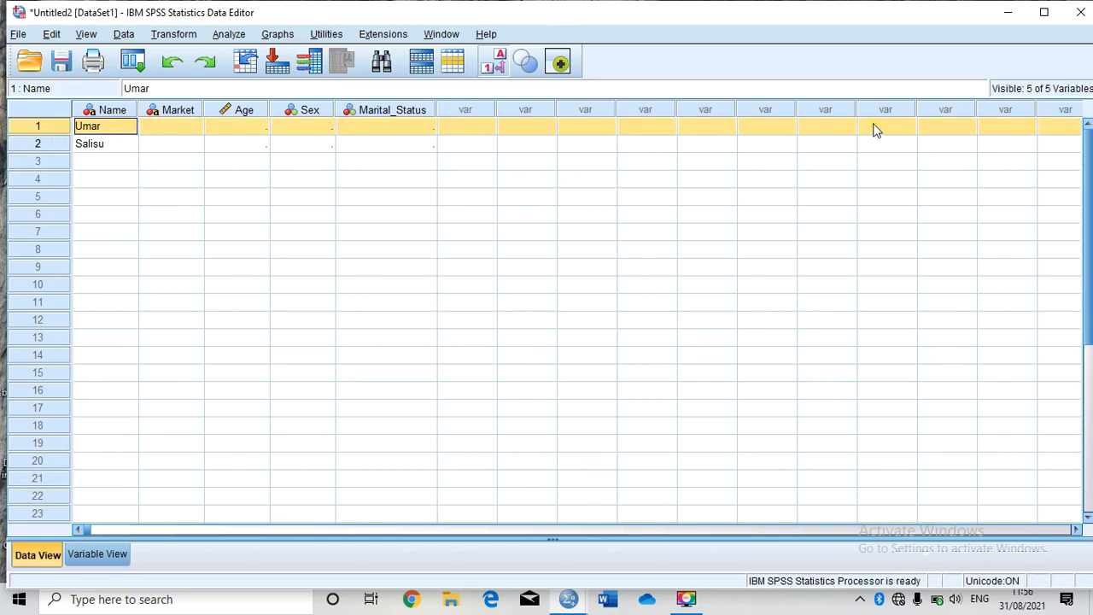
{"action": "left_click", "coordinate": [94, 128]}
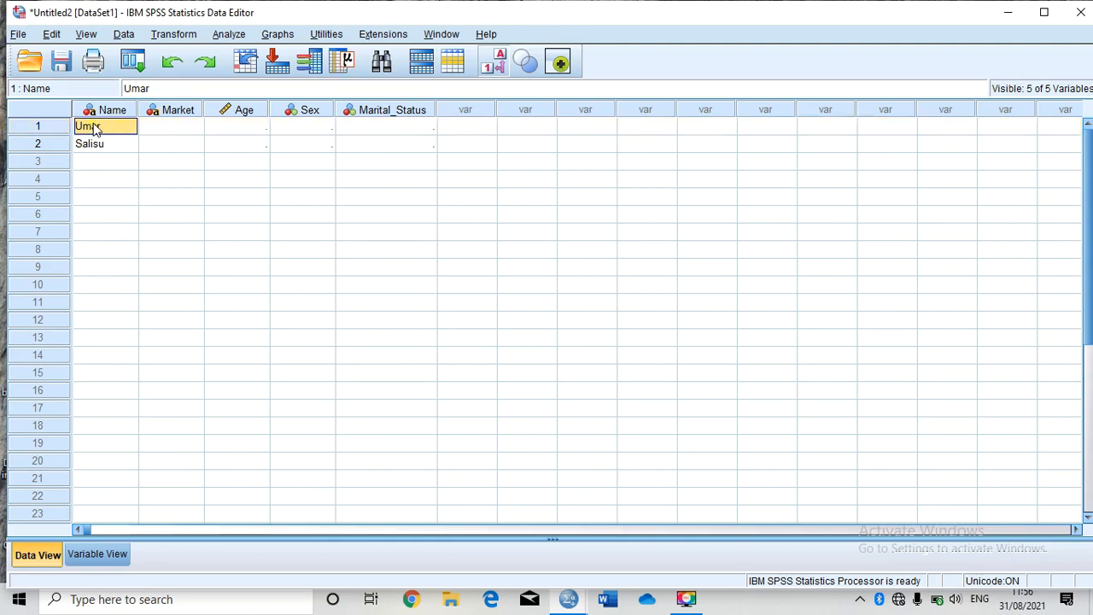
{"action": "left_click", "coordinate": [188, 128]}
{"action": "left_click", "coordinate": [188, 128]}
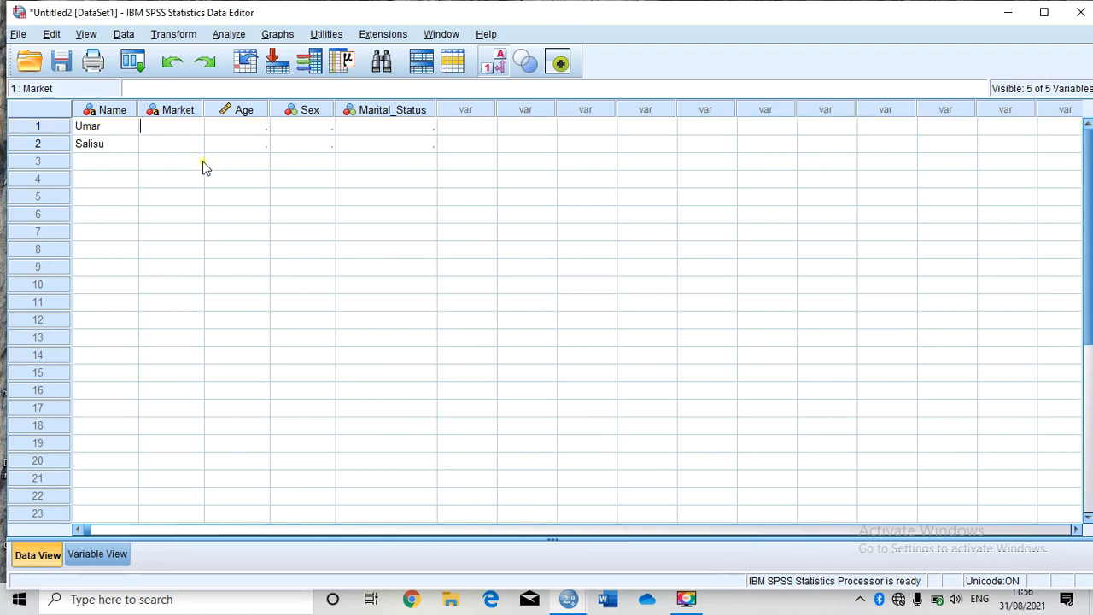
{"action": "type", "text": "Kaltungo"}
{"action": "key", "text": "Tab"}
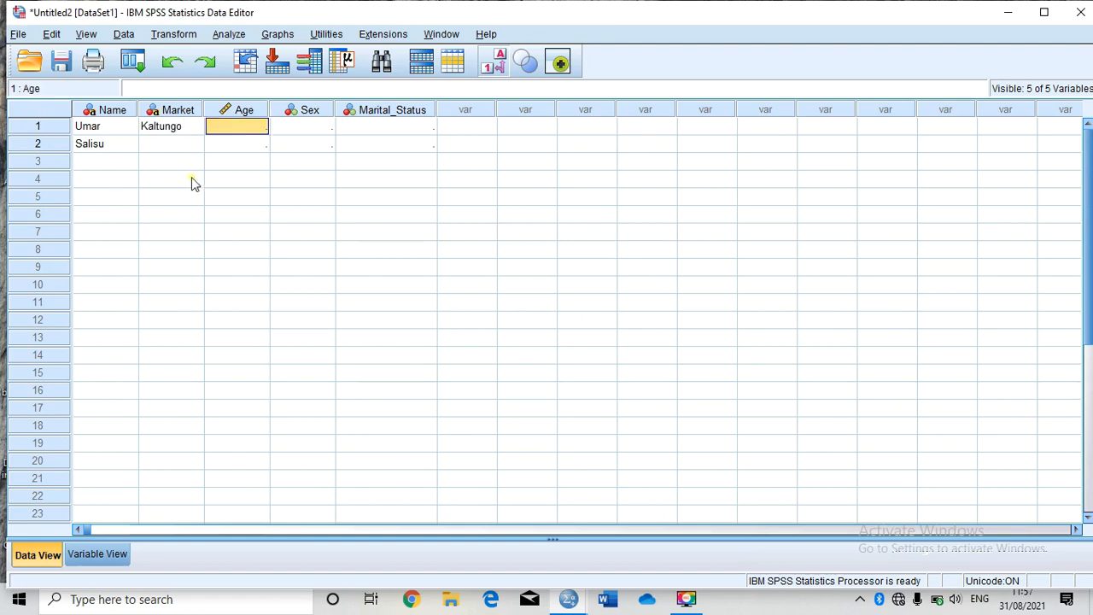
{"action": "double_click", "coordinate": [244, 125]}
{"action": "type", "text": "23"}
{"action": "key", "text": "Tab"}
{"action": "double_click", "coordinate": [314, 126]}
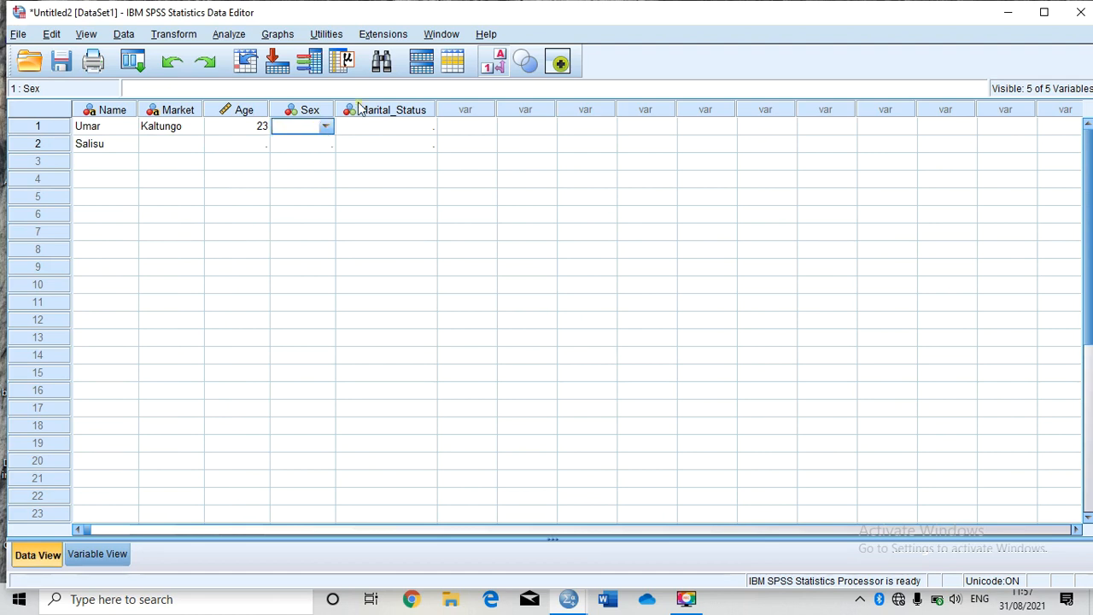
{"action": "type", "text": "1"}
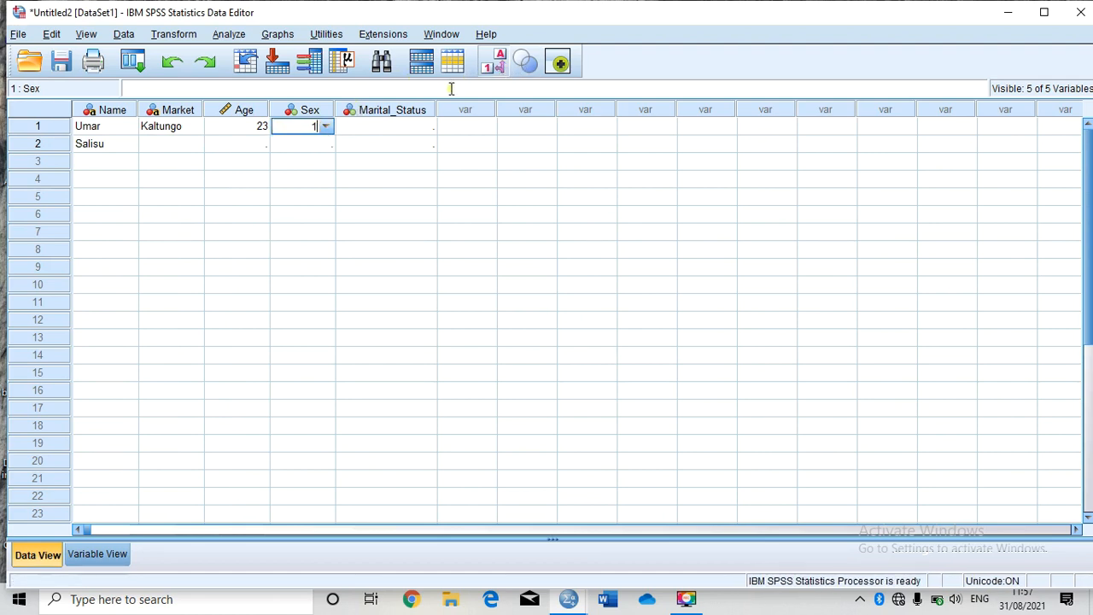
{"action": "key", "text": "Tab"}
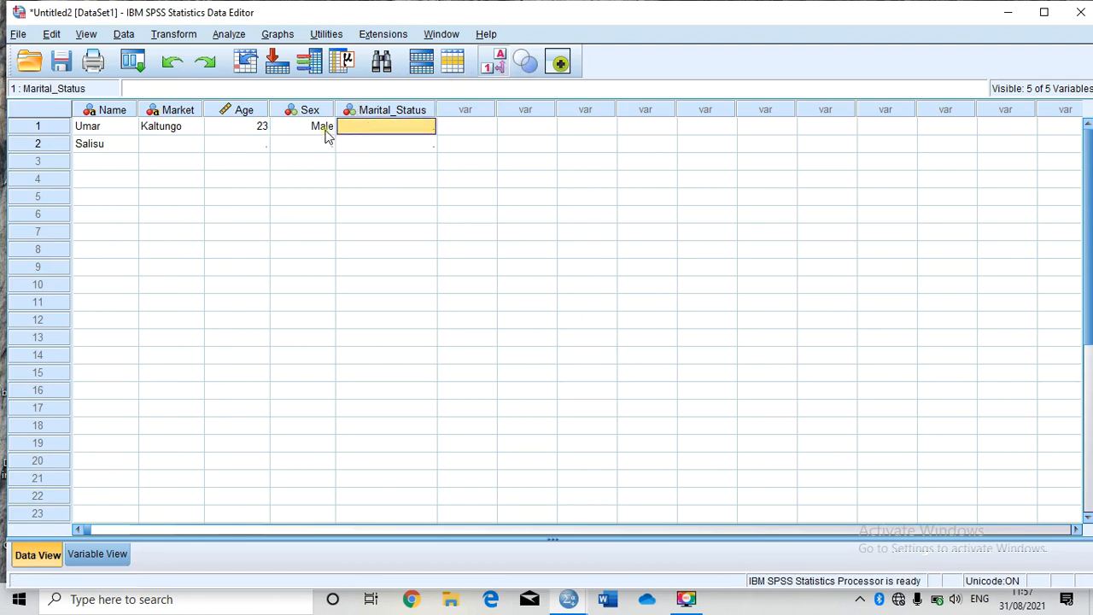
Step: Toggle the display of value labels in the data grid on and off to compare codes and labels
{"action": "left_click", "coordinate": [493, 61]}
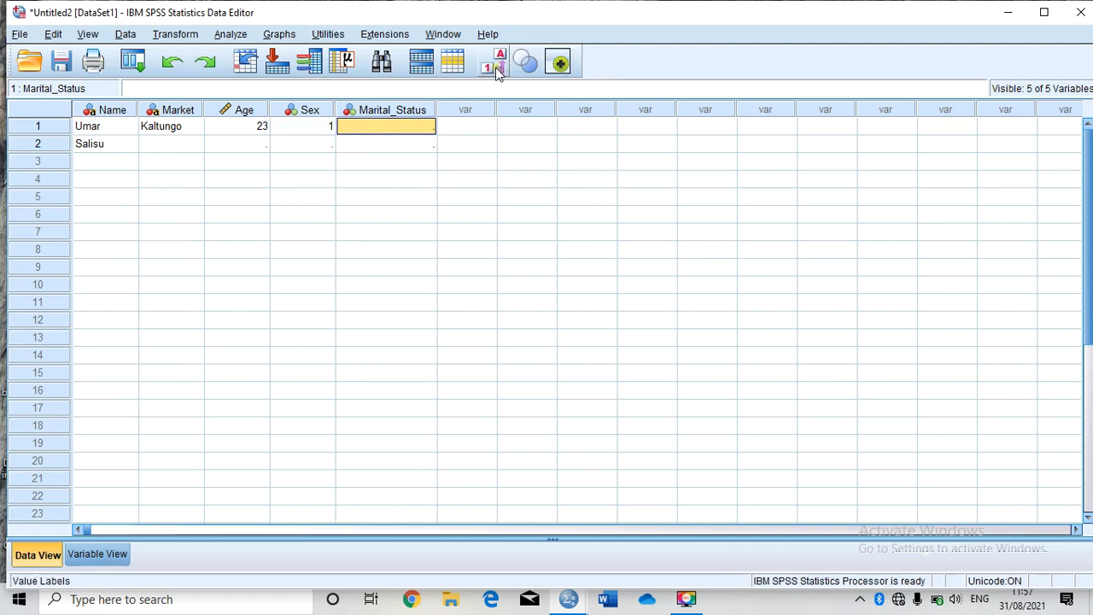
{"action": "left_click", "coordinate": [331, 125]}
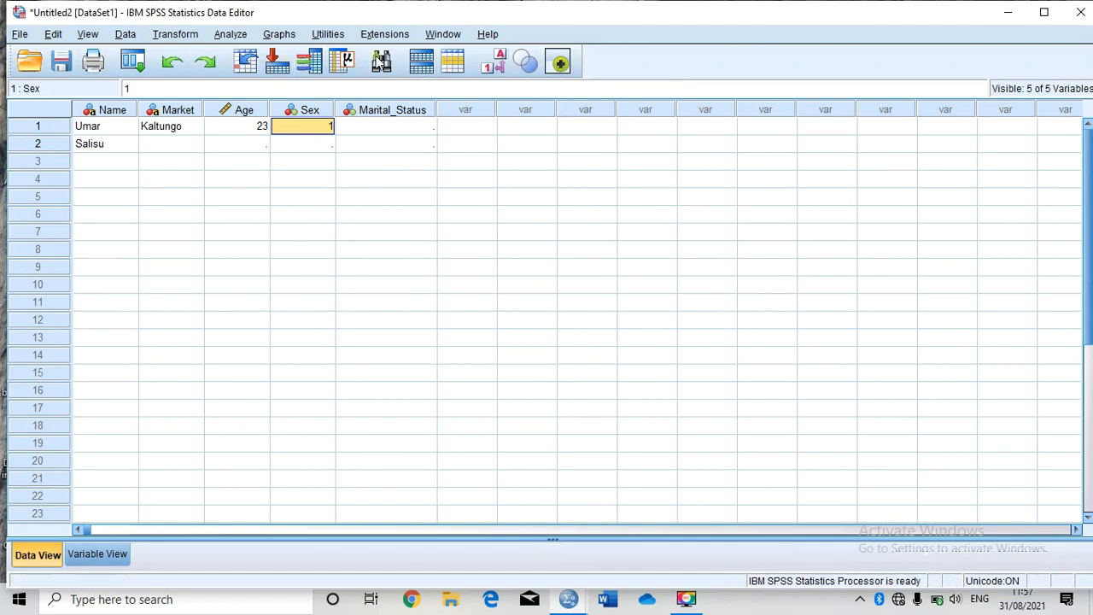
{"action": "left_click", "coordinate": [499, 69]}
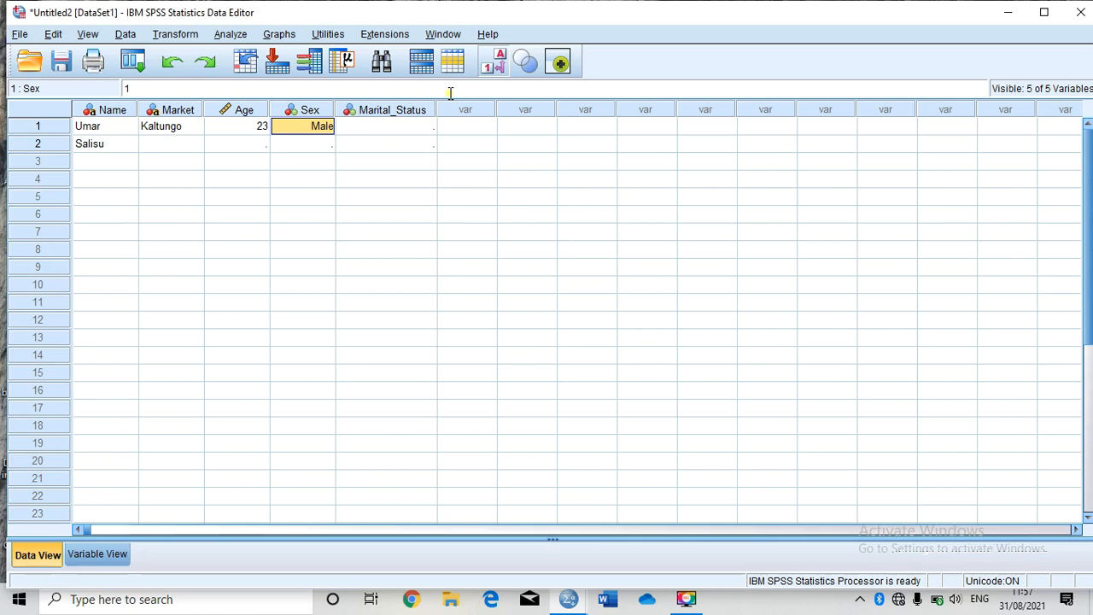
{"action": "left_click", "coordinate": [497, 65]}
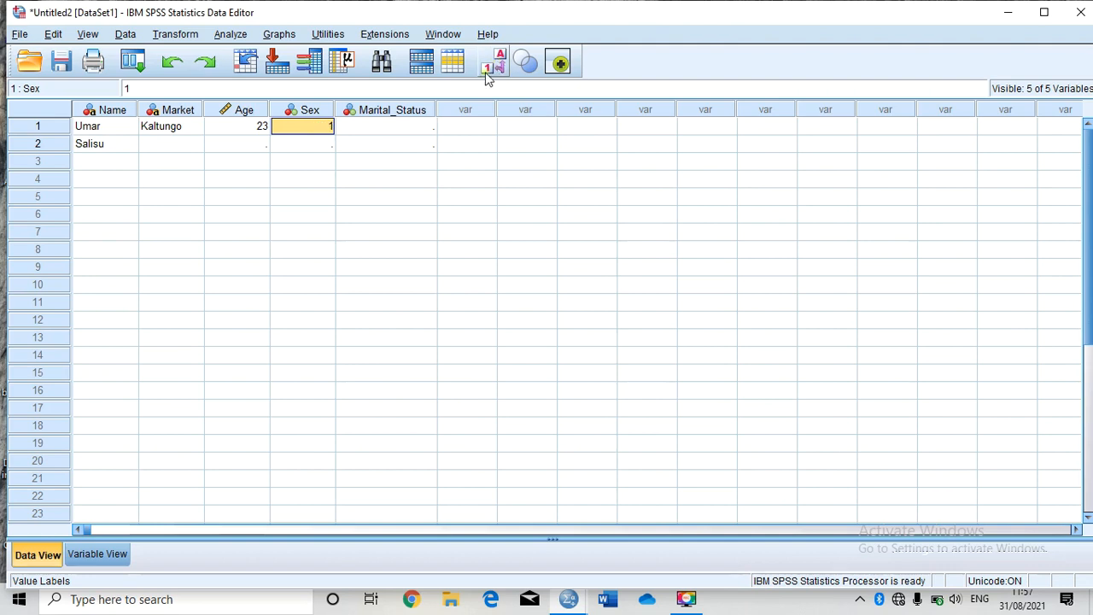
Step: Enter marital status code 1 for the first respondent
{"action": "left_click", "coordinate": [388, 128]}
{"action": "double_click", "coordinate": [390, 127]}
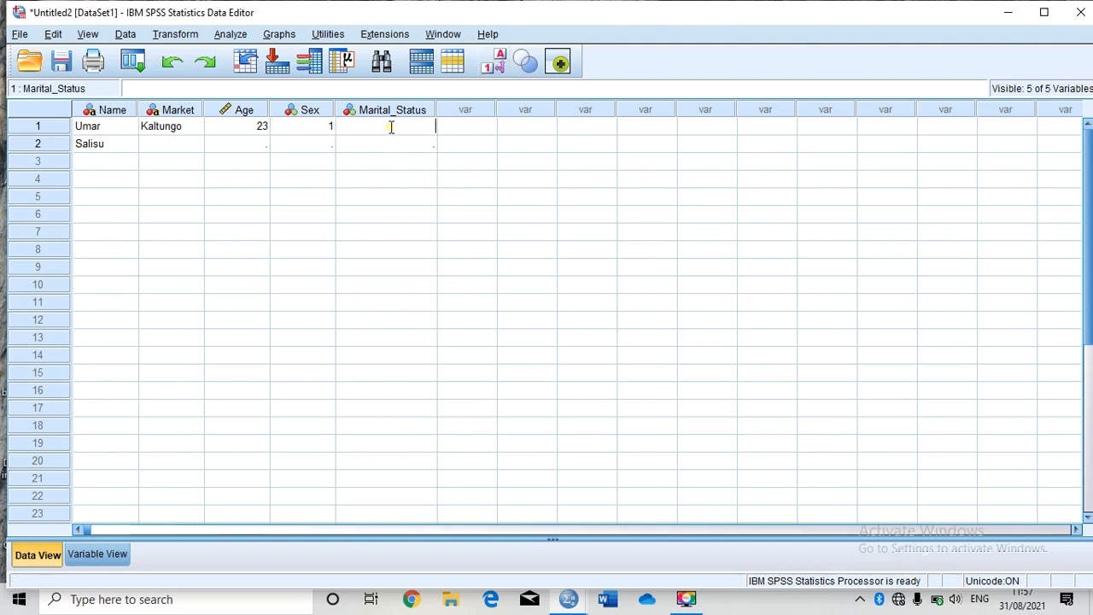
{"action": "type", "text": "1"}
Step: Fill the second respondent's row with market Gombe, age 13, sex code 1 and marital status code 2
{"action": "left_click", "coordinate": [124, 146]}
{"action": "double_click", "coordinate": [164, 146]}
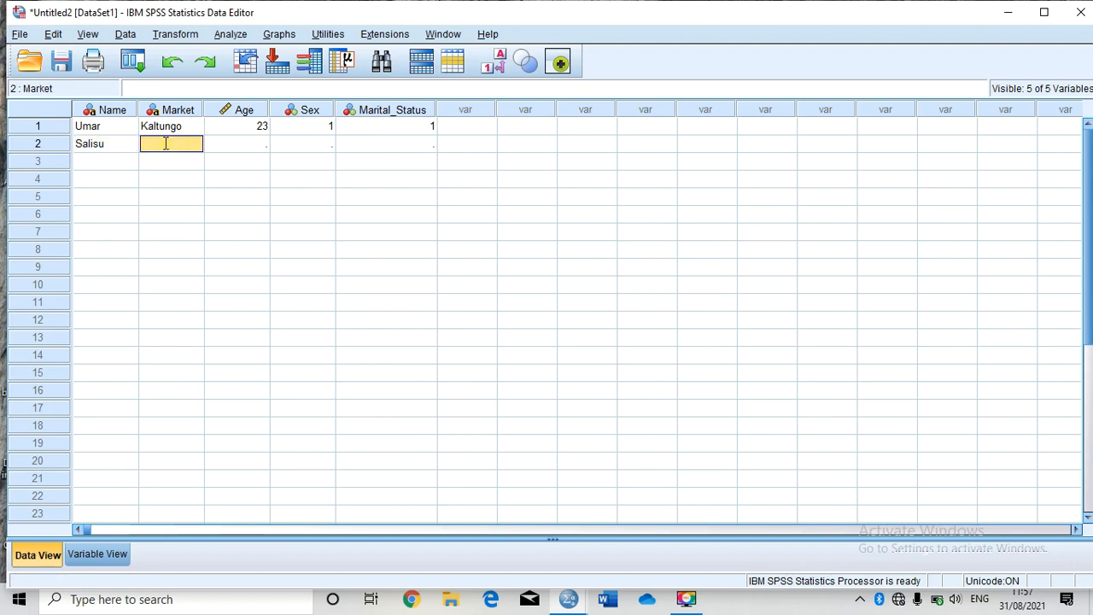
{"action": "type", "text": "Gombe"}
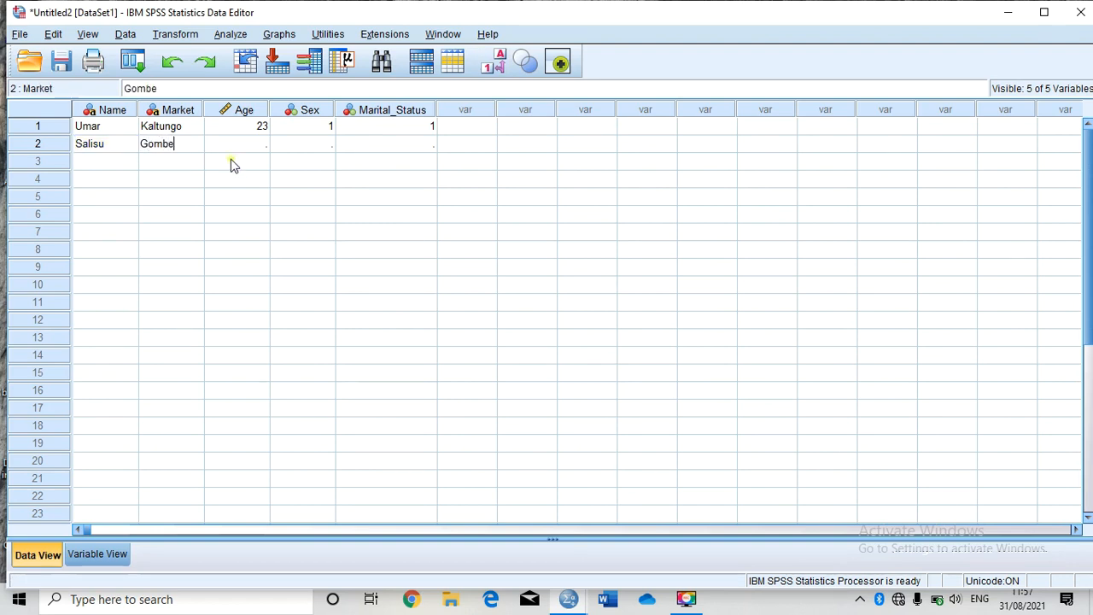
{"action": "key", "text": "Tab"}
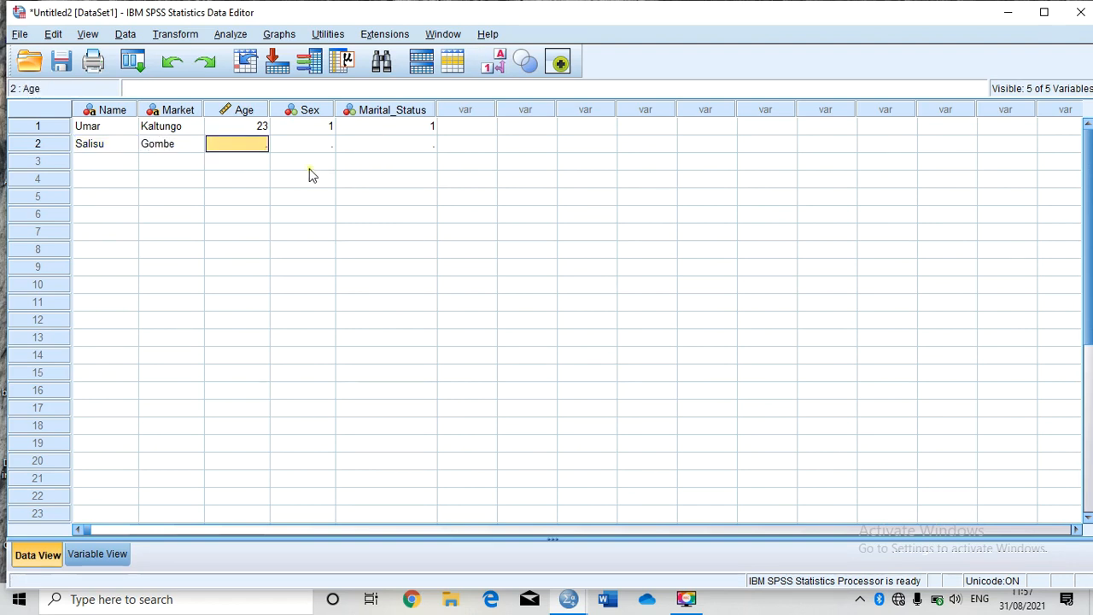
{"action": "double_click", "coordinate": [226, 147]}
{"action": "type", "text": "13"}
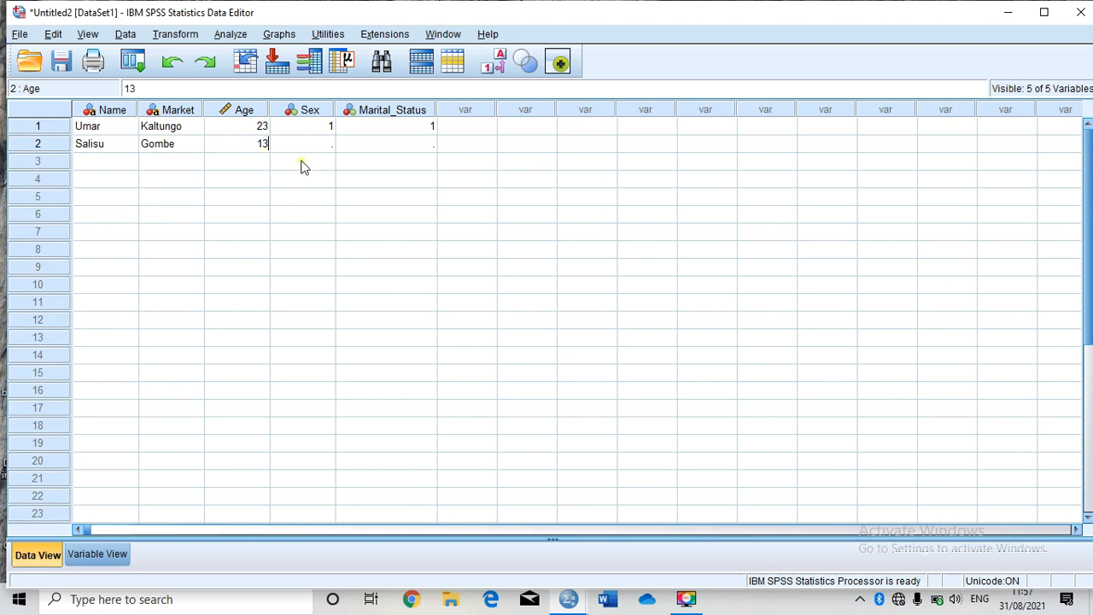
{"action": "key", "text": "Tab"}
{"action": "double_click", "coordinate": [312, 144]}
{"action": "type", "text": "1"}
{"action": "key", "text": "Tab"}
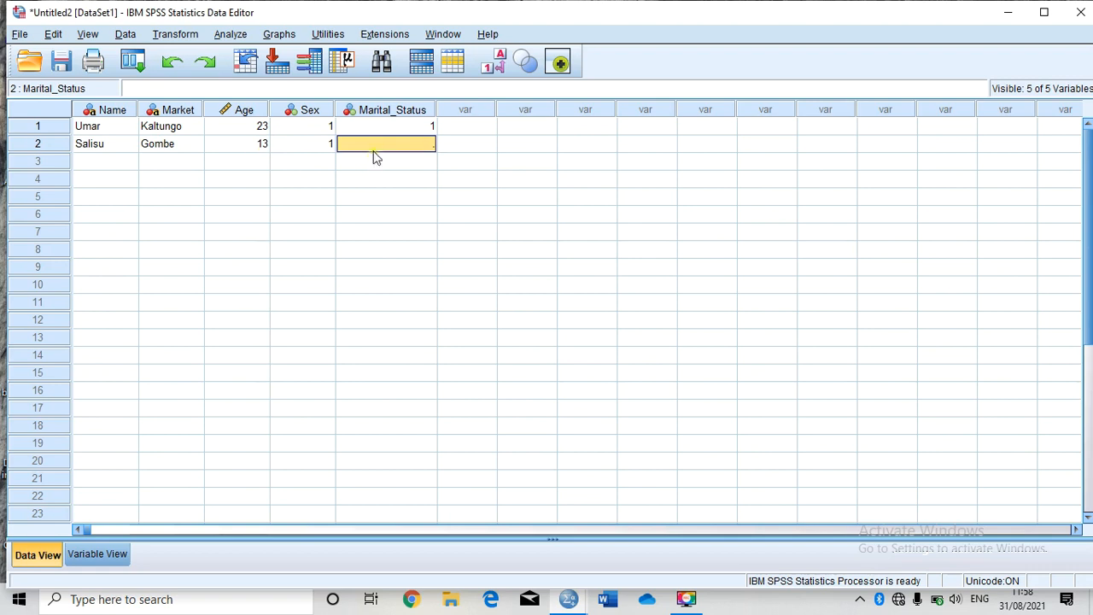
{"action": "double_click", "coordinate": [380, 144]}
{"action": "type", "text": "2"}
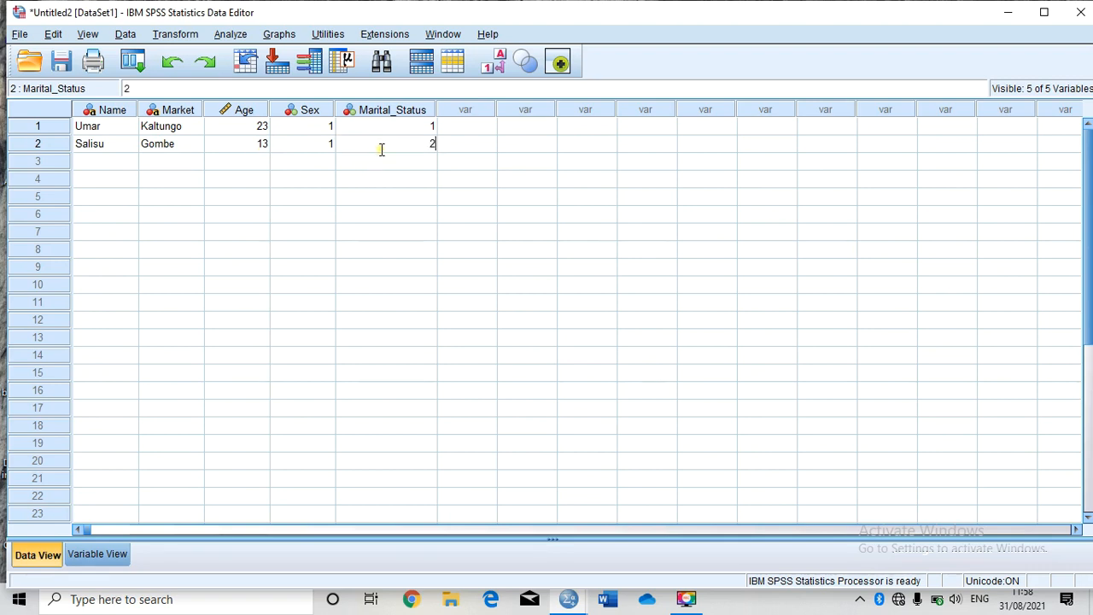
Step: Enter the third respondent's name and market Biliri in row 3
{"action": "left_click", "coordinate": [106, 162]}
{"action": "type", "text": "Bola"}
{"action": "key", "text": "Tab"}
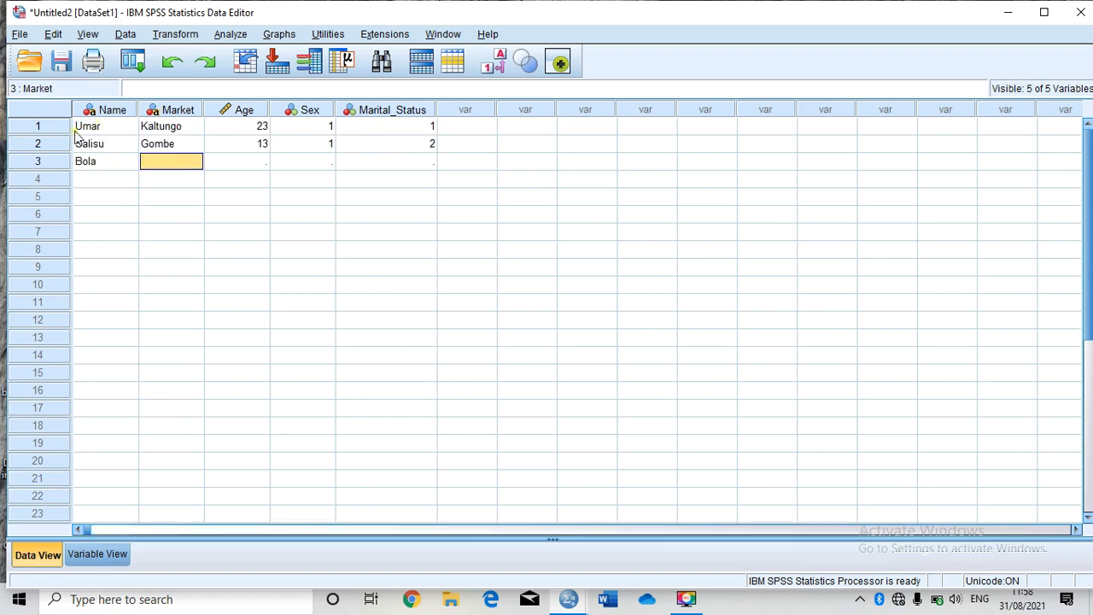
{"action": "double_click", "coordinate": [155, 160]}
{"action": "type", "text": "Biliri"}
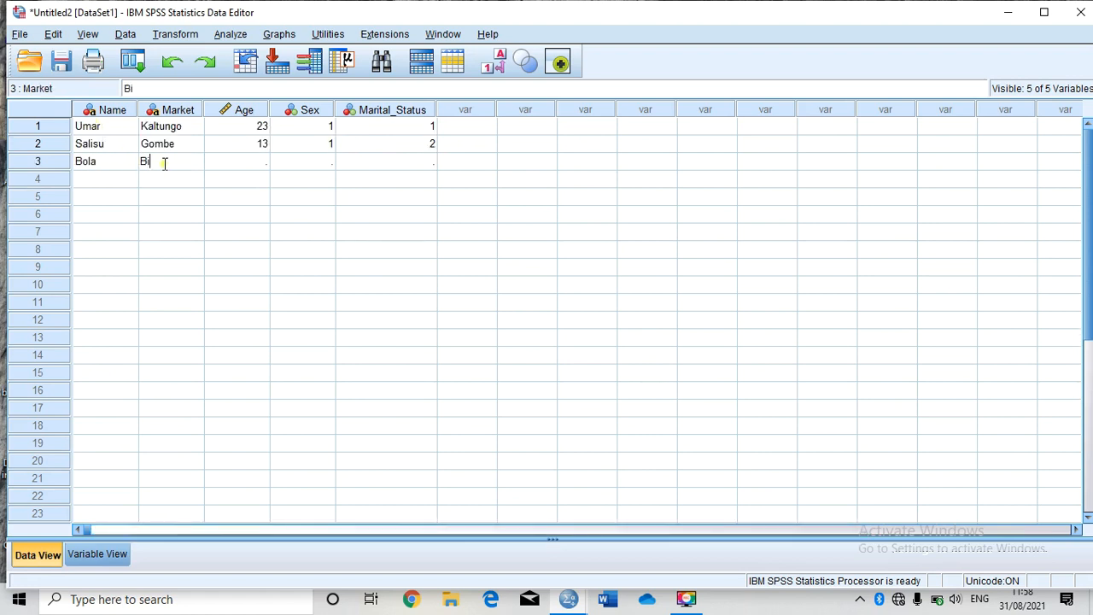
{"action": "key", "text": "Tab"}
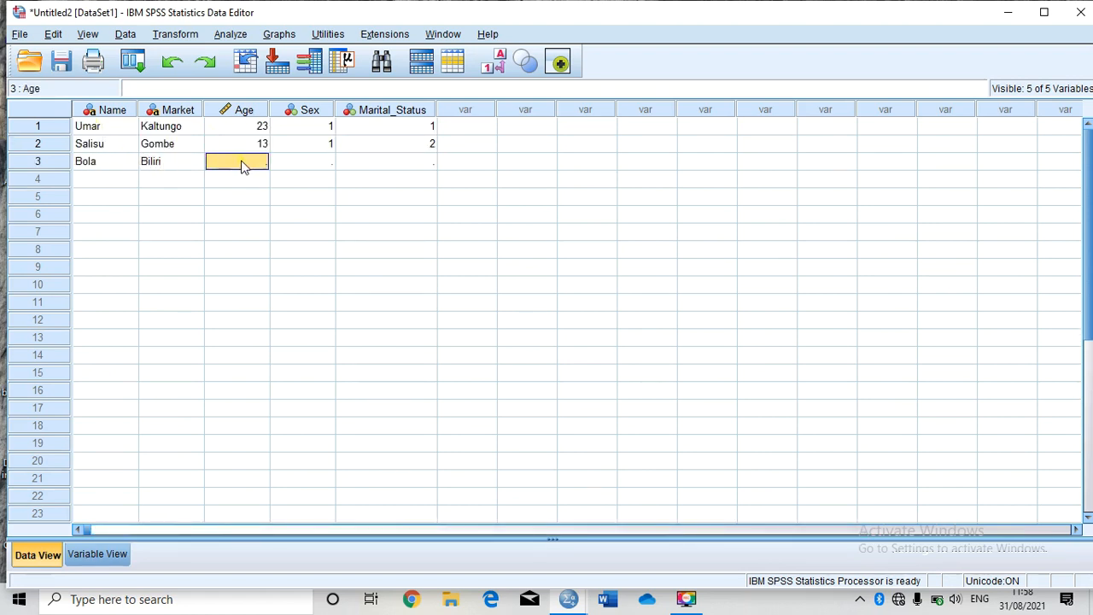
Step: Fill the third respondent's age 15, sex code 2 and marital status code 2
{"action": "double_click", "coordinate": [241, 169]}
{"action": "type", "text": "15"}
{"action": "key", "text": "Tab"}
{"action": "double_click", "coordinate": [324, 164]}
{"action": "type", "text": "2"}
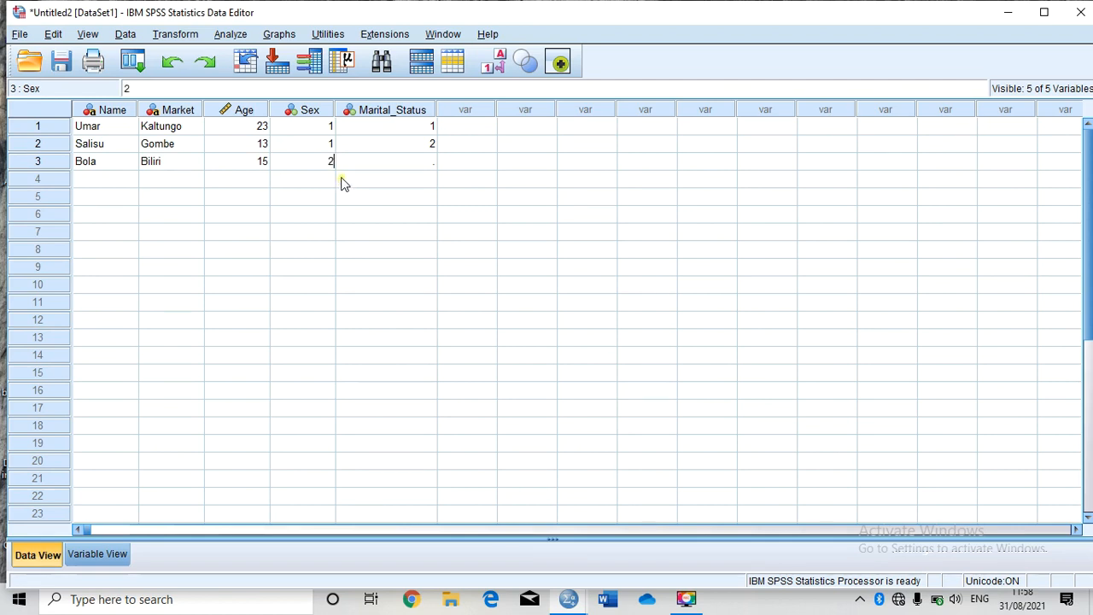
{"action": "double_click", "coordinate": [382, 165]}
{"action": "type", "text": "2"}
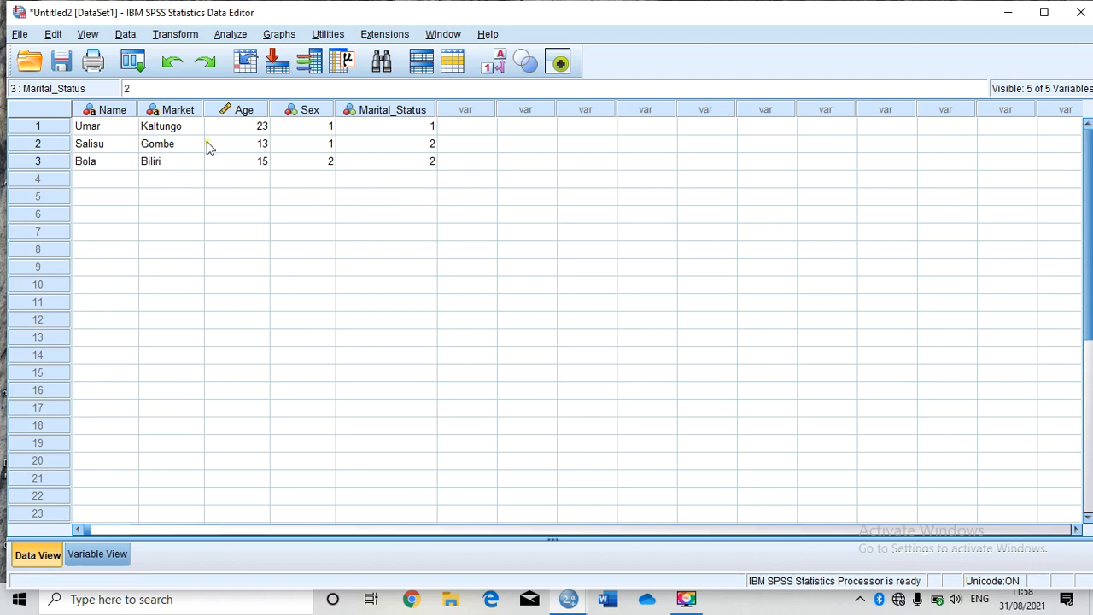
Step: Enter the fourth respondent's name and market Tumfure in row 4
{"action": "left_click", "coordinate": [93, 180]}
{"action": "type", "text": "Kelechi"}
{"action": "key", "text": "Tab"}
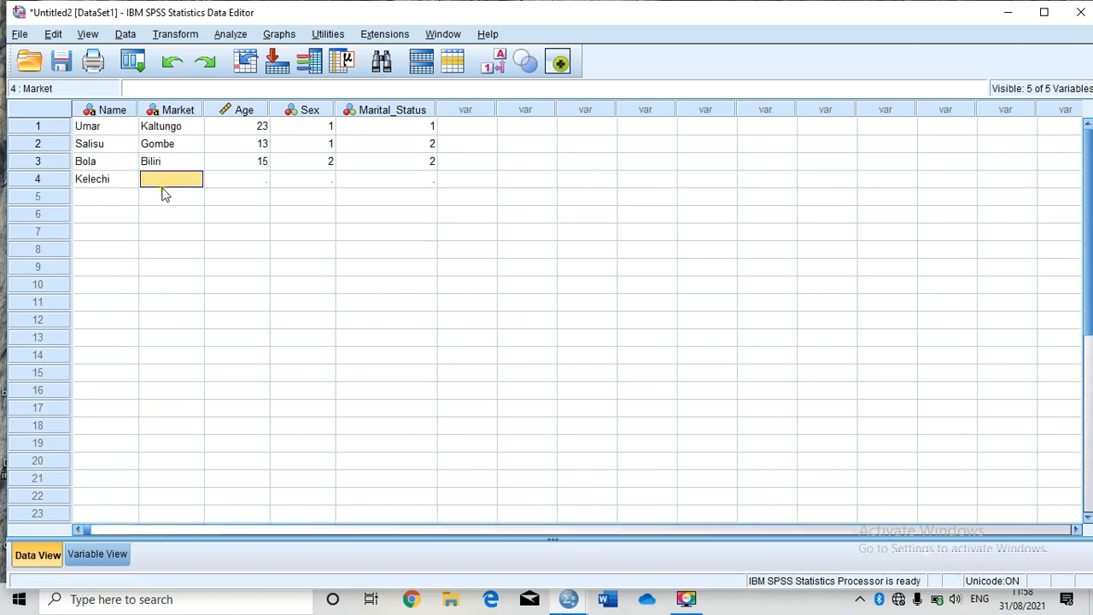
{"action": "left_click", "coordinate": [161, 184]}
{"action": "type", "text": "Tm"}
{"action": "key", "text": "BackSpace"}
{"action": "type", "text": "umfure"}
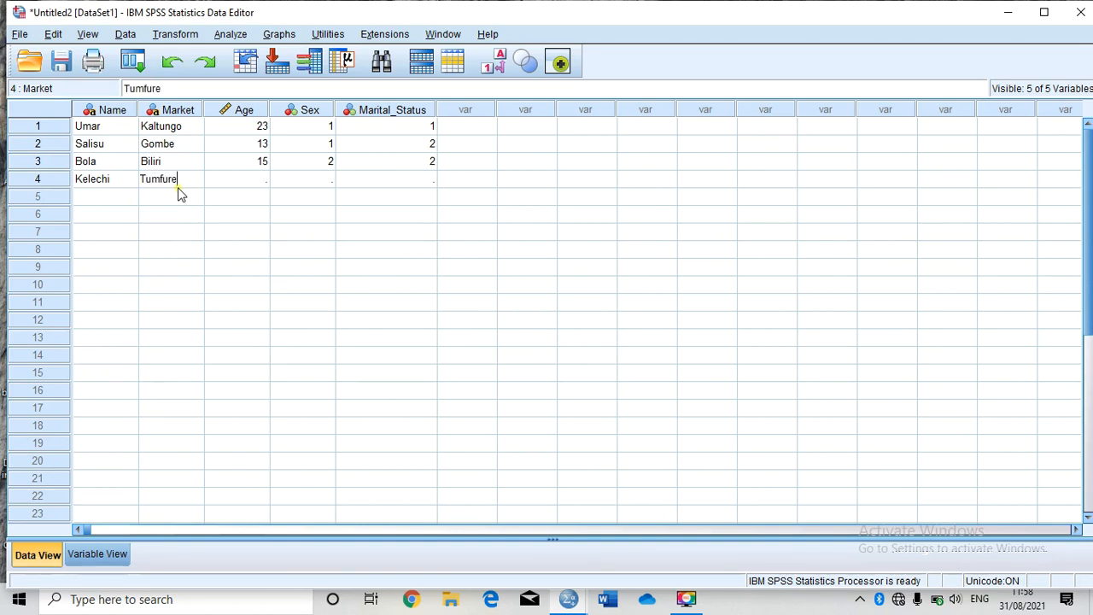
{"action": "key", "text": "Tab"}
Step: Fill the fourth respondent's age 25, sex code 2 and marital status code 3
{"action": "double_click", "coordinate": [256, 180]}
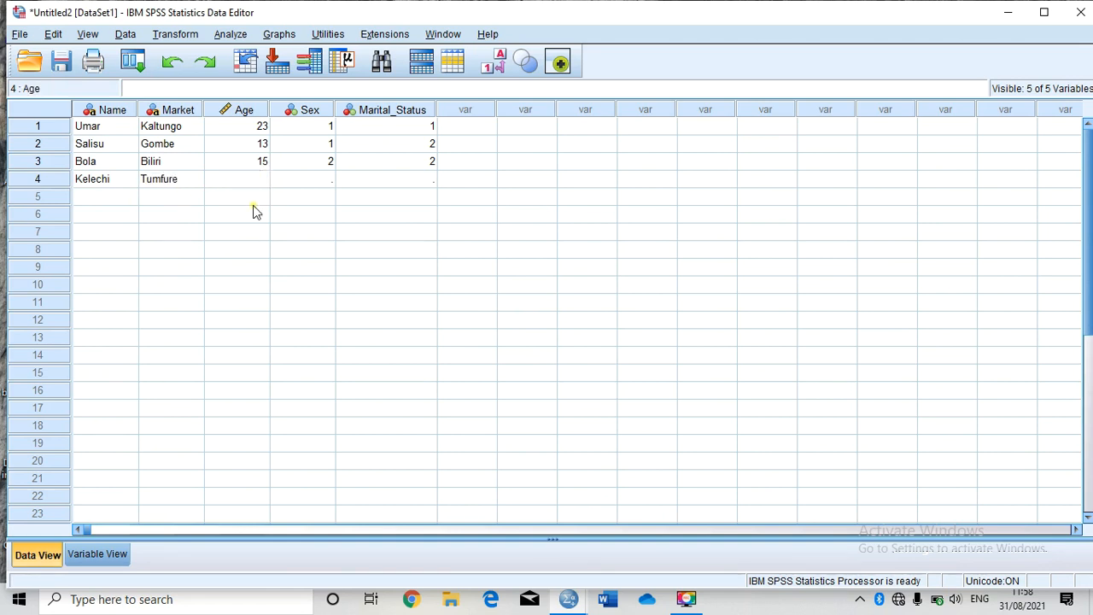
{"action": "type", "text": "25"}
{"action": "key", "text": "Tab"}
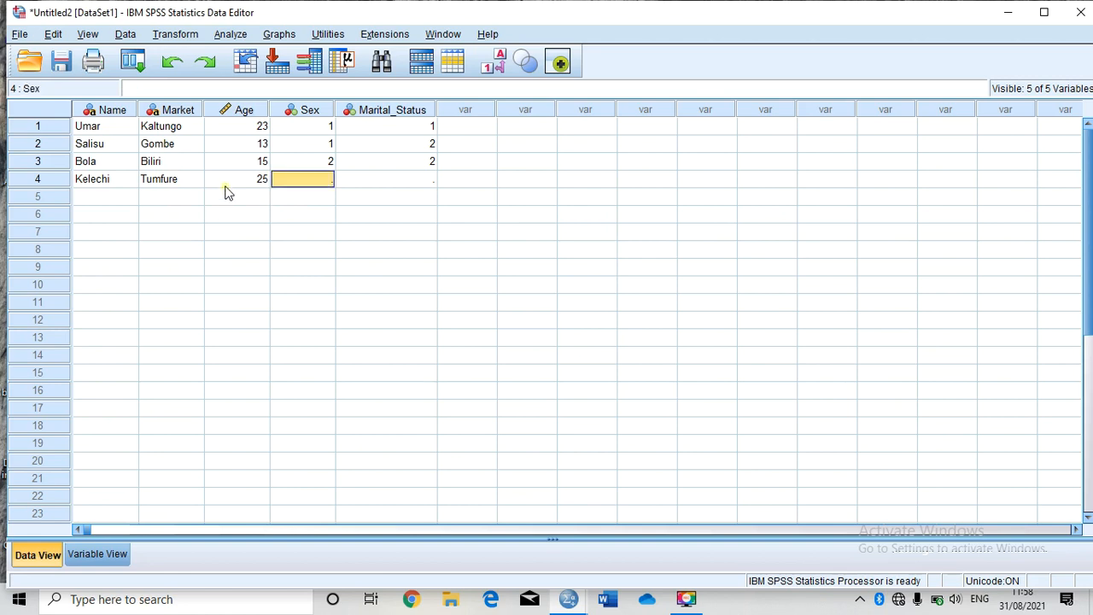
{"action": "double_click", "coordinate": [330, 181]}
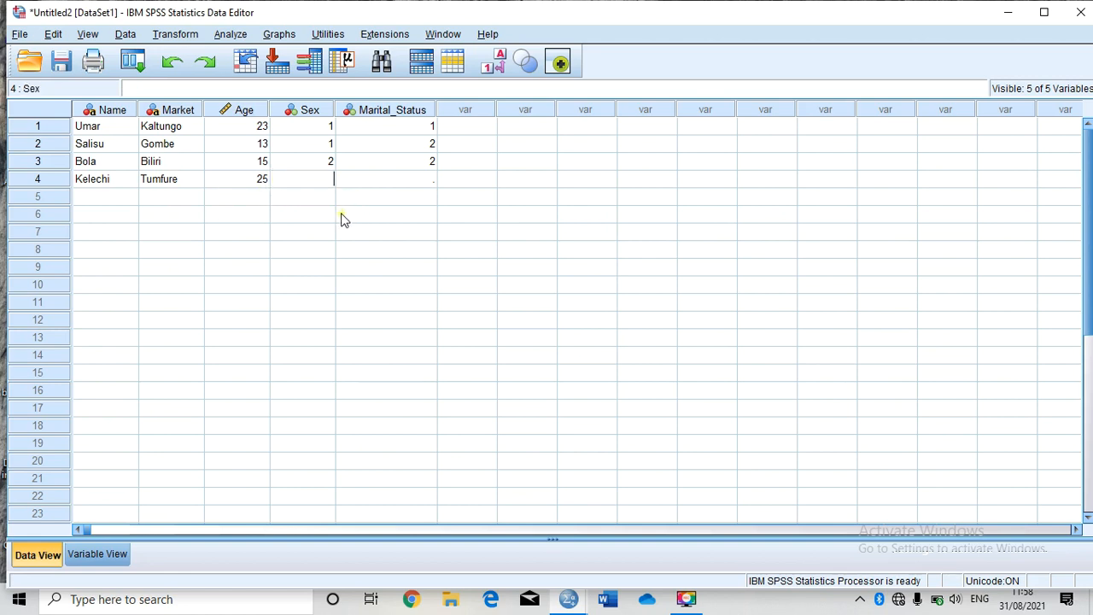
{"action": "type", "text": "2"}
{"action": "key", "text": "Tab"}
{"action": "double_click", "coordinate": [387, 176]}
{"action": "type", "text": "3"}
Step: Enter the fifth respondent's name and market New Mark in row 5
{"action": "left_click", "coordinate": [111, 197]}
{"action": "left_click", "coordinate": [110, 196]}
{"action": "type", "text": "Abdu"}
{"action": "left_click", "coordinate": [164, 197]}
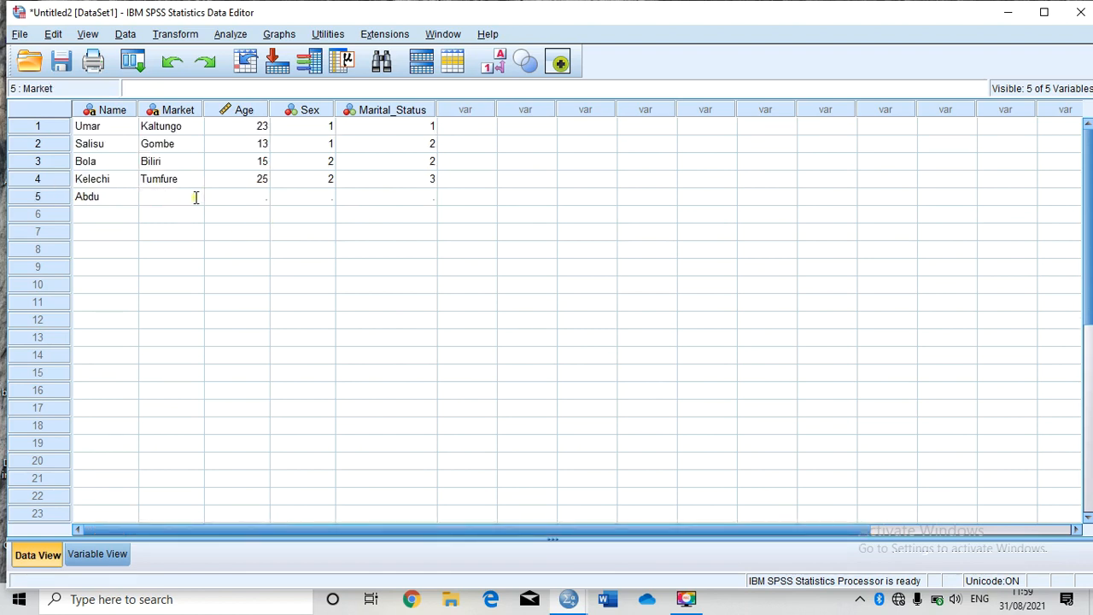
{"action": "type", "text": "New Markt"}
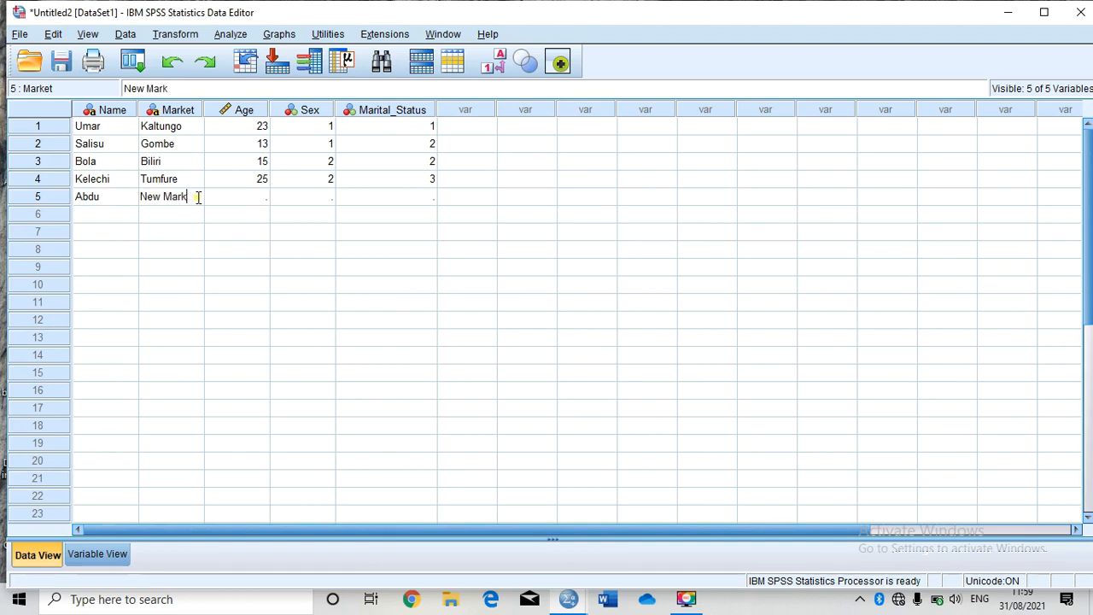
{"action": "type", "text": "e"}
{"action": "key", "text": "BackSpace"}
{"action": "type", "text": "e"}
{"action": "key", "text": "BackSpace"}
{"action": "type", "text": "e"}
{"action": "key", "text": "BackSpace"}
{"action": "key", "text": "Return"}
{"action": "left_click", "coordinate": [197, 200]}
{"action": "key", "text": "Tab"}
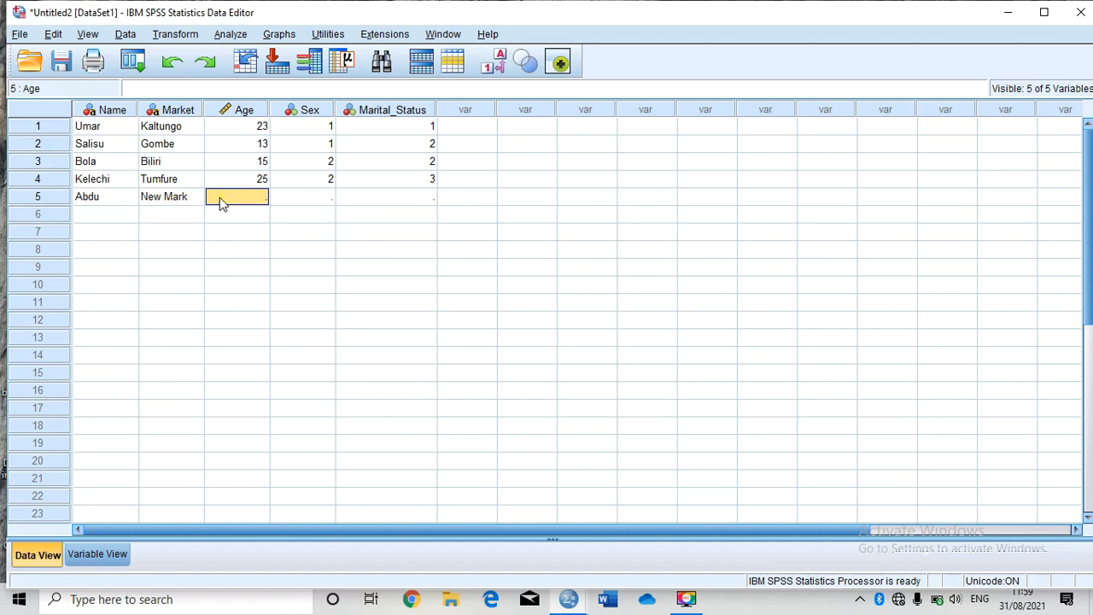
Step: Fill the fifth respondent's age 24, sex code 1 and marital status code 1
{"action": "double_click", "coordinate": [250, 196]}
{"action": "type", "text": "24"}
{"action": "left_click", "coordinate": [329, 196]}
{"action": "double_click", "coordinate": [327, 196]}
{"action": "type", "text": "1"}
{"action": "key", "text": "Tab"}
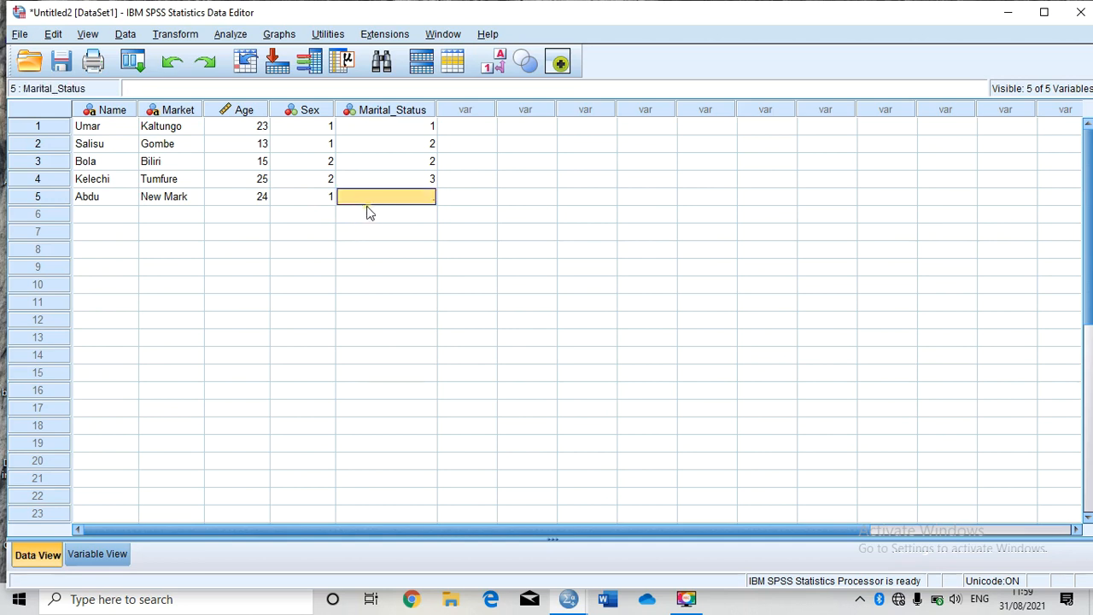
{"action": "double_click", "coordinate": [390, 197]}
{"action": "type", "text": "1"}
Step: Enter the sixth respondent's name and market Bank Rd in row 6
{"action": "double_click", "coordinate": [111, 215]}
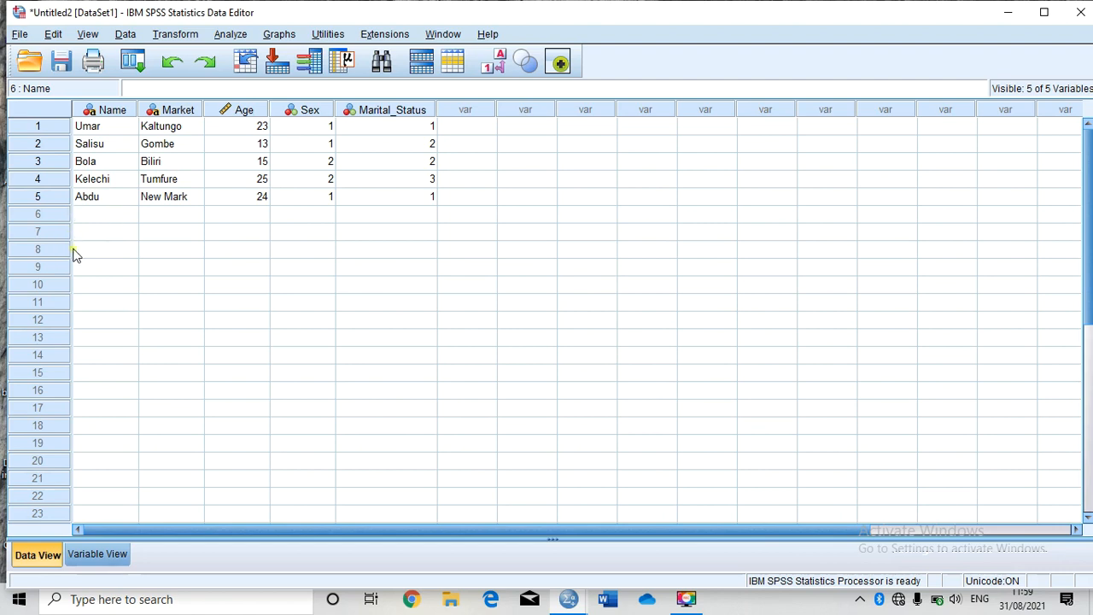
{"action": "type", "text": "Mashkur"}
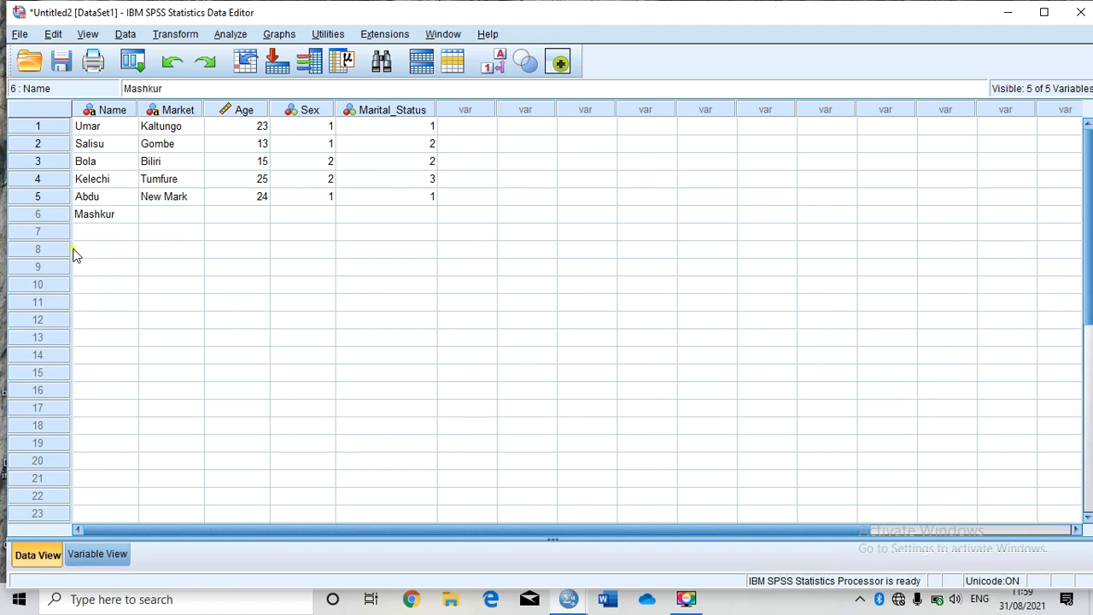
{"action": "key", "text": "Tab"}
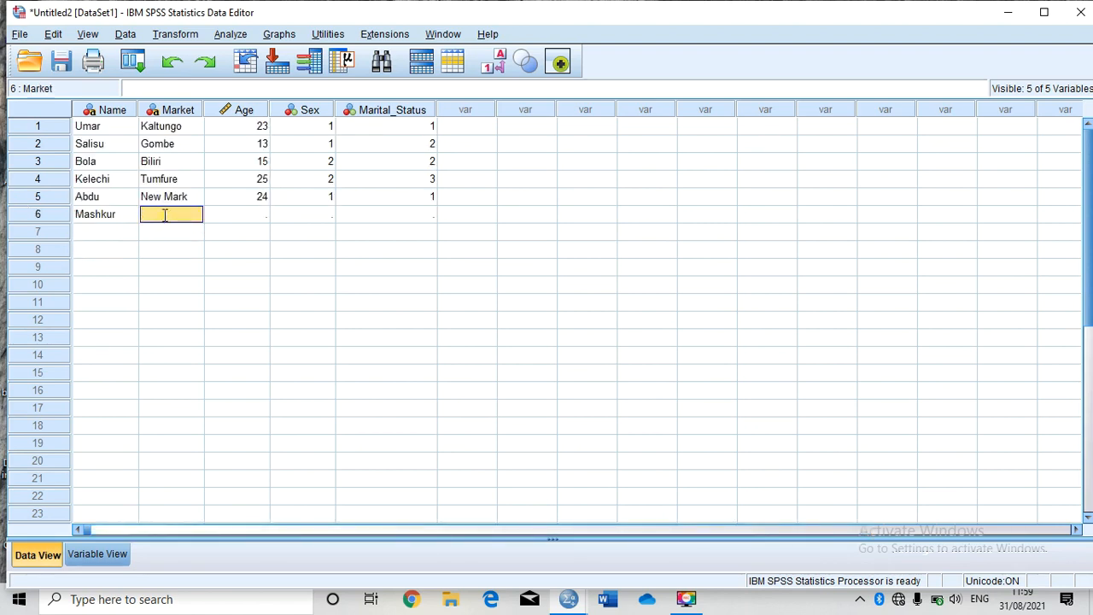
{"action": "left_click", "coordinate": [165, 216]}
{"action": "type", "text": "Bank Ro"}
{"action": "key", "text": "BackSpace"}
{"action": "type", "text": "d"}
{"action": "key", "text": "Tab"}
Step: Fill the sixth respondent's age 35, sex code 1 and marital status code 2
{"action": "left_click", "coordinate": [259, 216]}
{"action": "type", "text": "35"}
{"action": "key", "text": "Tab"}
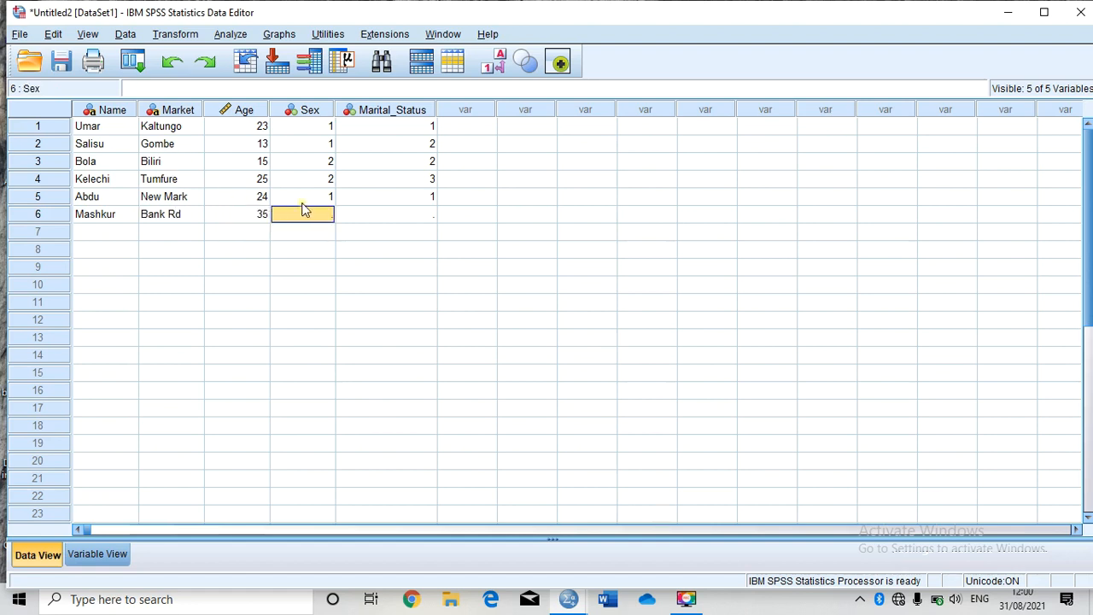
{"action": "left_click", "coordinate": [328, 218]}
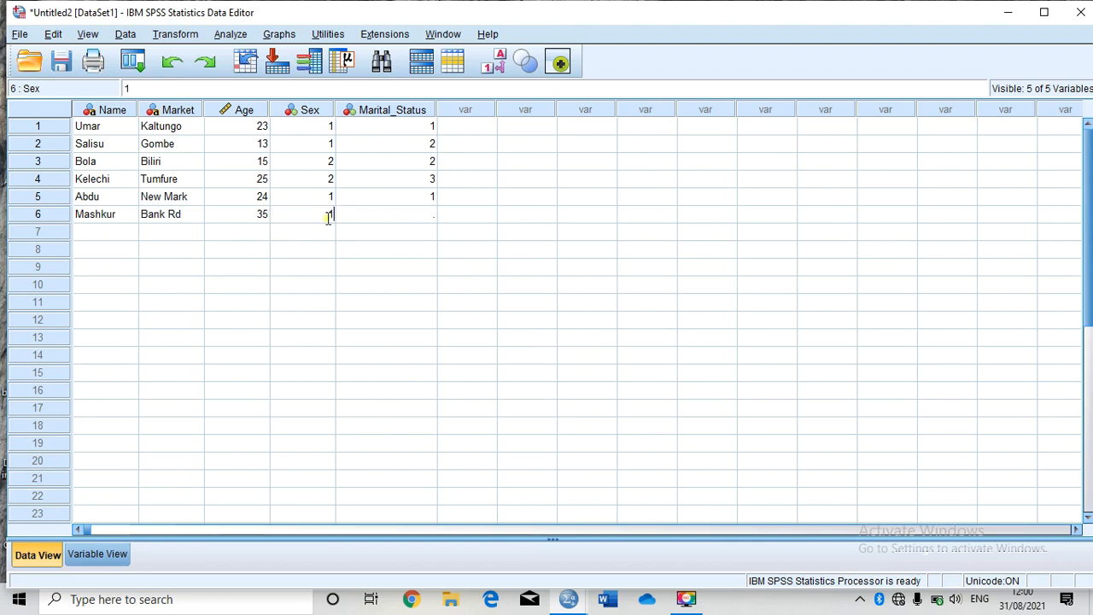
{"action": "type", "text": "1"}
{"action": "key", "text": "Tab"}
{"action": "left_click", "coordinate": [422, 216]}
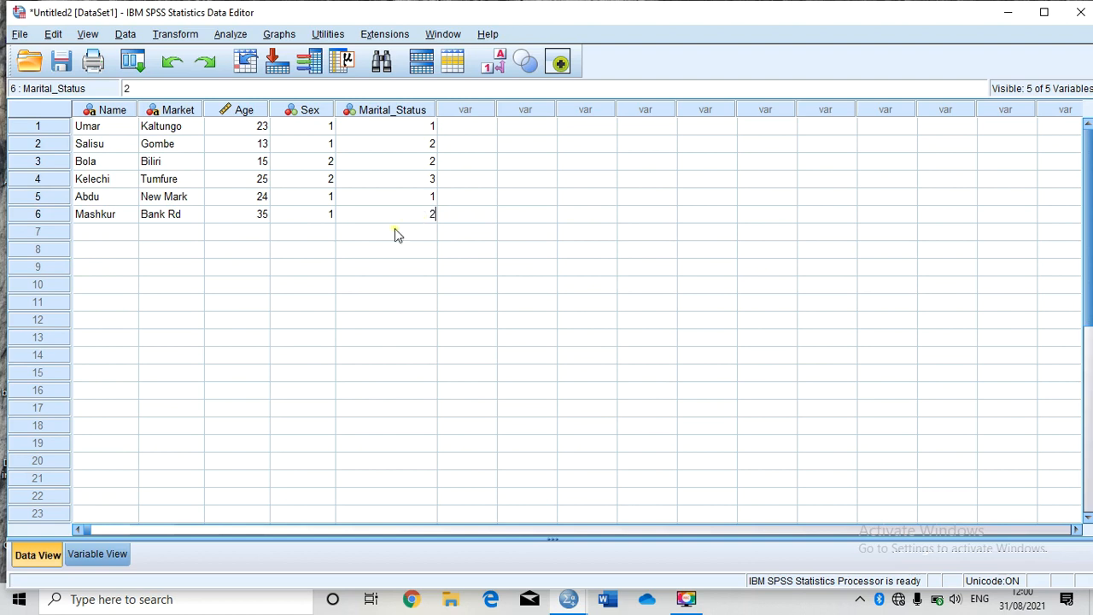
Step: Enter the seventh respondent's name and market Kashere in row 7
{"action": "left_click", "coordinate": [115, 234]}
{"action": "type", "text": "Kareem"}
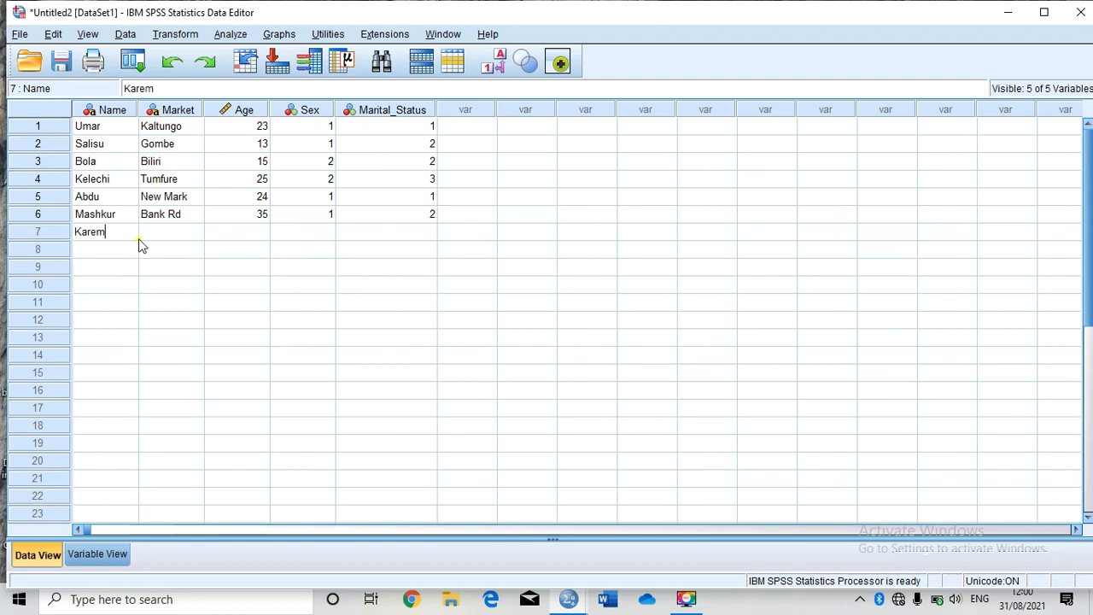
{"action": "key", "text": "BackSpace"}
{"action": "type", "text": "mah"}
{"action": "left_click", "coordinate": [161, 237]}
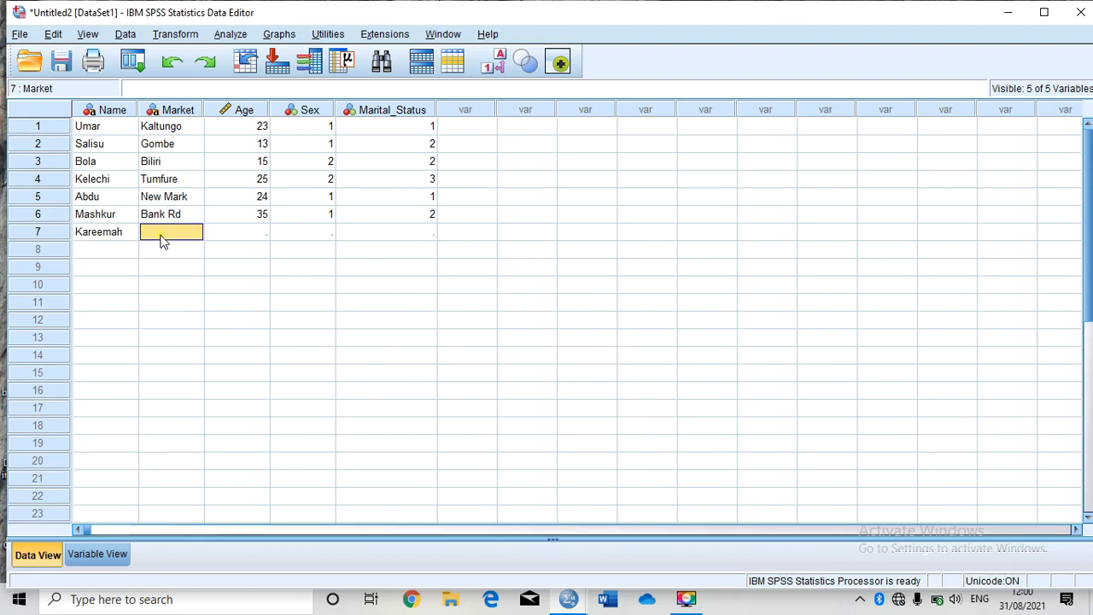
{"action": "left_click", "coordinate": [160, 234]}
{"action": "type", "text": "Kashere"}
{"action": "key", "text": "Tab"}
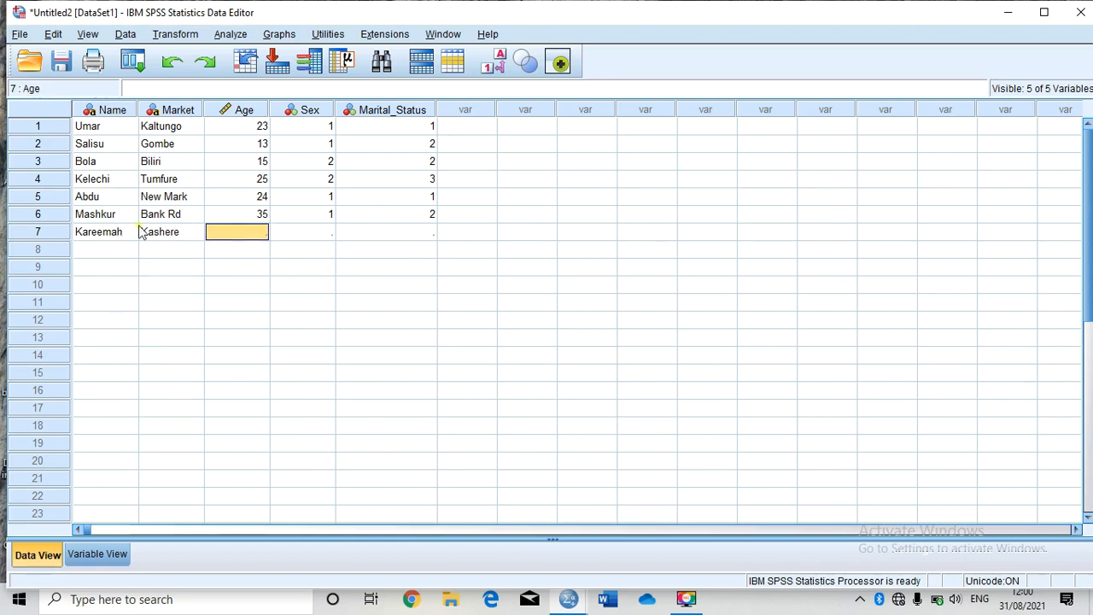
Step: Fill the seventh respondent's age 18, sex code 2 and marital status code 1
{"action": "left_click", "coordinate": [252, 232]}
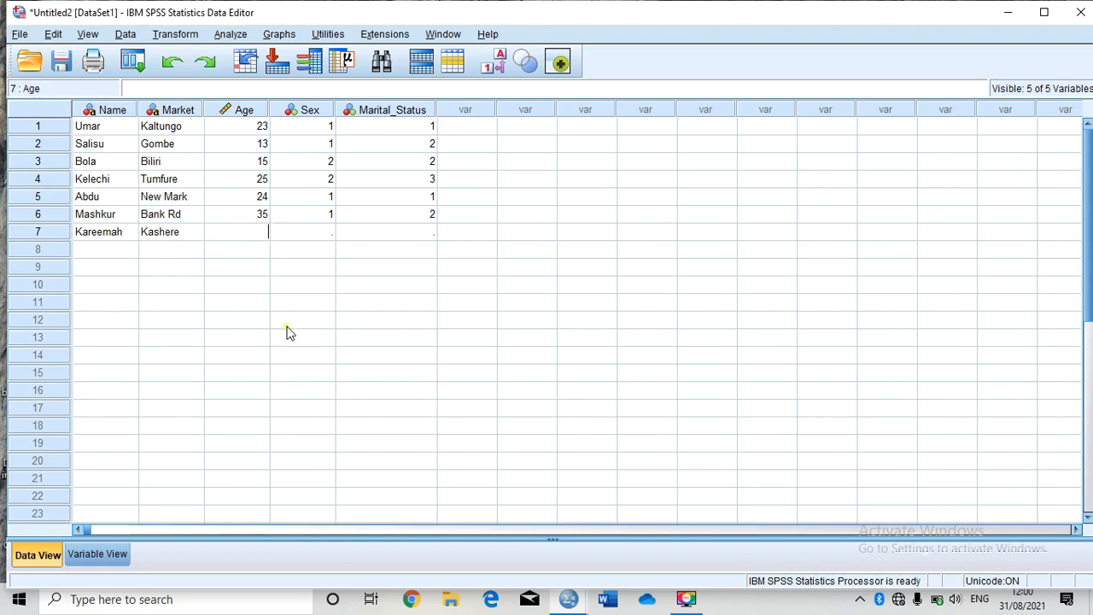
{"action": "type", "text": "18"}
{"action": "left_click", "coordinate": [324, 231]}
{"action": "type", "text": "2"}
{"action": "left_click", "coordinate": [396, 234]}
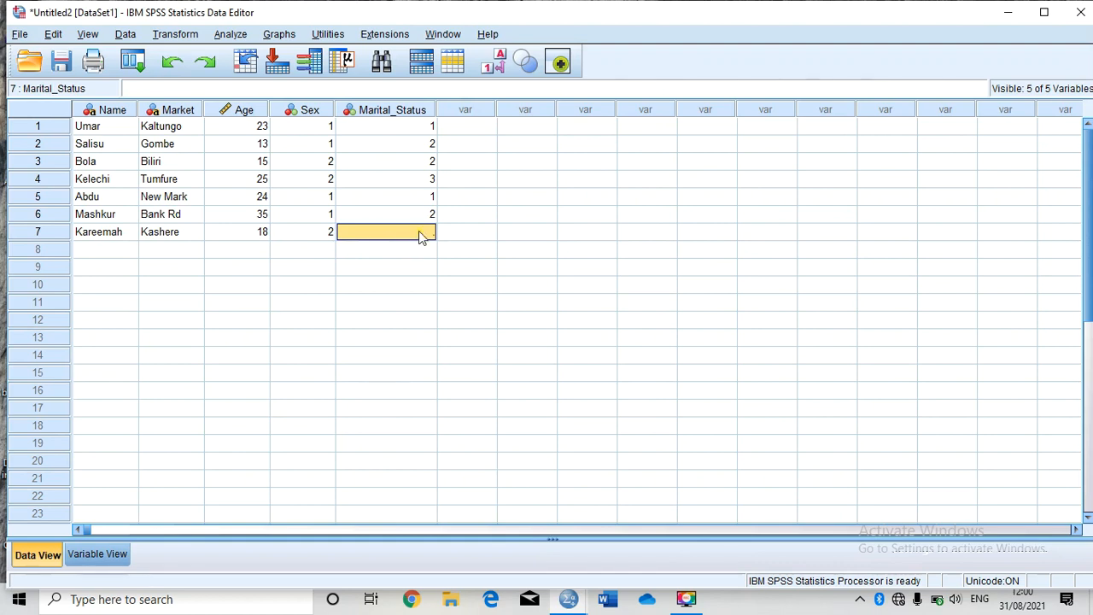
{"action": "left_click", "coordinate": [419, 232]}
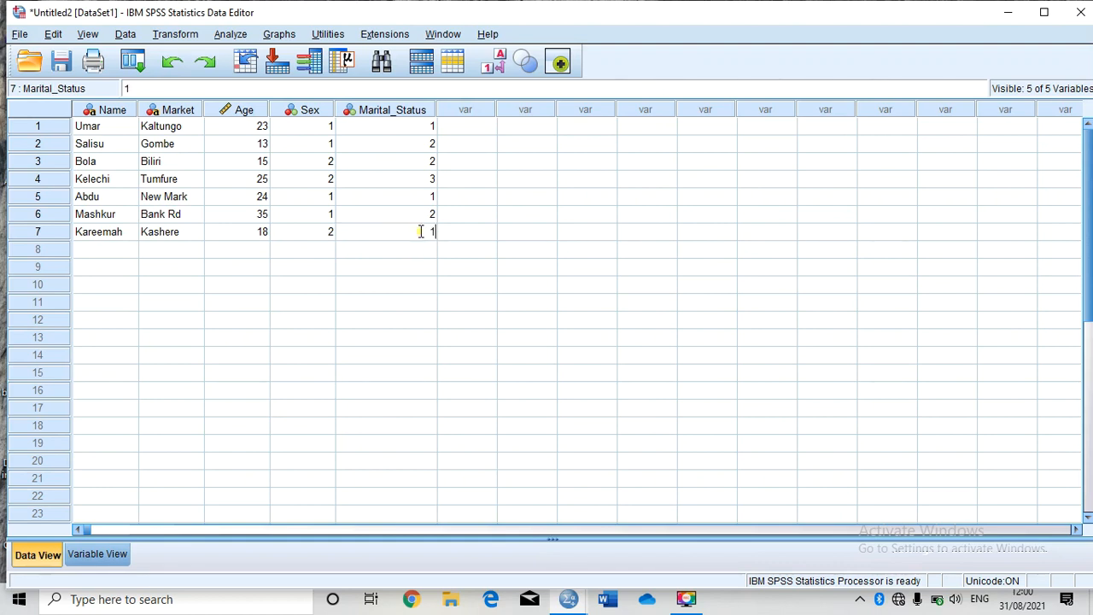
Step: Enter the eighth respondent's name and market New site in row 8
{"action": "left_click", "coordinate": [134, 251]}
{"action": "type", "text": "Kol"}
{"action": "key", "text": "Tab"}
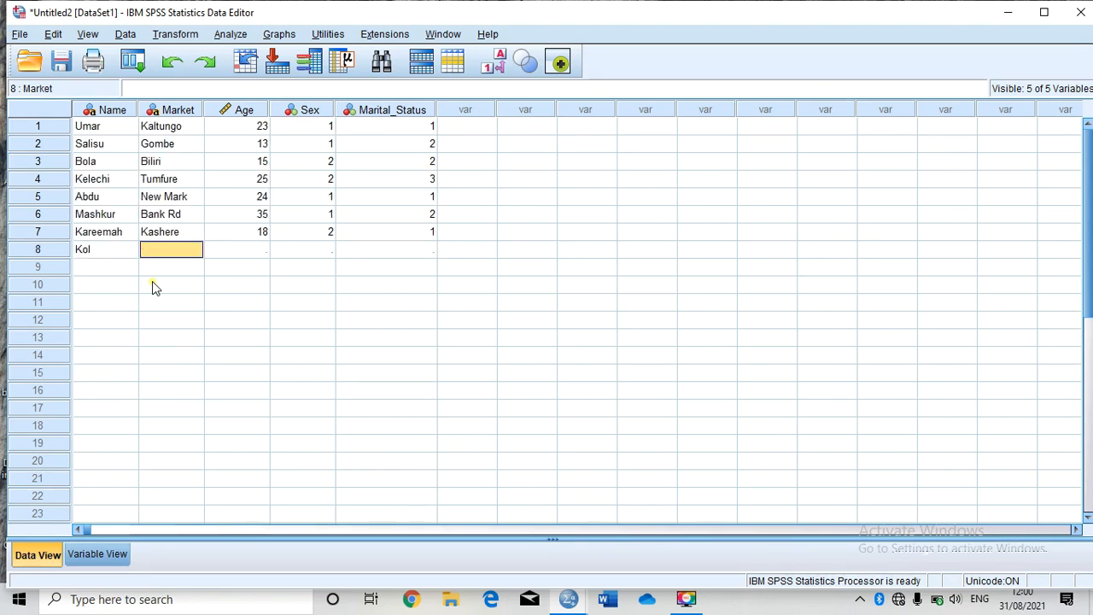
{"action": "double_click", "coordinate": [99, 249]}
{"action": "type", "text": "a"}
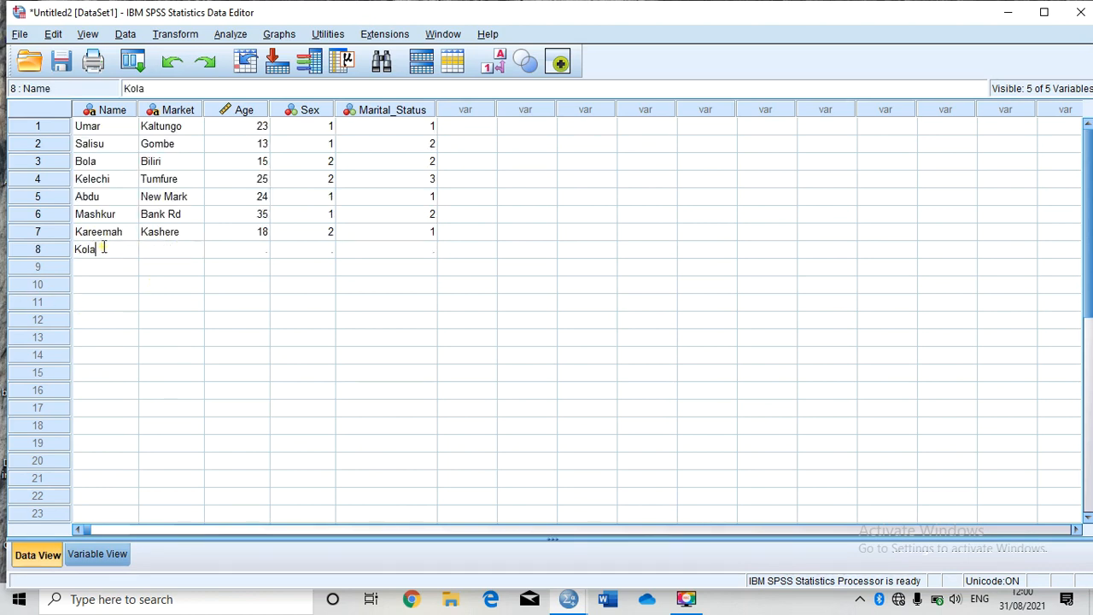
{"action": "key", "text": "Tab"}
{"action": "double_click", "coordinate": [173, 249]}
{"action": "type", "text": "New s"}
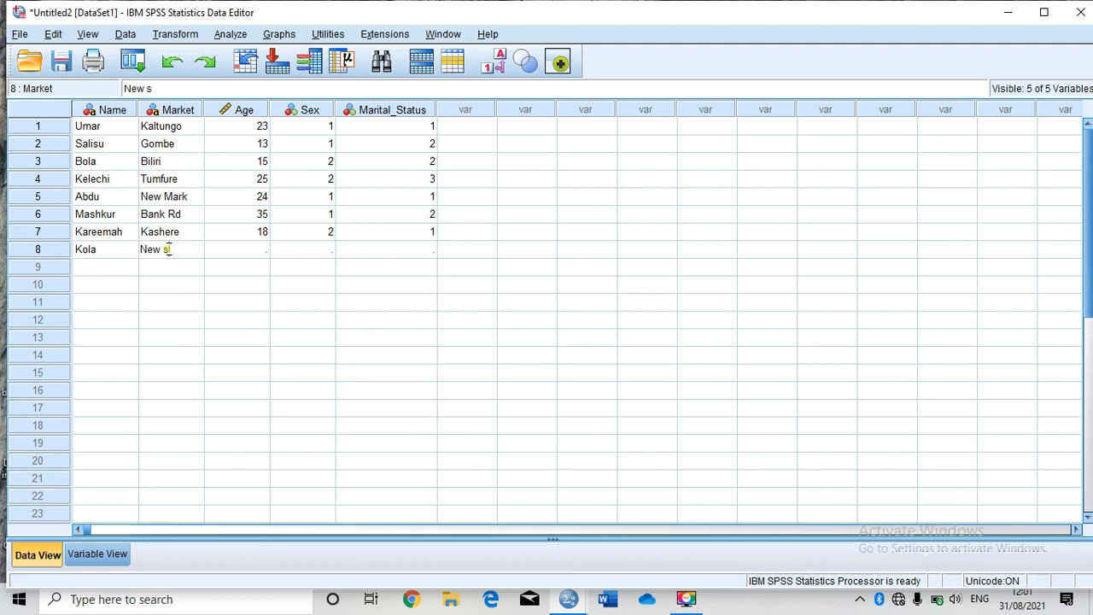
{"action": "type", "text": "ite"}
{"action": "key", "text": "Tab"}
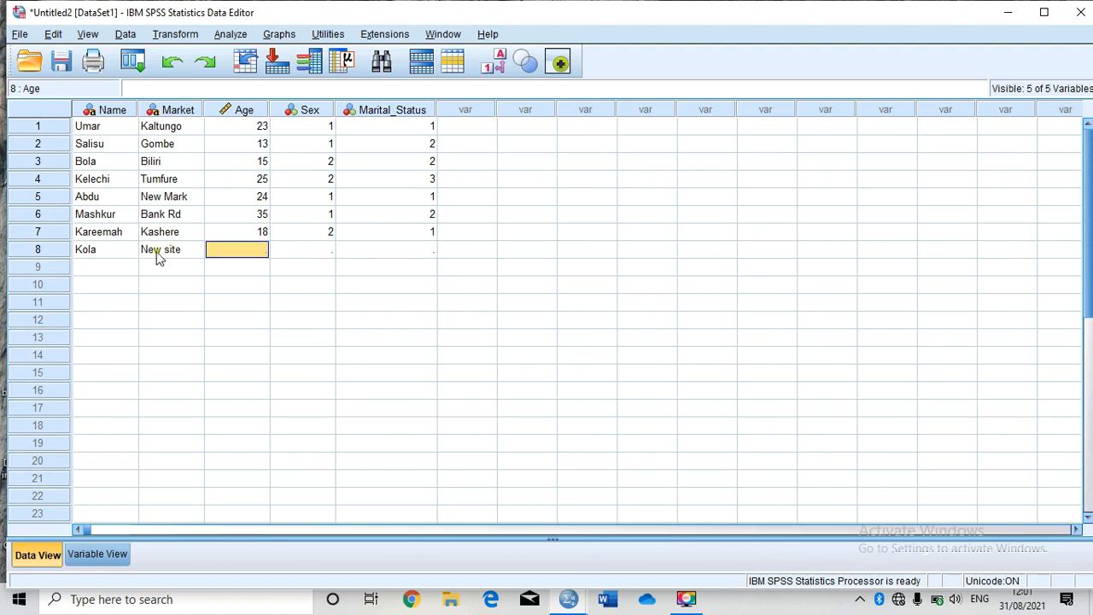
Step: Fill the eighth respondent's age 45, sex code 1 and marital status code 3
{"action": "double_click", "coordinate": [225, 256]}
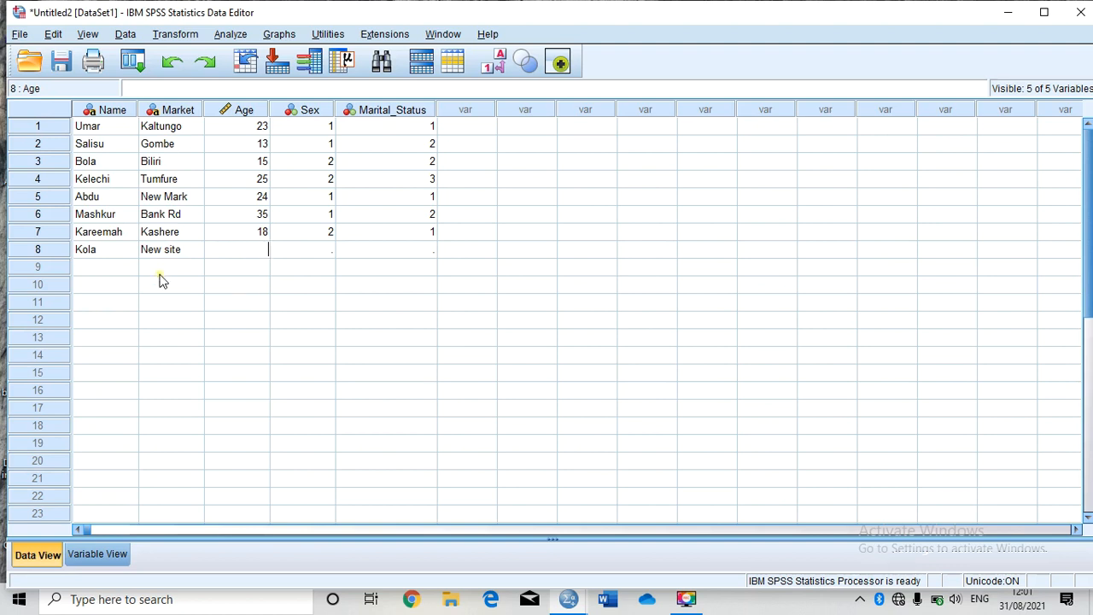
{"action": "type", "text": "45"}
{"action": "double_click", "coordinate": [310, 246]}
{"action": "type", "text": "1"}
{"action": "double_click", "coordinate": [416, 246]}
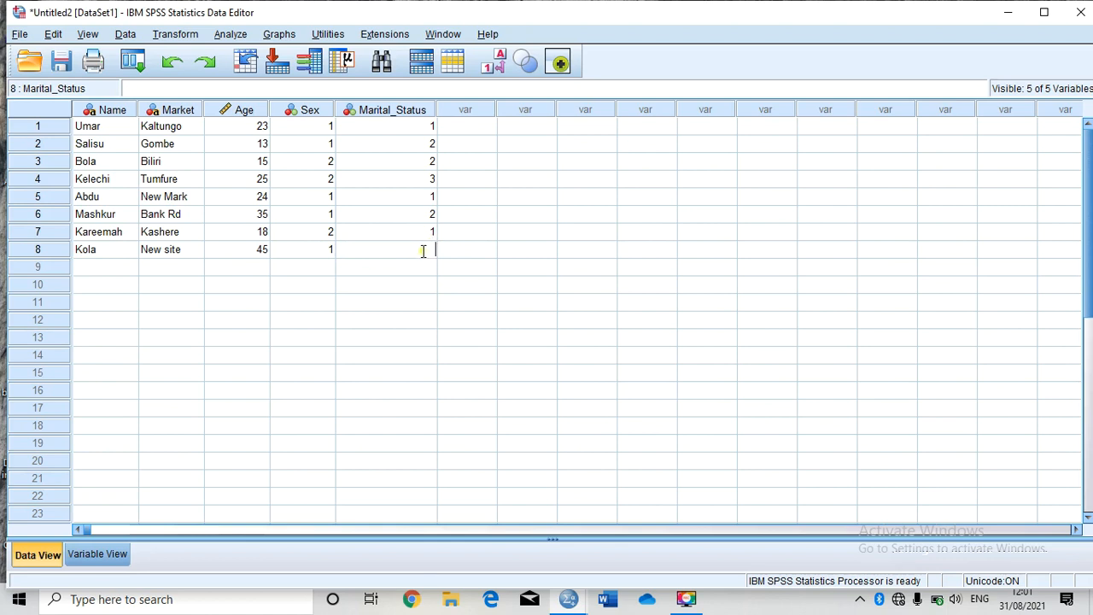
{"action": "type", "text": "3"}
Step: Enter the ninth respondent's name and market Govt Are in row 9
{"action": "left_click", "coordinate": [81, 261]}
{"action": "type", "text": "Chinedu"}
{"action": "key", "text": "Tab"}
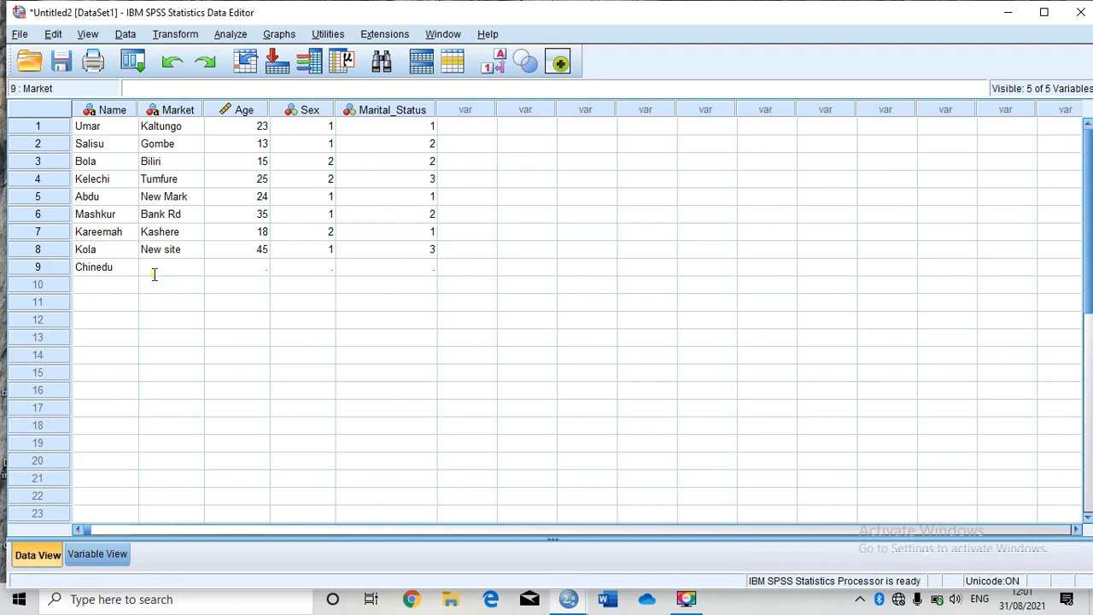
{"action": "type", "text": "Govt Are"}
{"action": "key", "text": "Tab"}
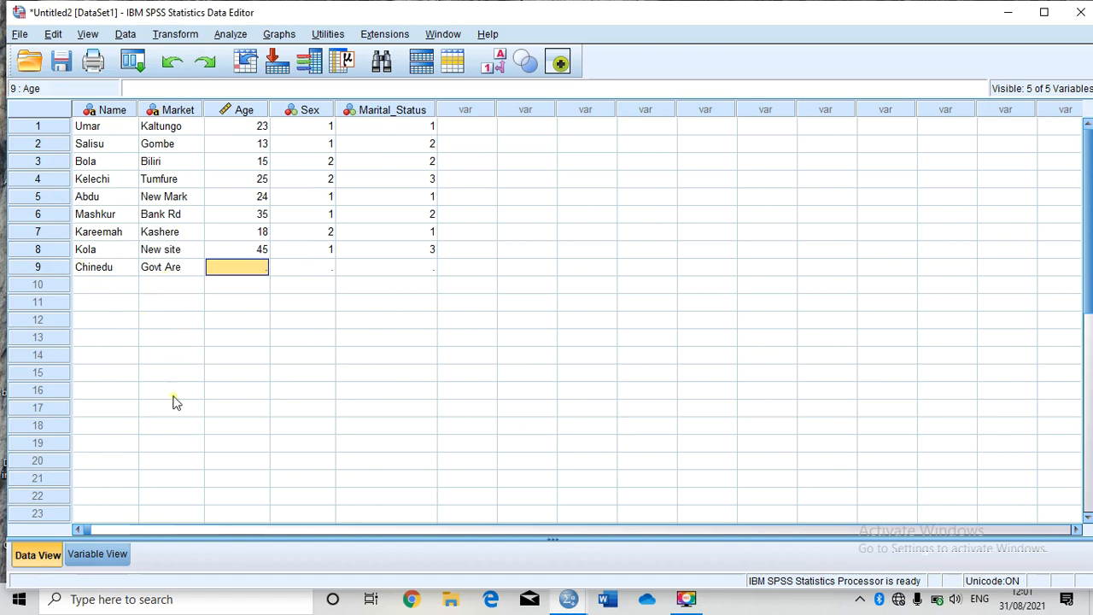
Step: Fill the ninth respondent's age 34, sex code 1 and marital status code 2
{"action": "double_click", "coordinate": [246, 268]}
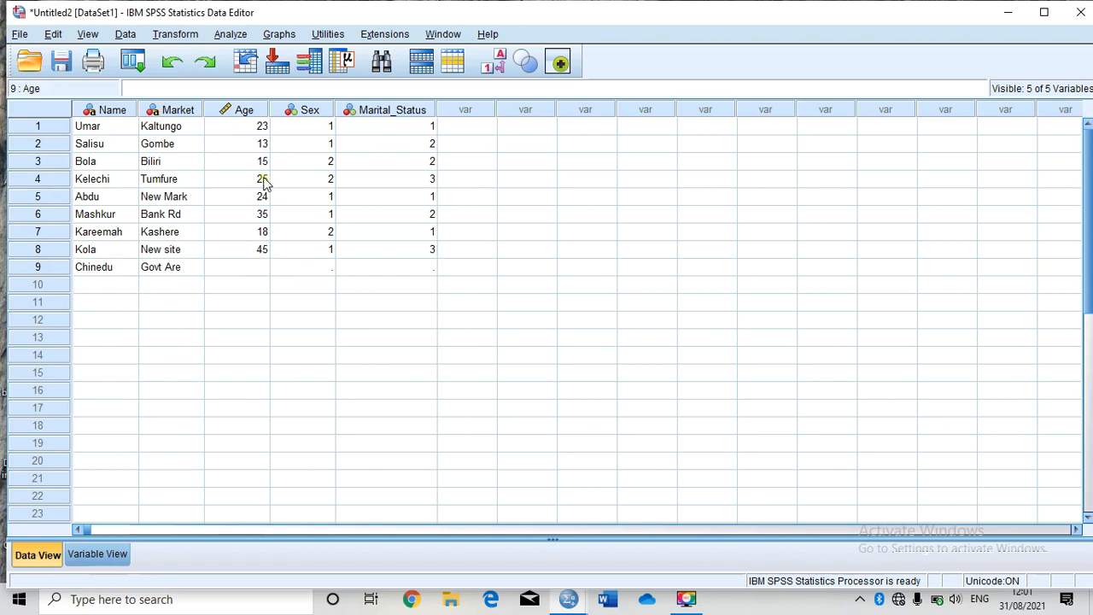
{"action": "type", "text": "34"}
{"action": "key", "text": "Tab"}
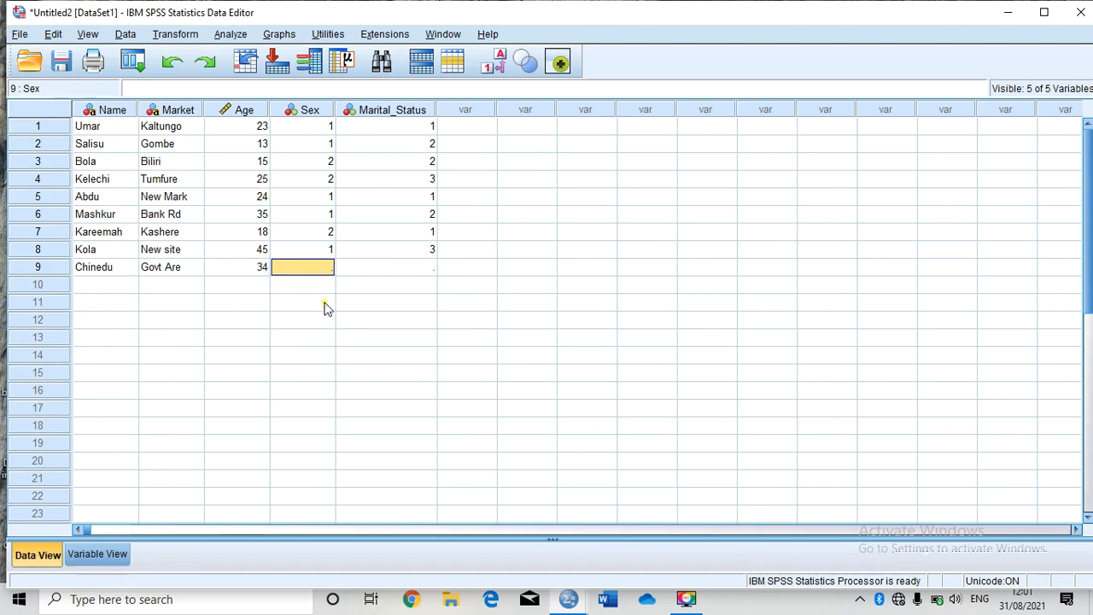
{"action": "type", "text": "1"}
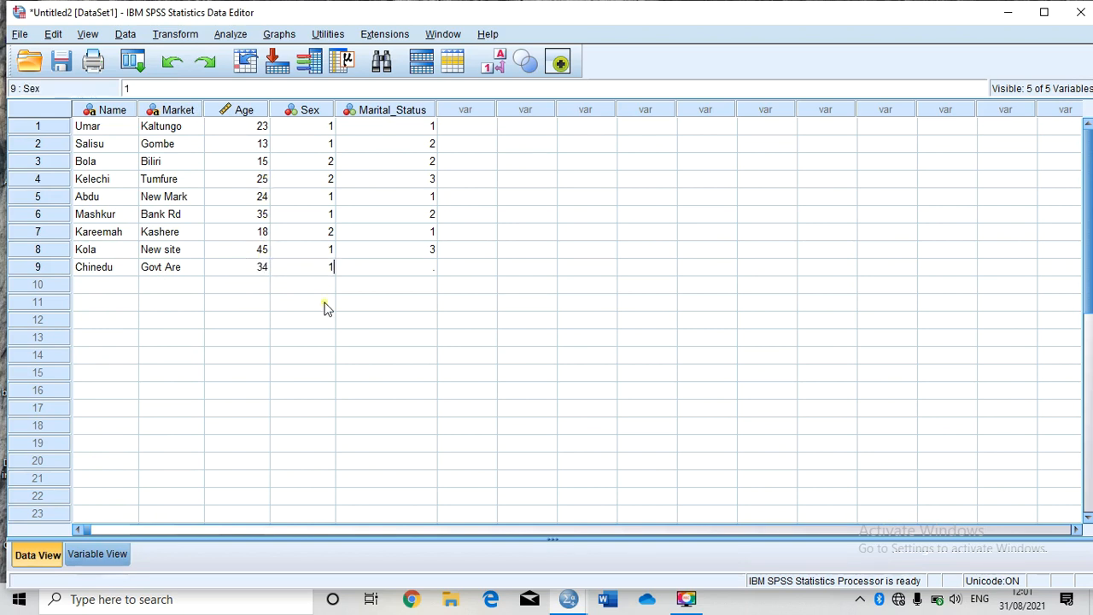
{"action": "key", "text": "Tab"}
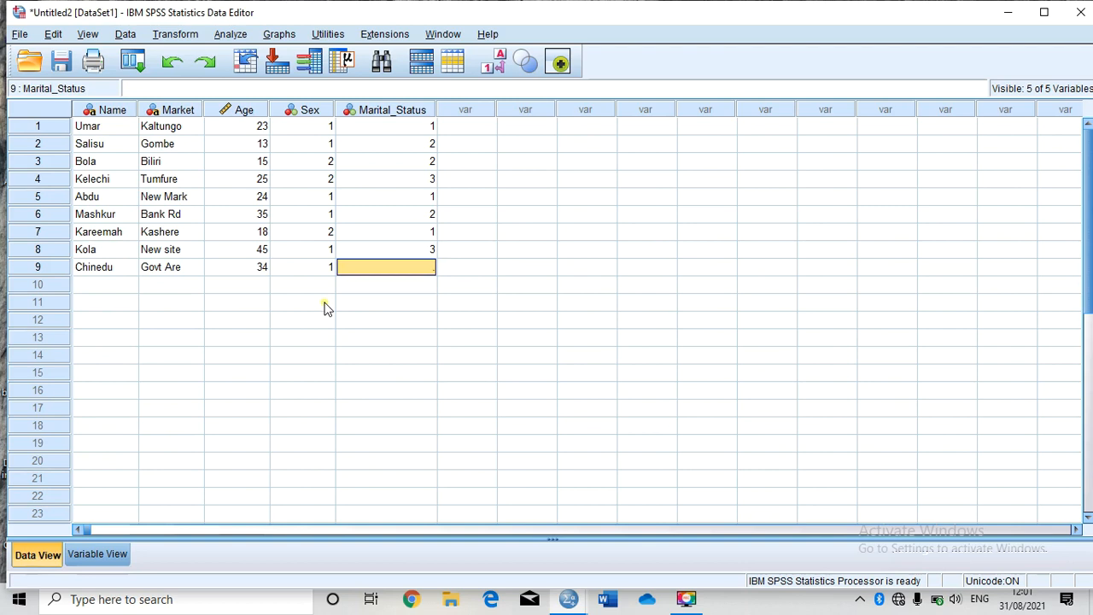
{"action": "type", "text": "2"}
{"action": "key", "text": "Return"}
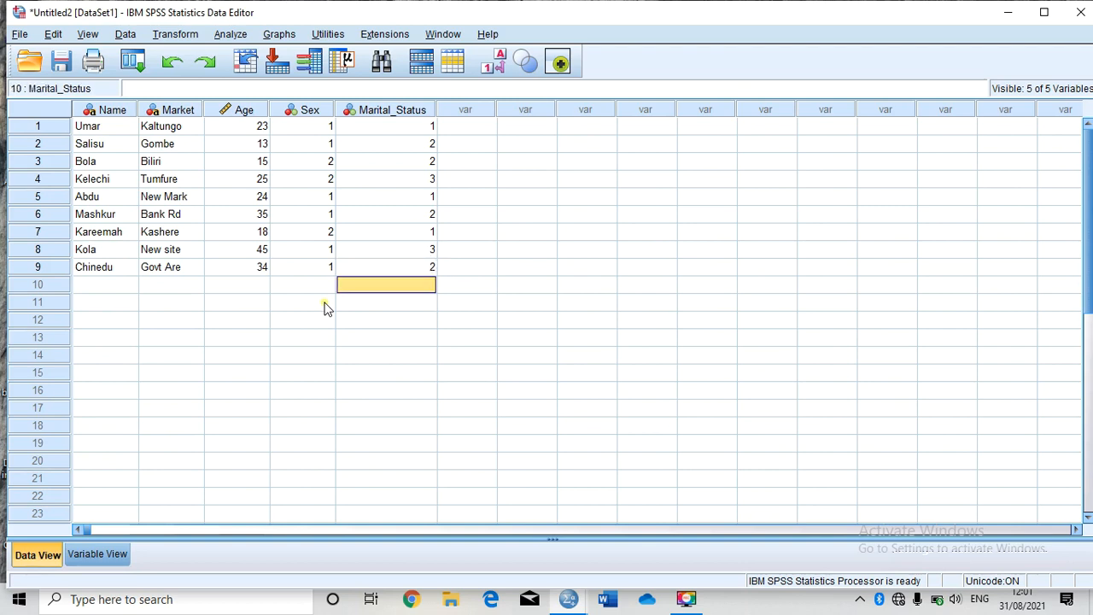
{"action": "key", "text": "Left"}
{"action": "key", "text": "Left"}
{"action": "key", "text": "Left"}
{"action": "key", "text": "Left"}
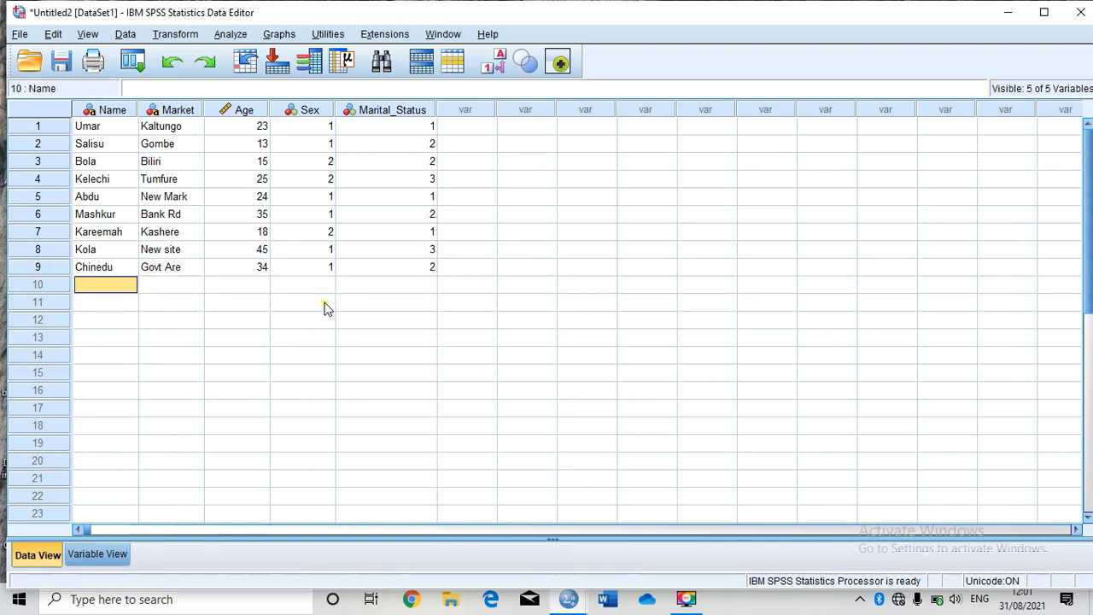
{"action": "key", "text": "Down"}
{"action": "key", "text": "Up"}
{"action": "key", "text": "Up"}
{"action": "key", "text": "Down"}
{"action": "key", "text": "Down"}
{"action": "key", "text": "Up"}
{"action": "key", "text": "Up"}
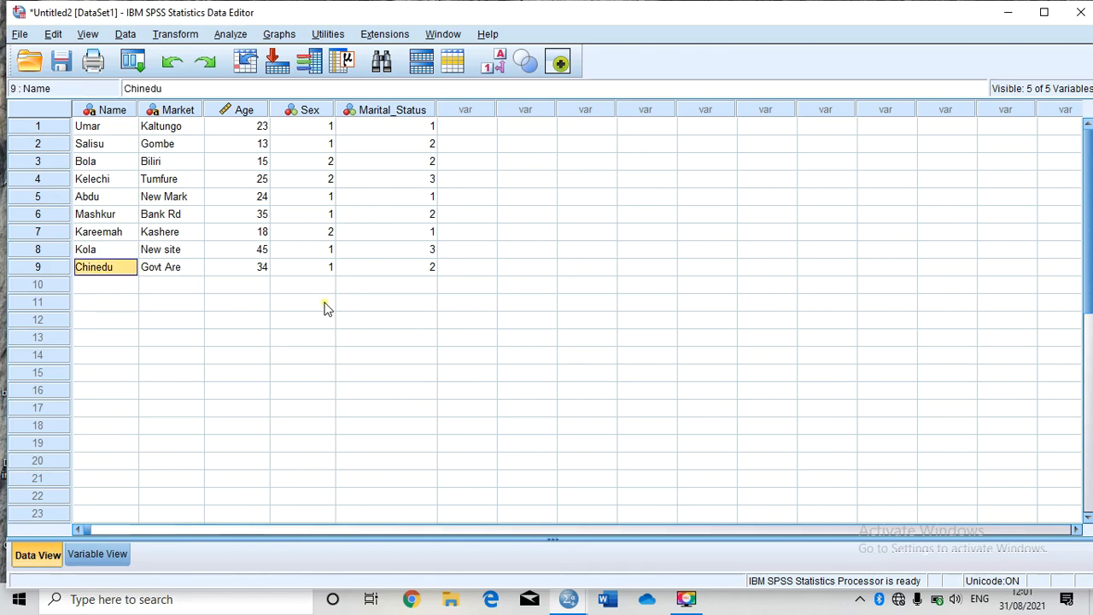
{"action": "key", "text": "Down"}
Step: Enter the tenth respondent's name and market Tumfure in row 10
{"action": "double_click", "coordinate": [103, 281]}
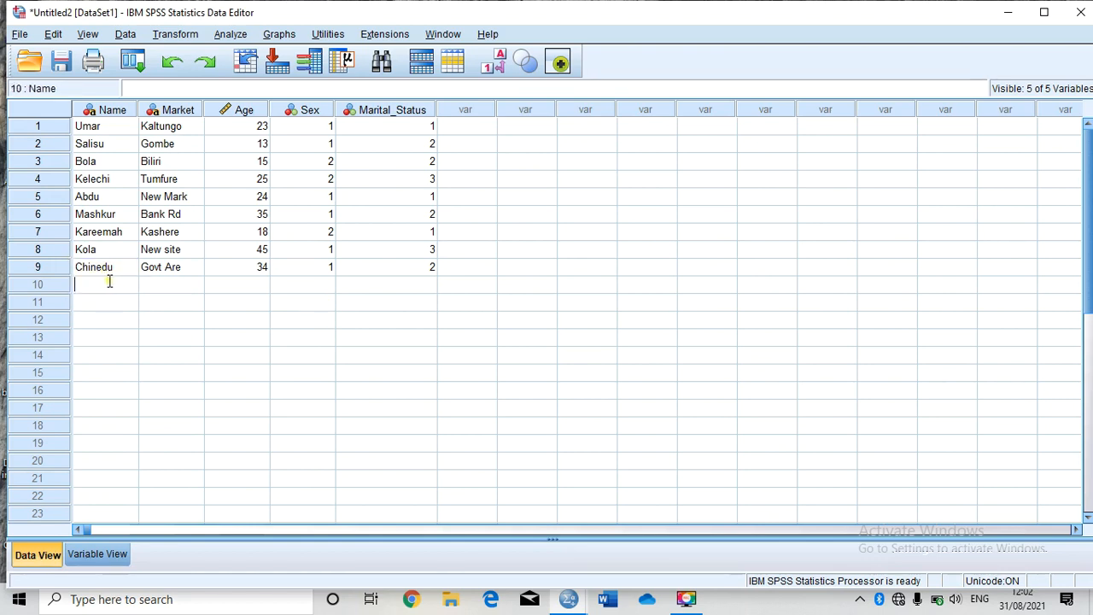
{"action": "type", "text": "Ismail"}
{"action": "key", "text": "Tab"}
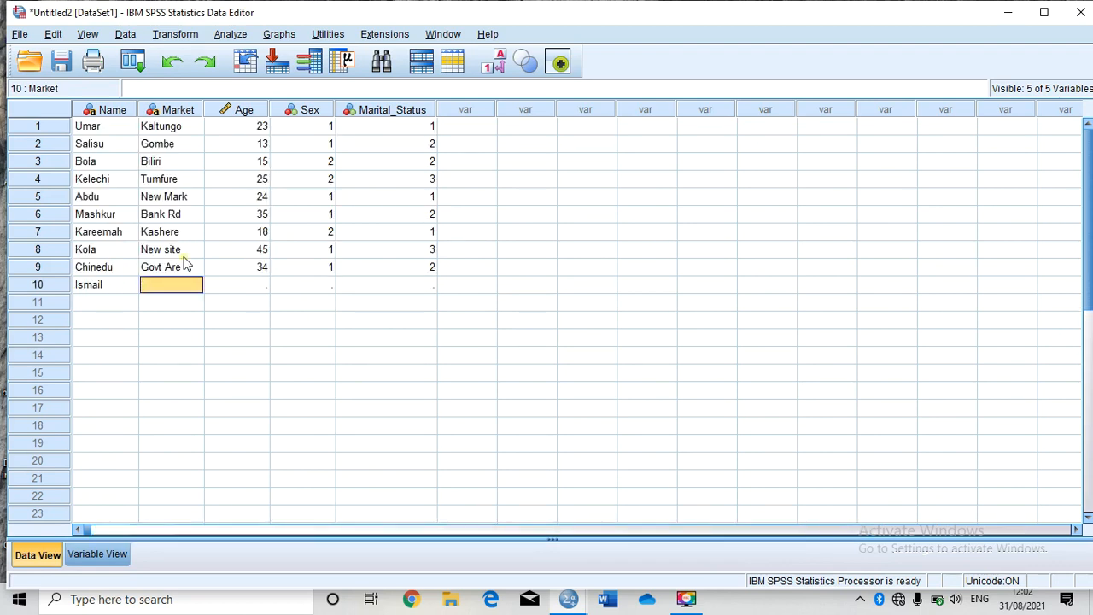
{"action": "double_click", "coordinate": [183, 286]}
{"action": "type", "text": "Tu"}
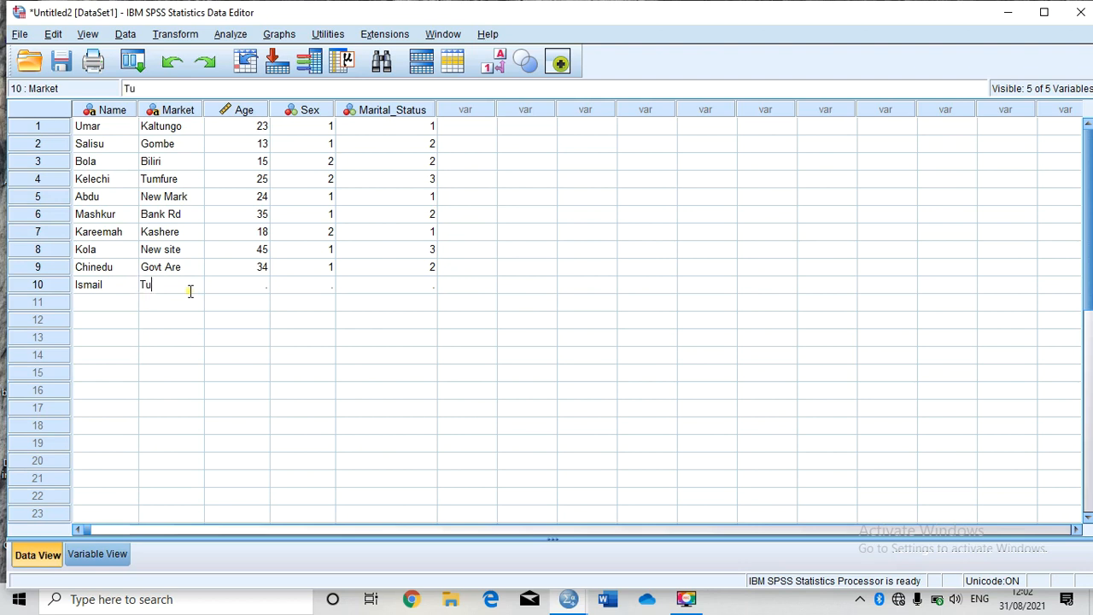
{"action": "type", "text": "mfure"}
{"action": "key", "text": "Tab"}
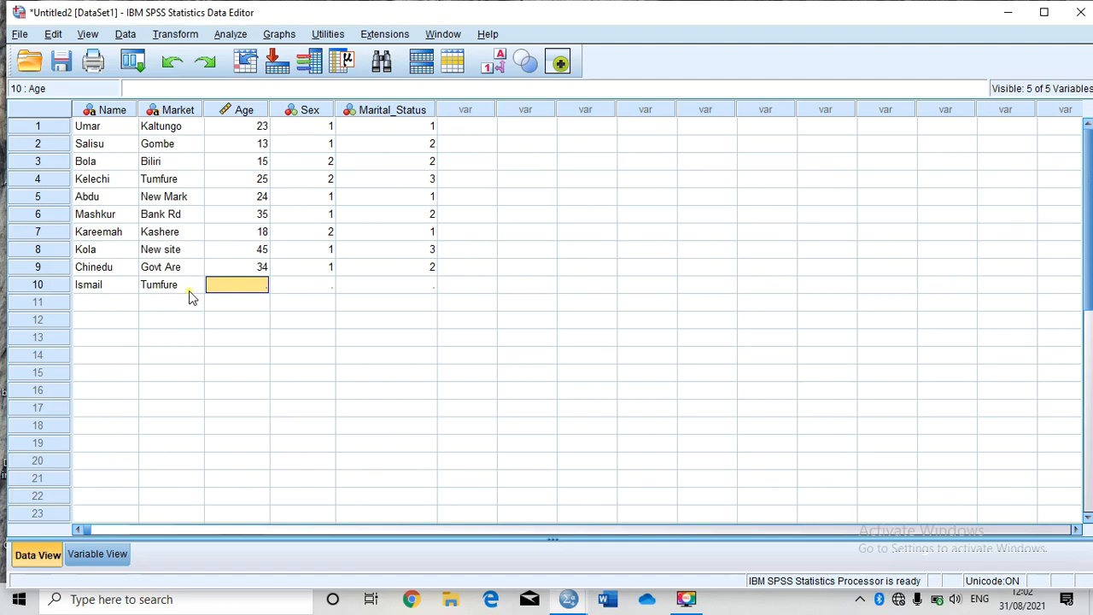
Step: Fill the tenth respondent's age 23, sex code 1 and marital status code 1
{"action": "type", "text": "23"}
{"action": "key", "text": "Tab"}
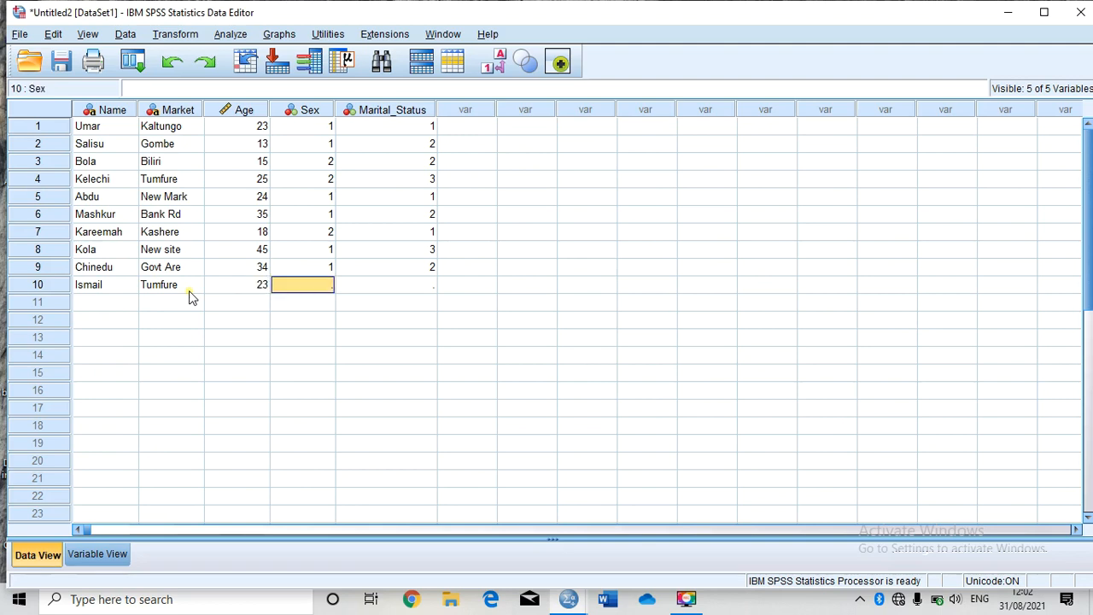
{"action": "type", "text": "1"}
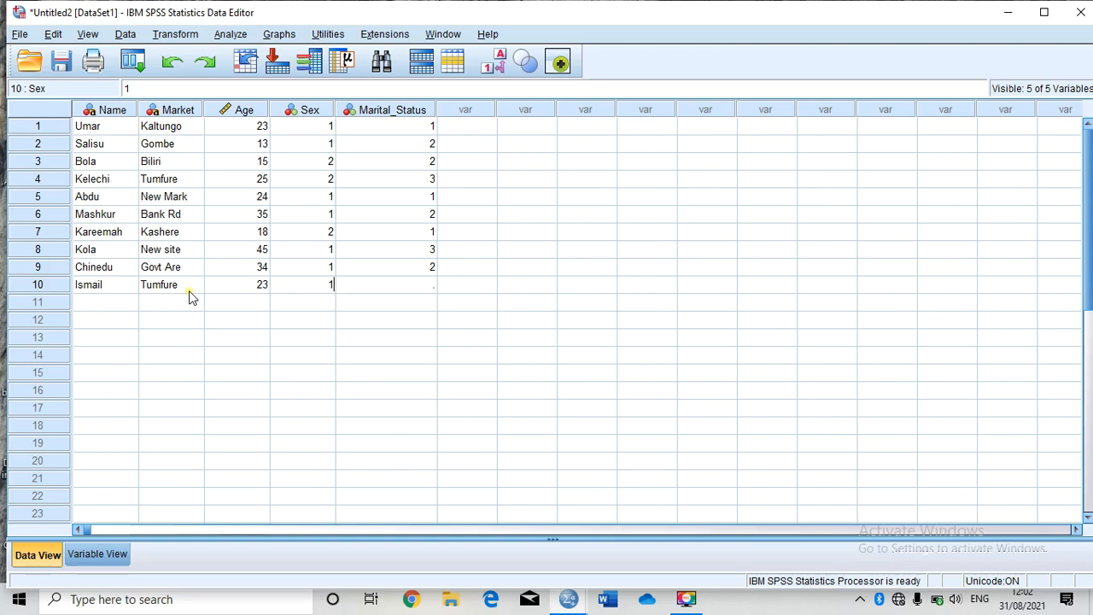
{"action": "key", "text": "Tab"}
{"action": "type", "text": "1"}
{"action": "left_click", "coordinate": [535, 166]}
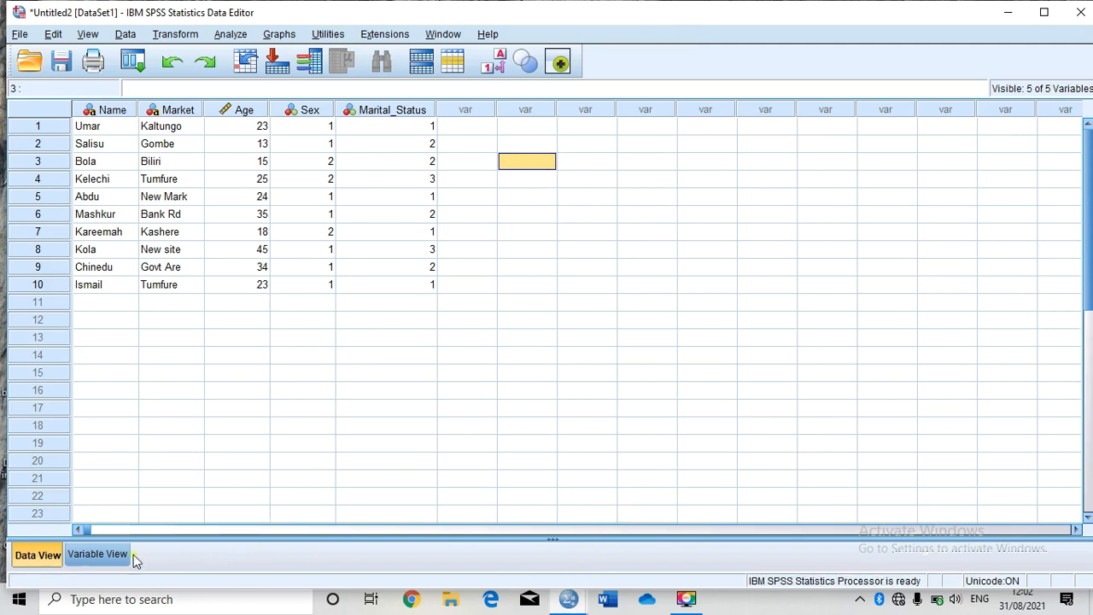
Step: Review the variable definitions and then the entered data column by column
{"action": "left_click", "coordinate": [97, 555]}
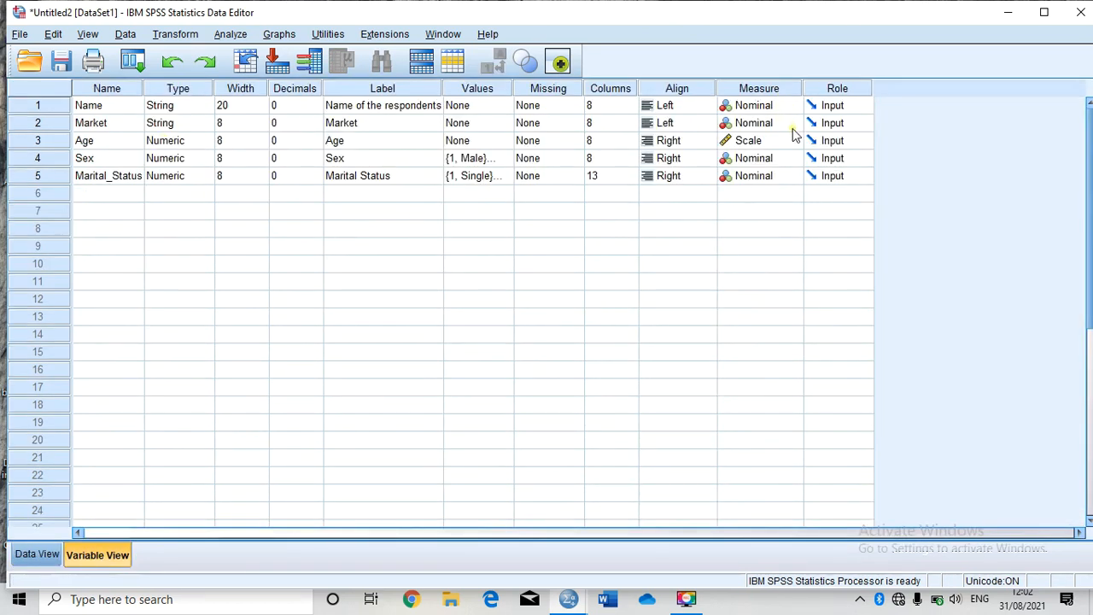
{"action": "left_click", "coordinate": [51, 556]}
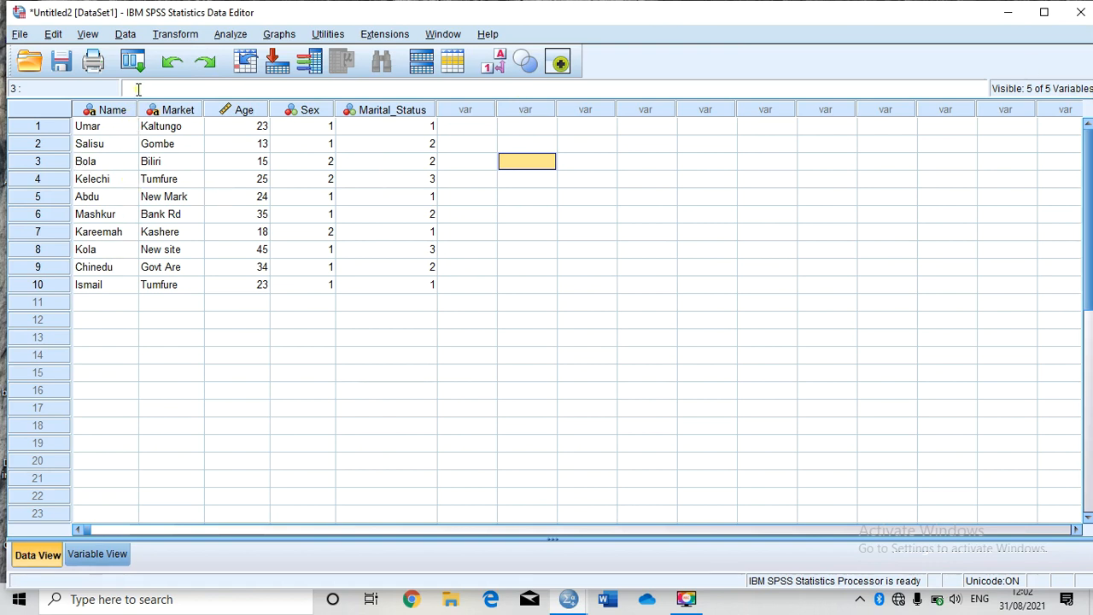
{"action": "left_click", "coordinate": [112, 117]}
{"action": "left_click", "coordinate": [194, 113]}
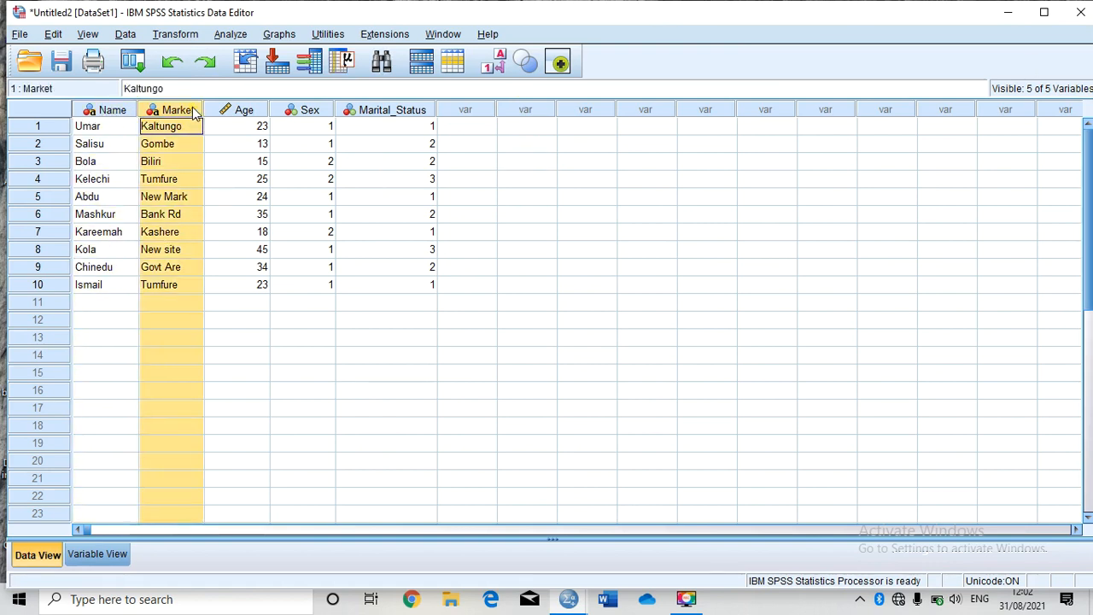
{"action": "left_click", "coordinate": [257, 109]}
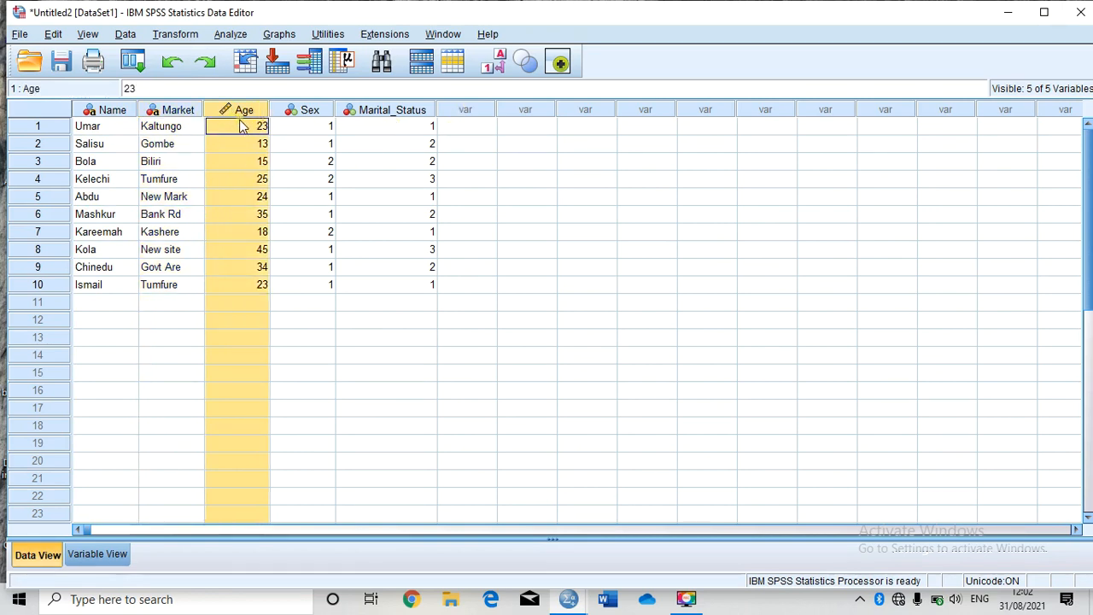
{"action": "left_click", "coordinate": [242, 125]}
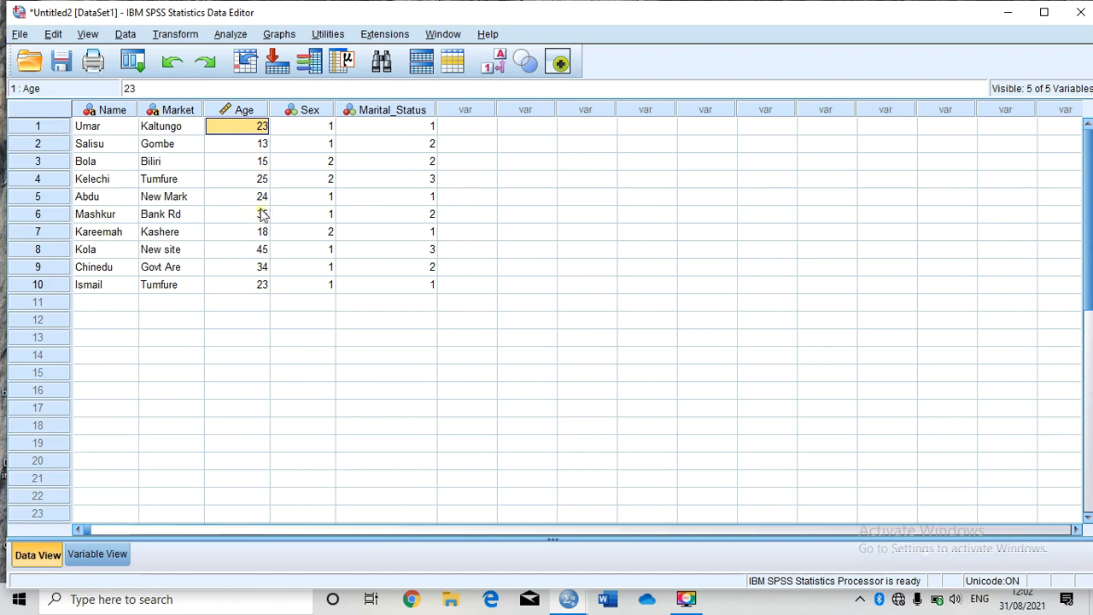
{"action": "left_click", "coordinate": [309, 115]}
{"action": "left_click", "coordinate": [427, 115]}
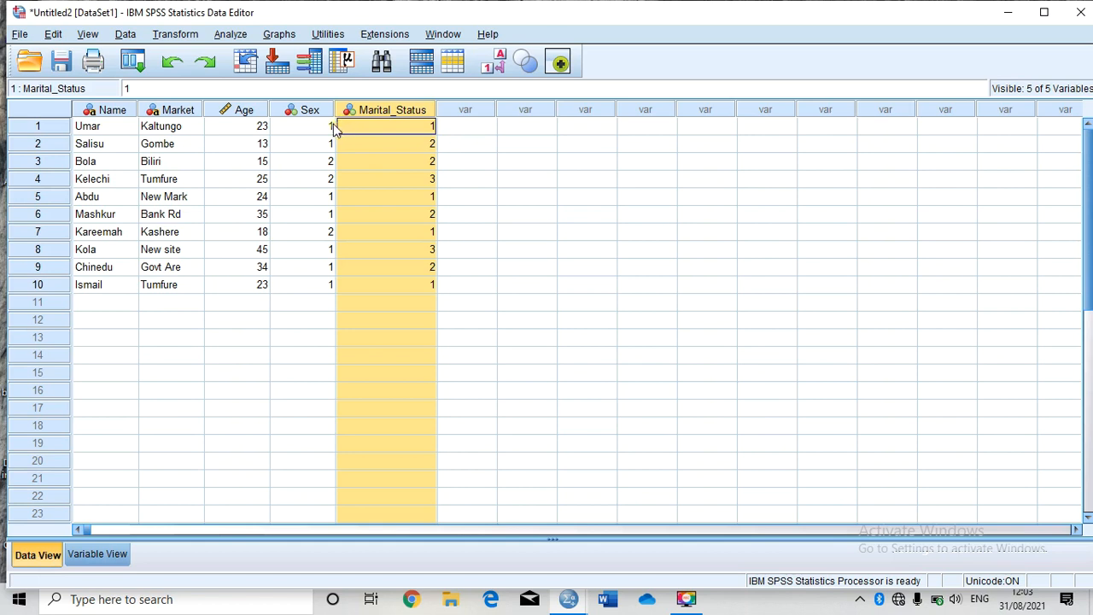
{"action": "left_click", "coordinate": [324, 129]}
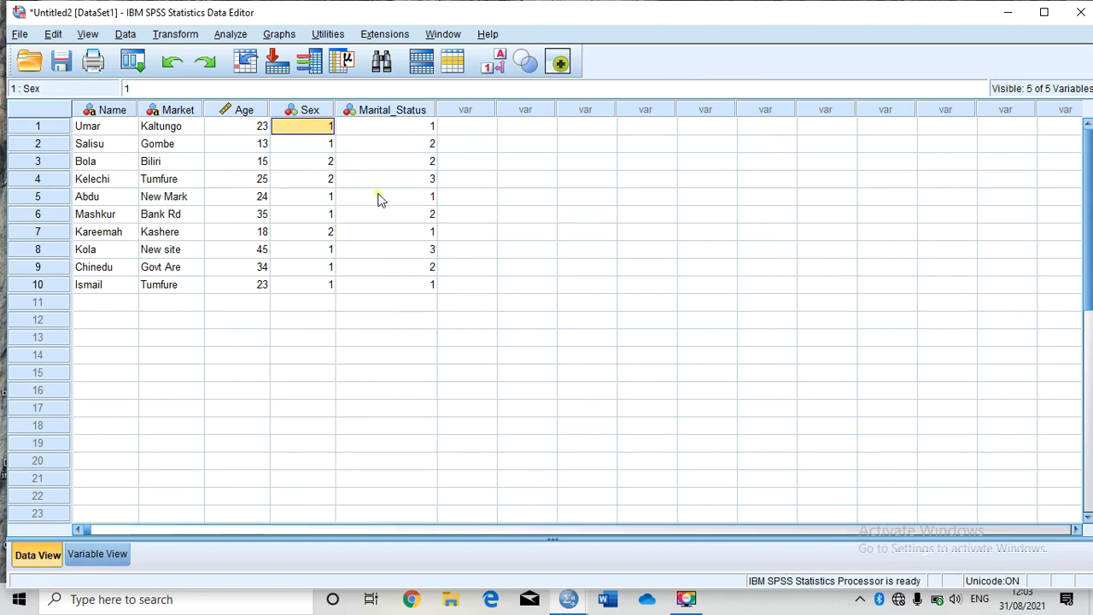
Step: Display value labels instead of codes in the data grid, then switch back to showing codes
{"action": "left_click", "coordinate": [493, 68]}
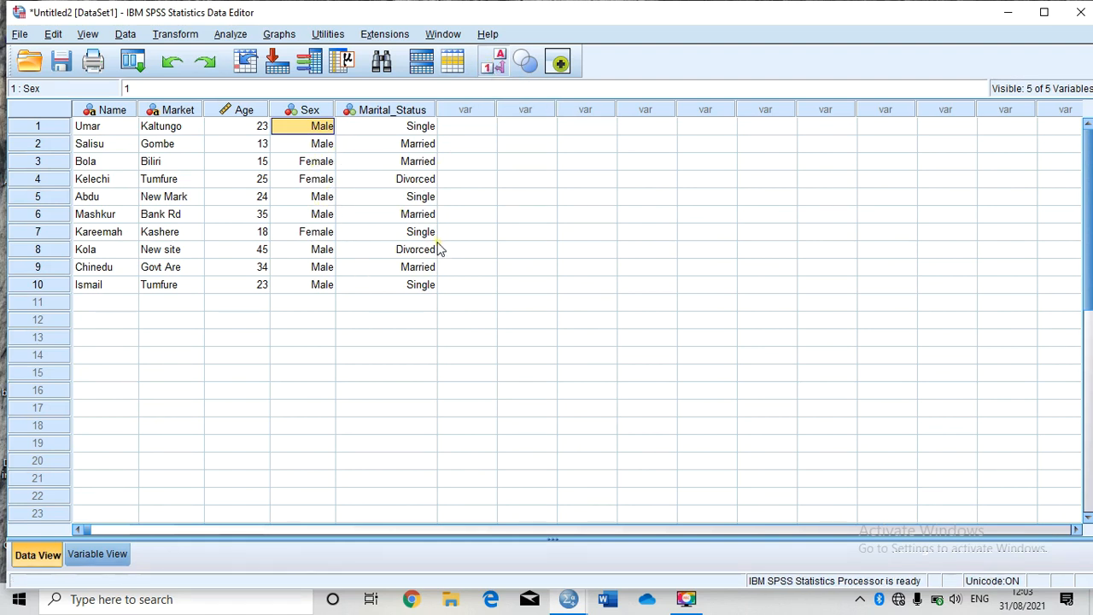
{"action": "left_click", "coordinate": [497, 65]}
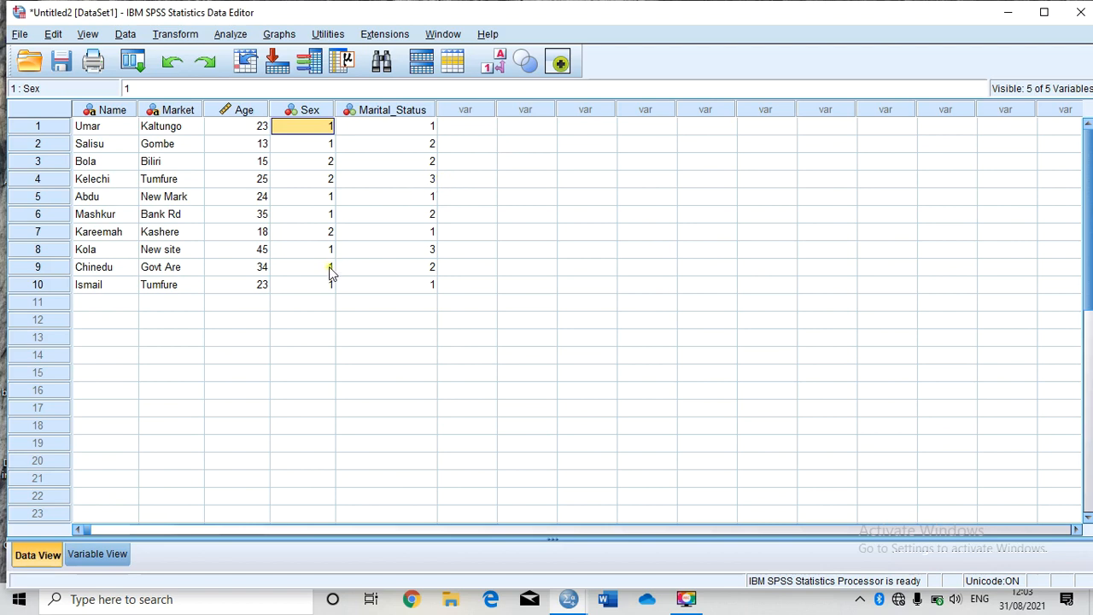
{"action": "left_click", "coordinate": [483, 127]}
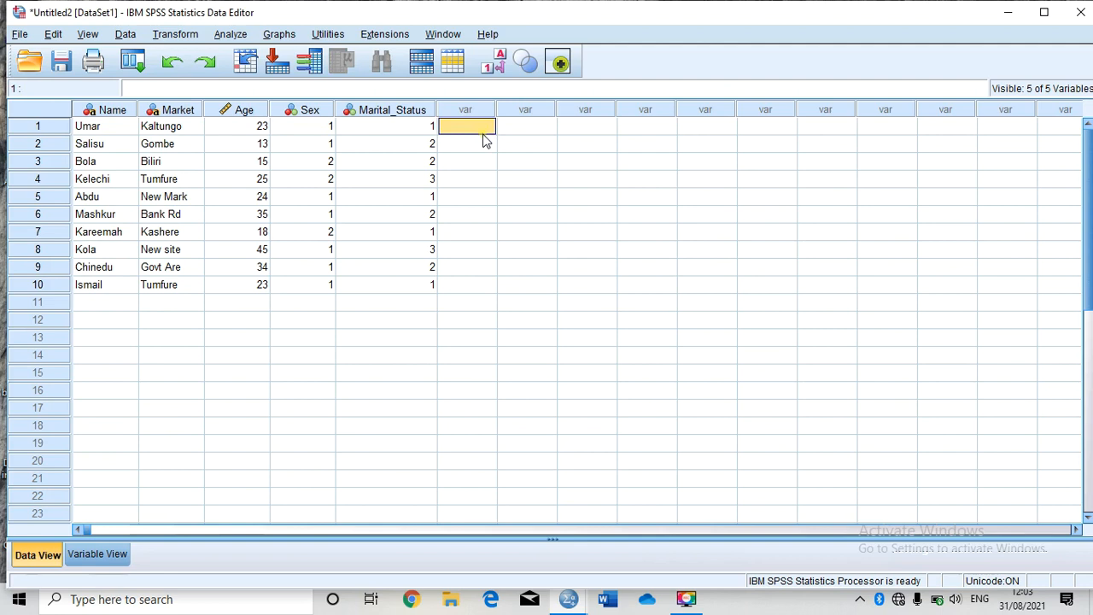